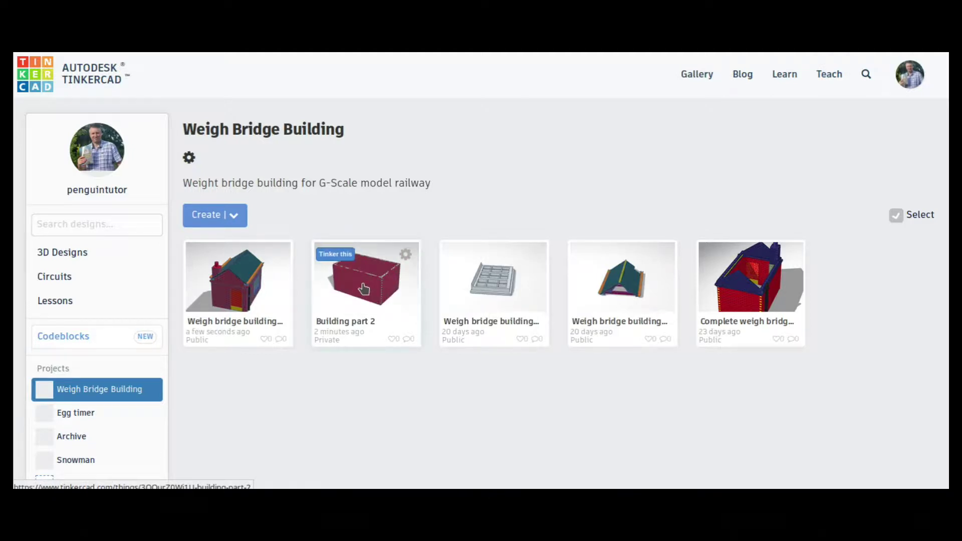
Open the Building part 2 design from the Weigh Bridge Building project for editing.
left_click(348, 264)
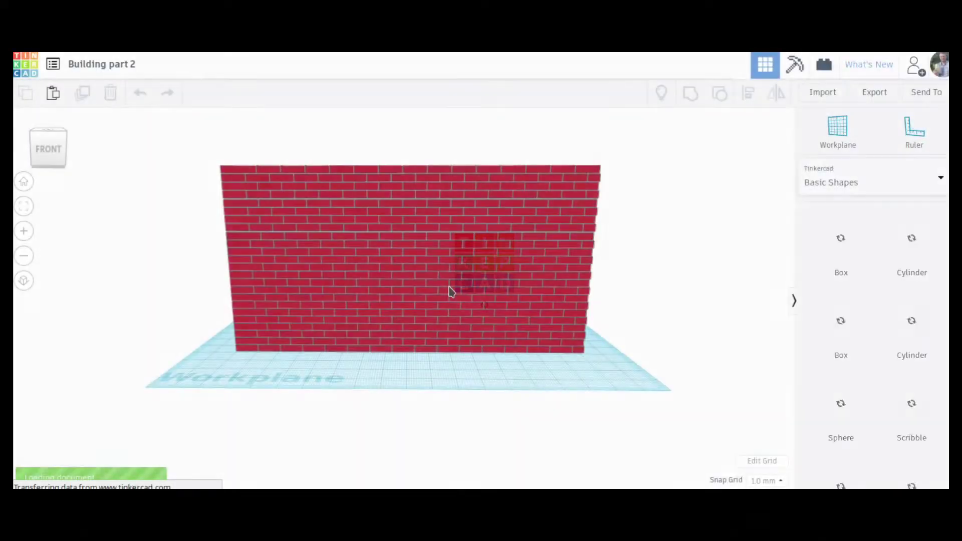
right_click_drag(577, 405, 531, 392)
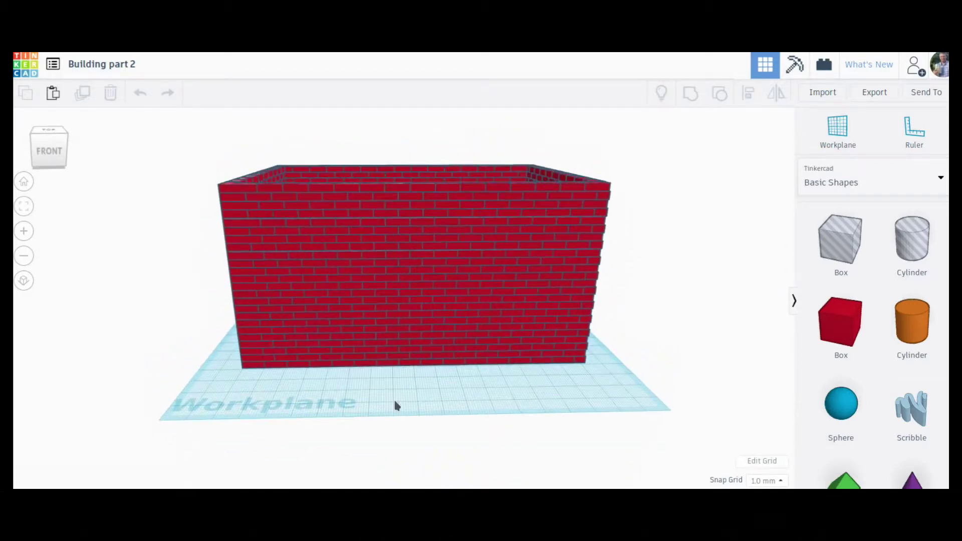
Examine how the brick building is assembled by selecting its upper, lower and middle wall sections in turn.
left_click(536, 215)
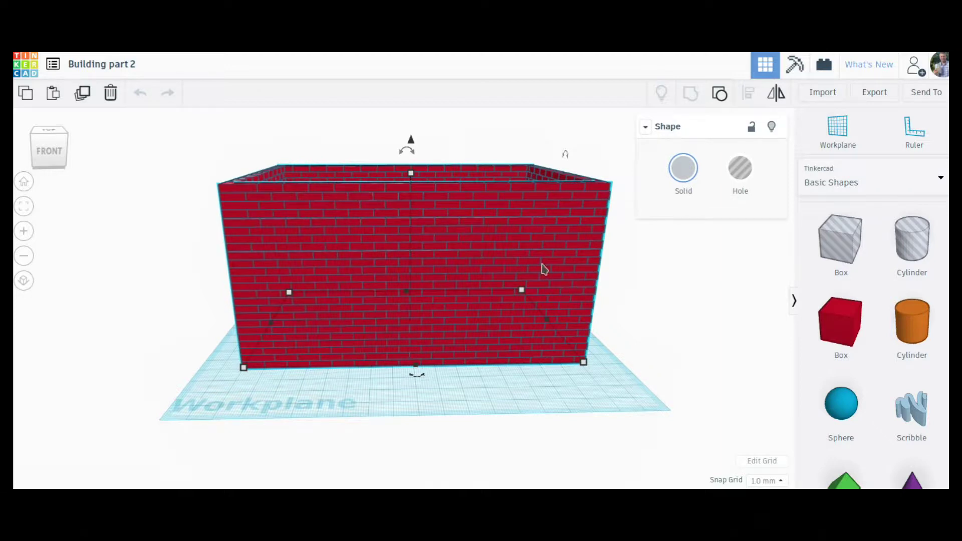
left_click(629, 311)
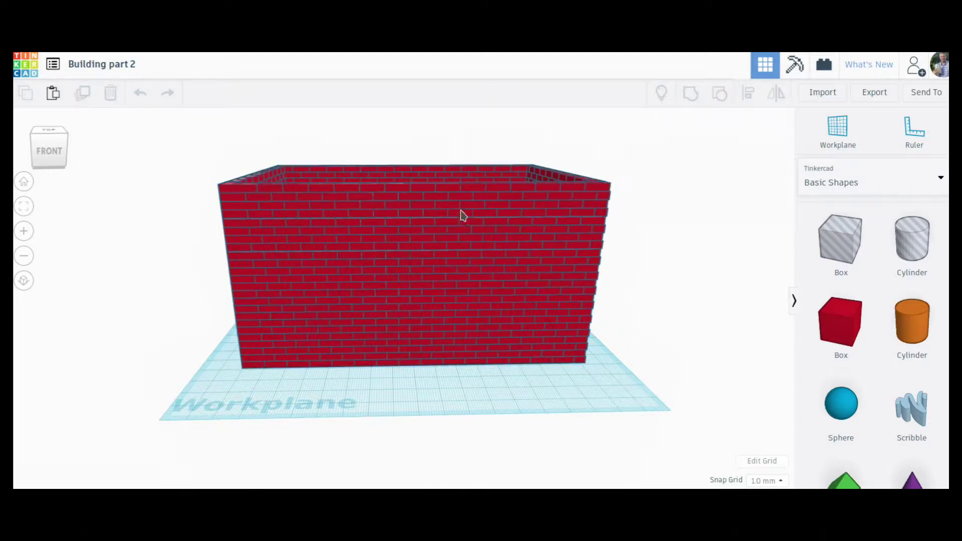
left_click(453, 221)
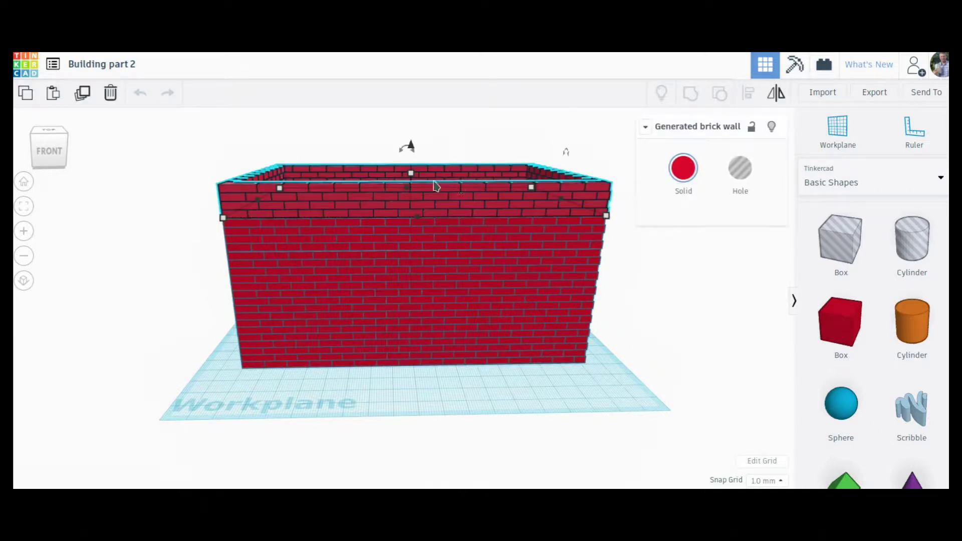
left_click_drag(440, 237, 441, 278)
left_click(449, 321)
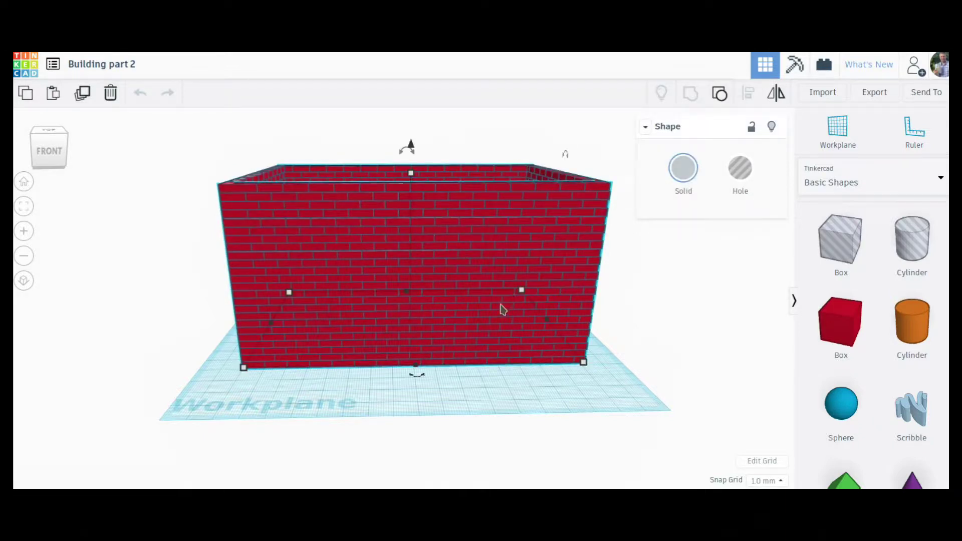
left_click(551, 260)
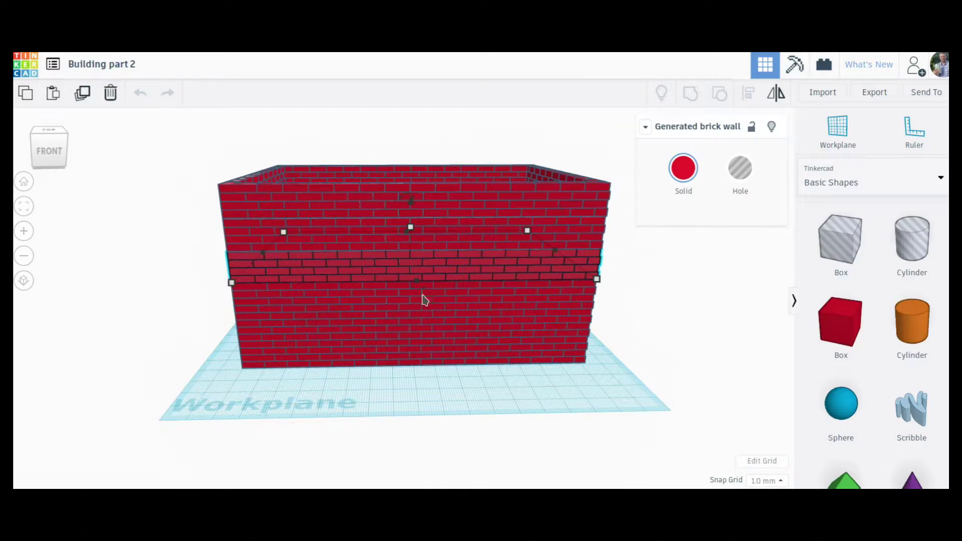
Inspect the brick courses at the joins between the stacked wall sections, up close and along the upper section.
scroll(392, 277, "up", 10)
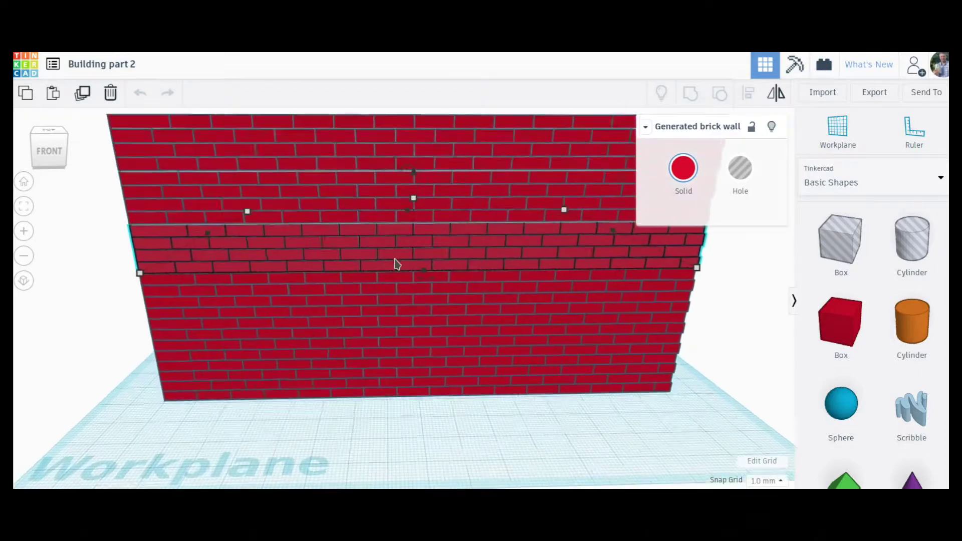
scroll(414, 224, "up", 2)
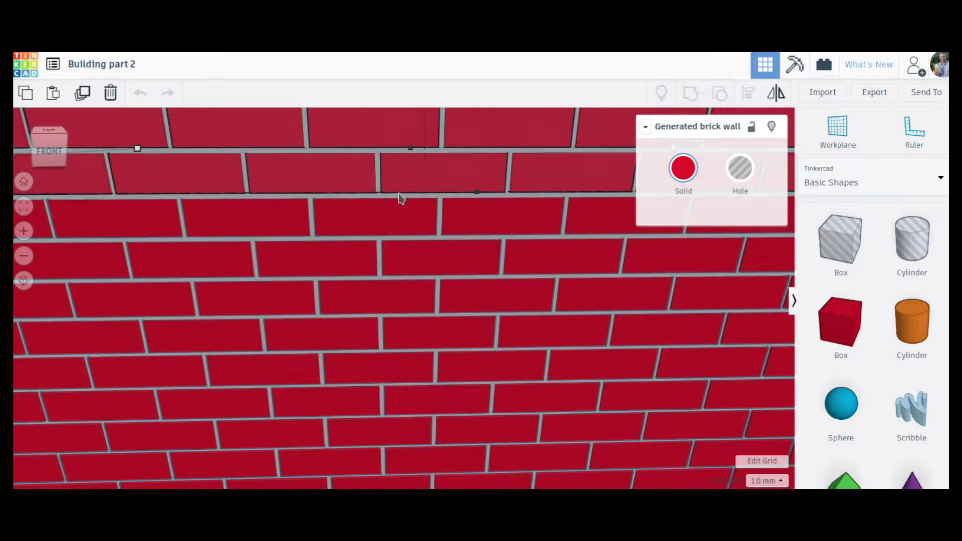
scroll(420, 265, "down", 6)
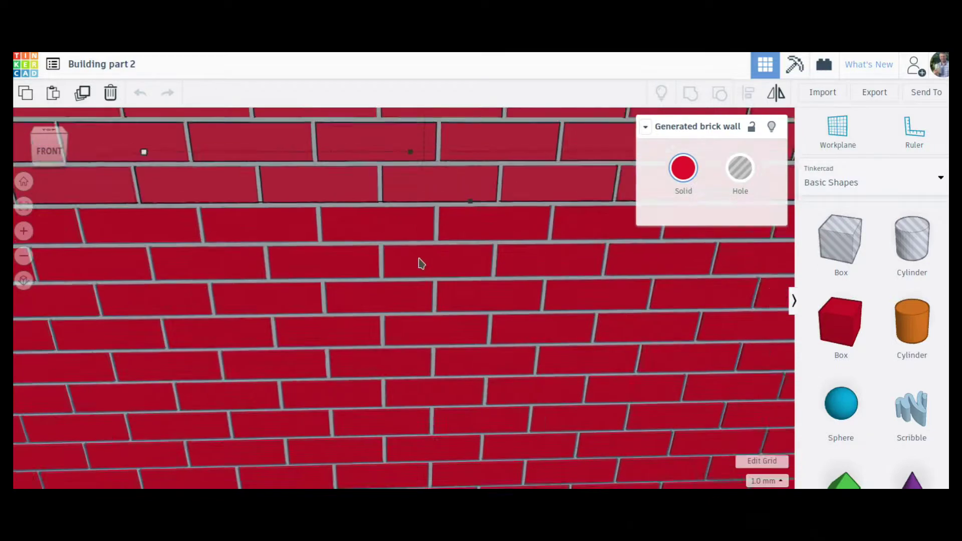
scroll(419, 264, "down", 5)
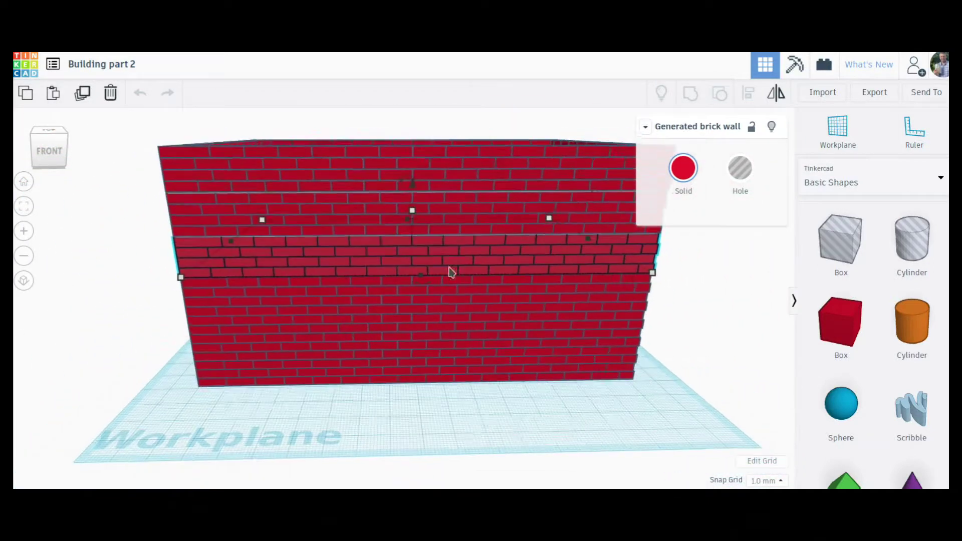
right_click_drag(671, 328, 672, 298)
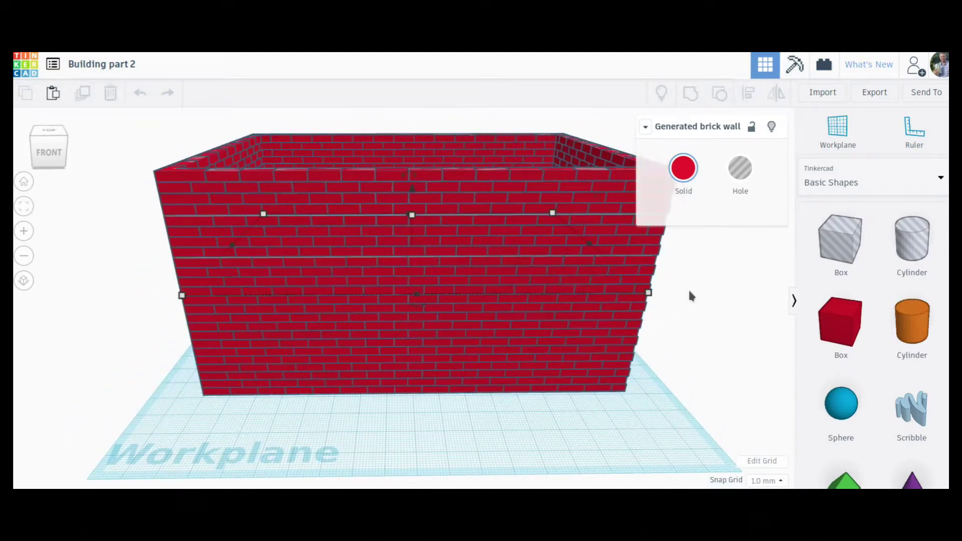
left_click(689, 295)
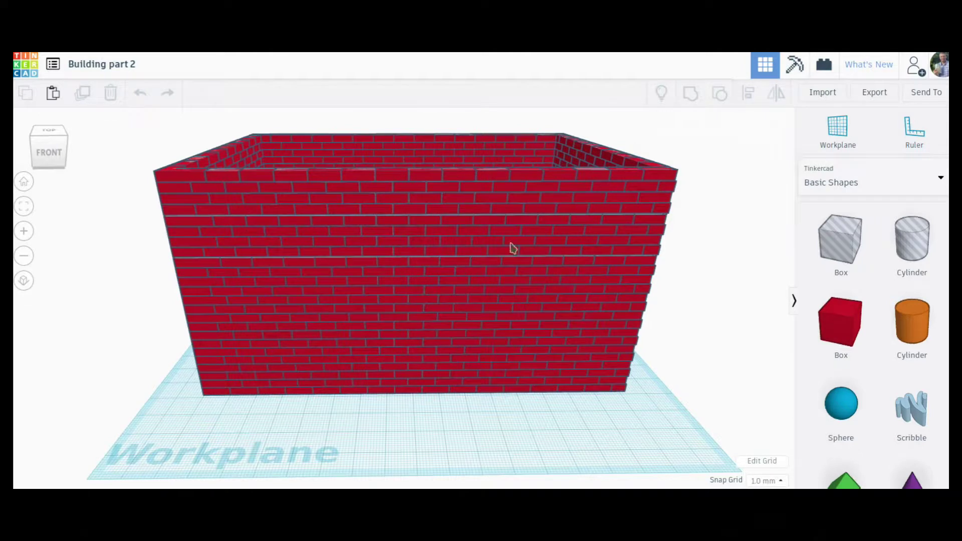
left_click(516, 199)
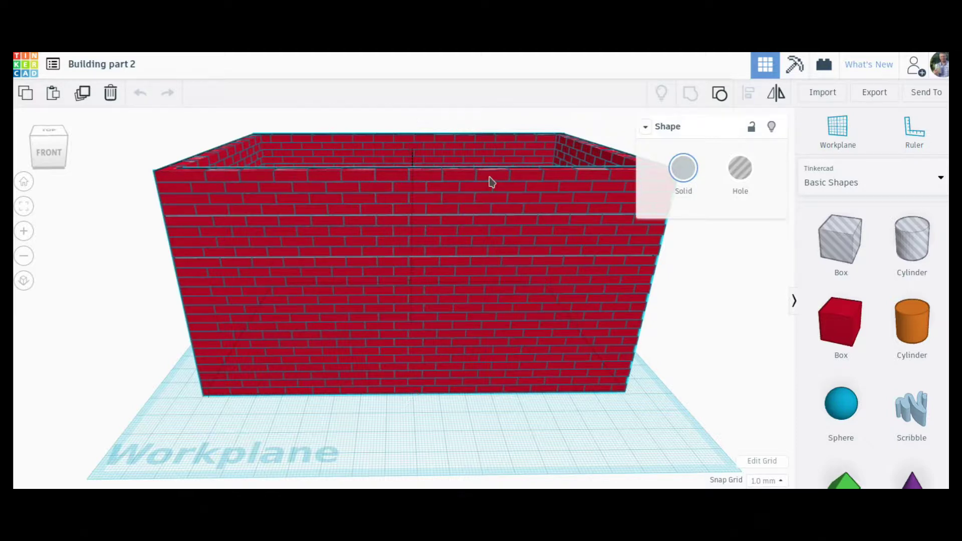
left_click(492, 193)
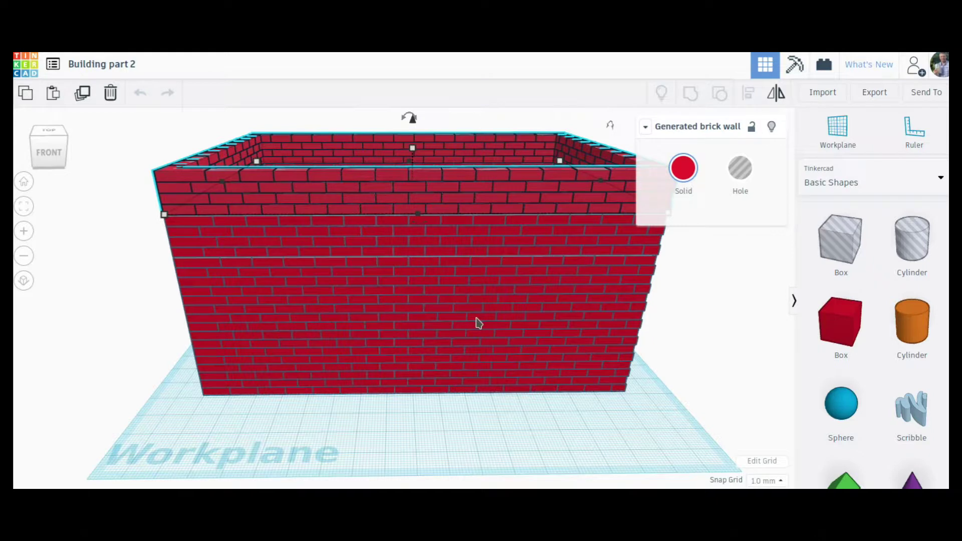
left_click(693, 284)
Place a 20 mm box at the foot of the front wall near its right end and leave it set as a hole.
right_click_drag(695, 338, 701, 325)
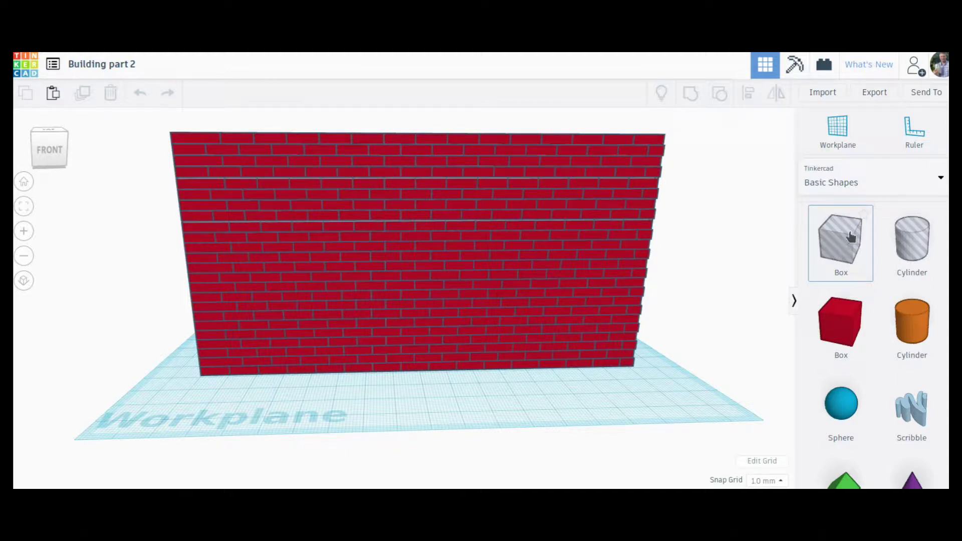
left_click_drag(434, 357, 538, 372)
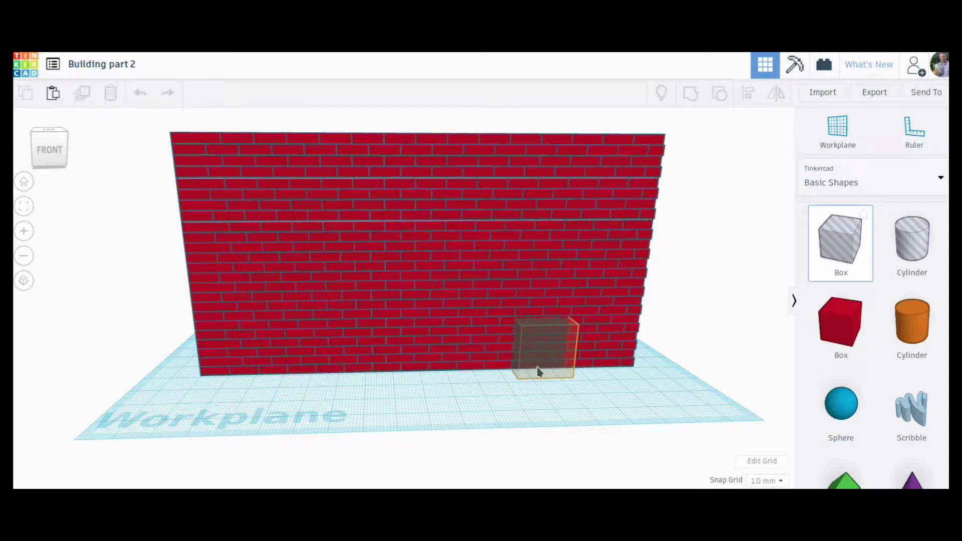
left_click_drag(541, 439, 540, 445)
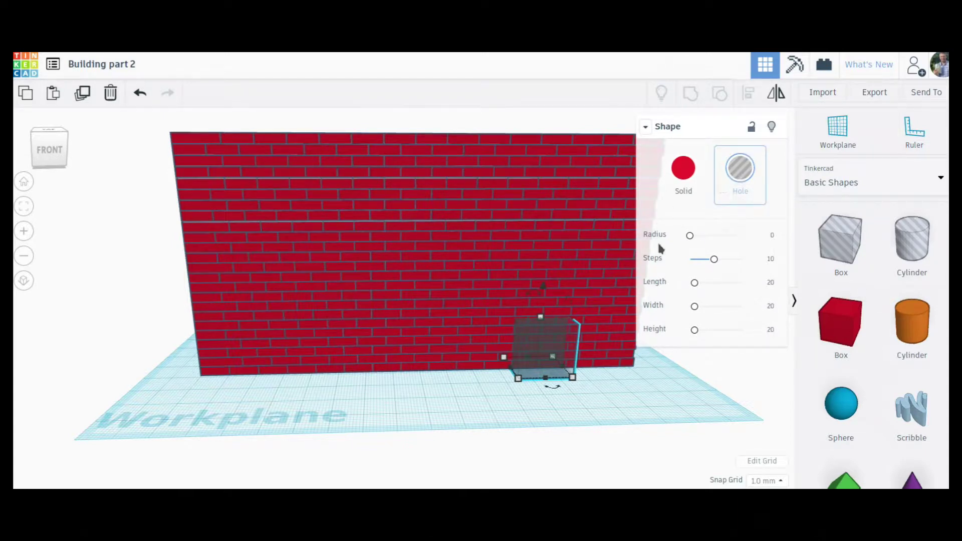
left_click(683, 168)
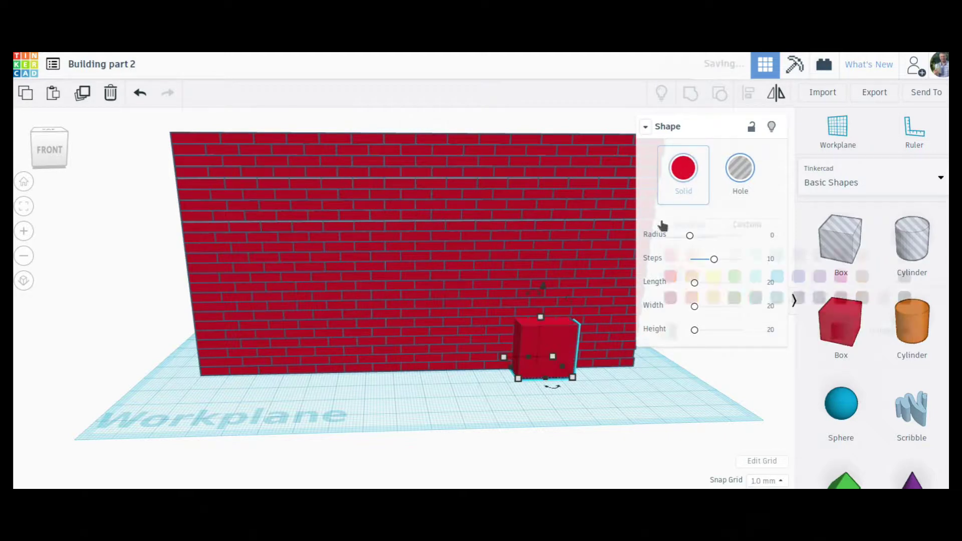
left_click(740, 168)
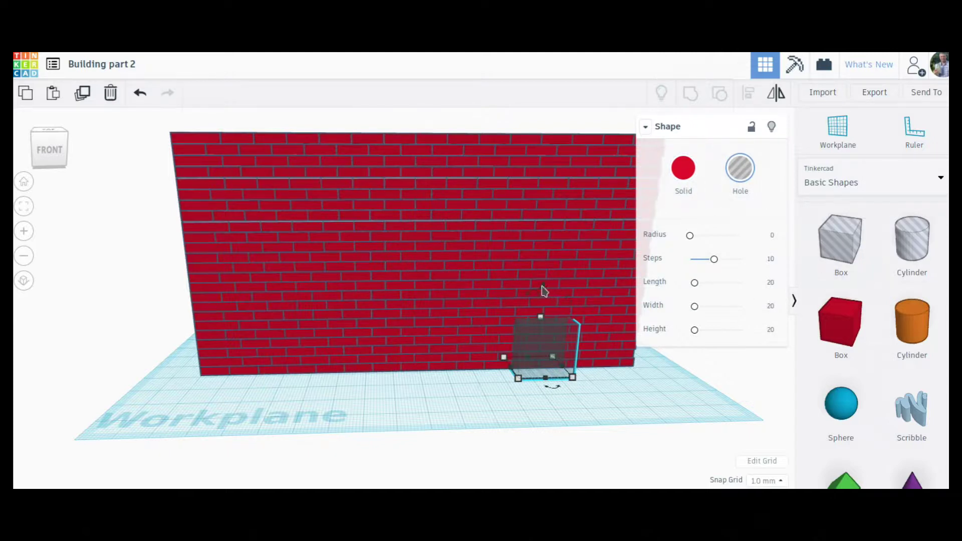
Raise the hole box to window height, increase its height and resize it to about 67 mm wide and 19 mm deep.
left_click_drag(546, 289, 552, 189)
left_click_drag(507, 272, 377, 295)
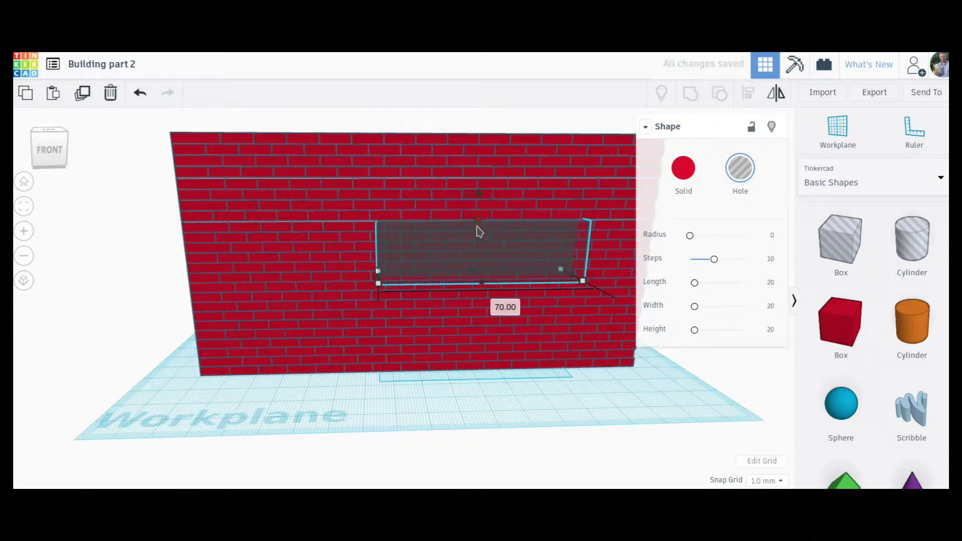
left_click_drag(478, 221, 483, 191)
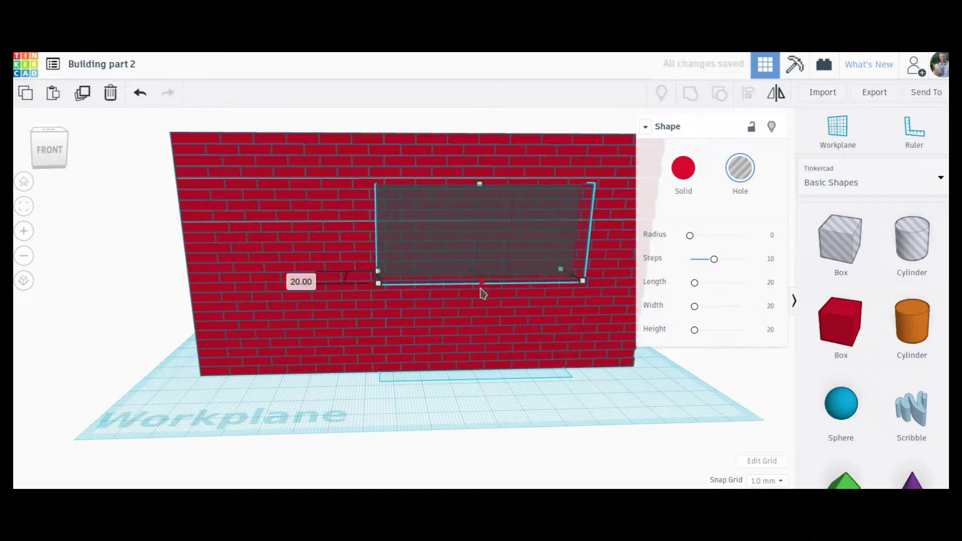
left_click_drag(481, 286, 481, 286)
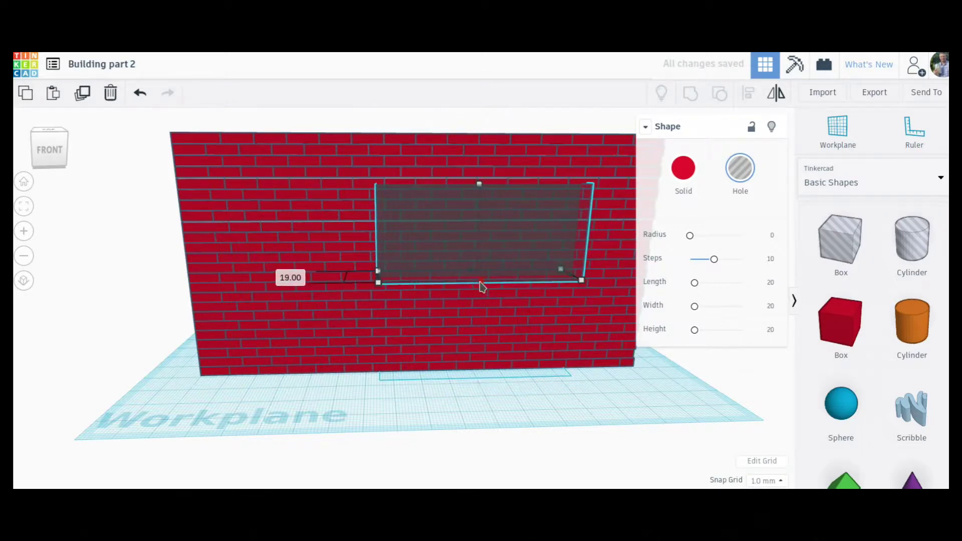
left_click_drag(569, 276, 560, 277)
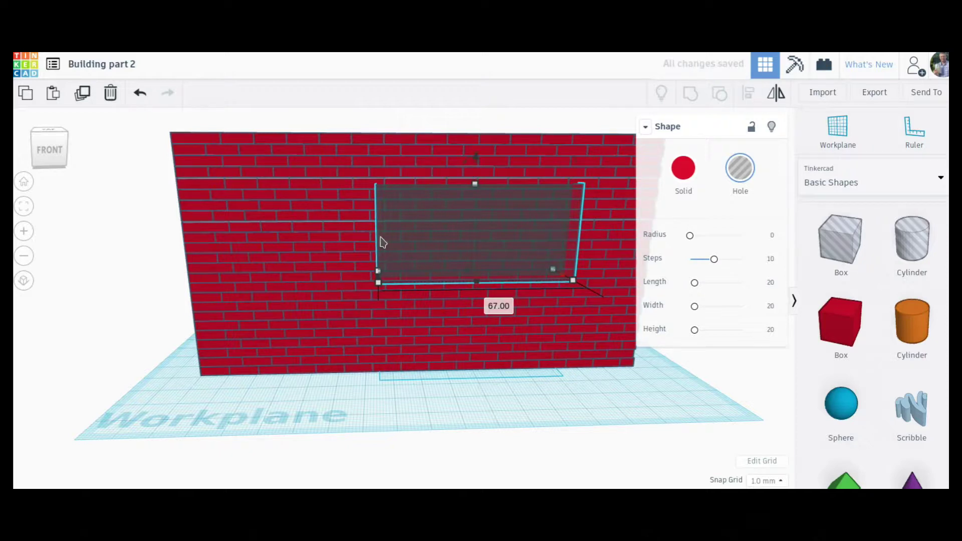
Group the hole box with all the brick wall sections to cut a window opening through the front wall.
right_click_drag(557, 398, 564, 465)
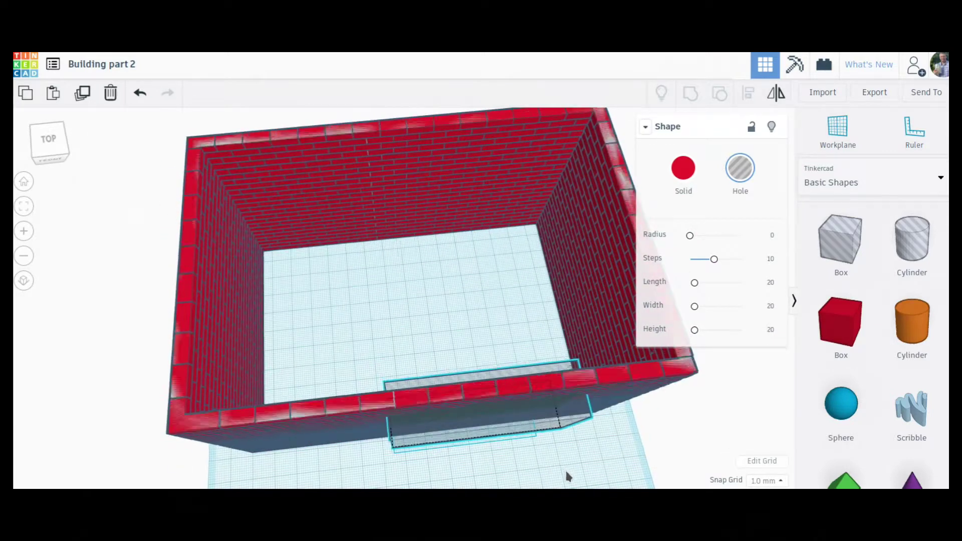
left_click(541, 430)
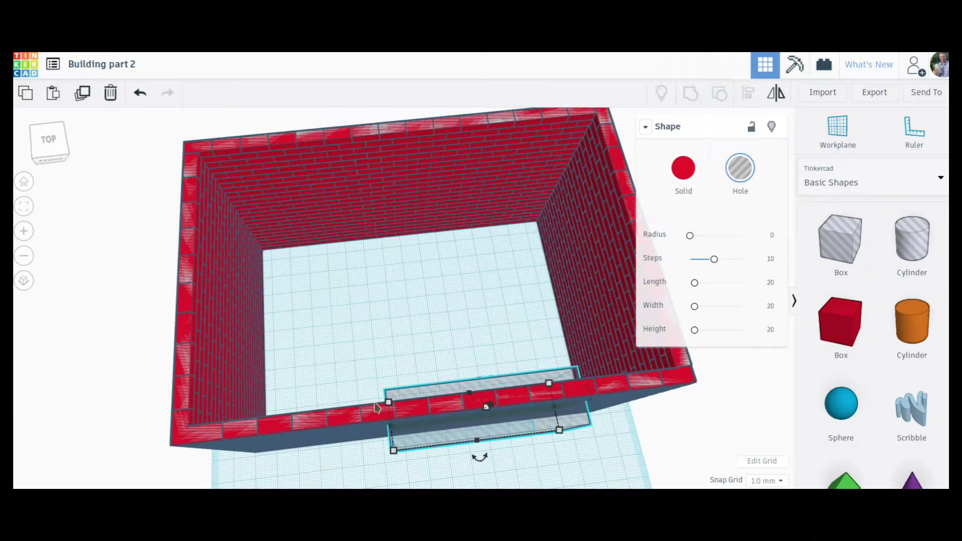
right_click_drag(596, 464, 597, 421)
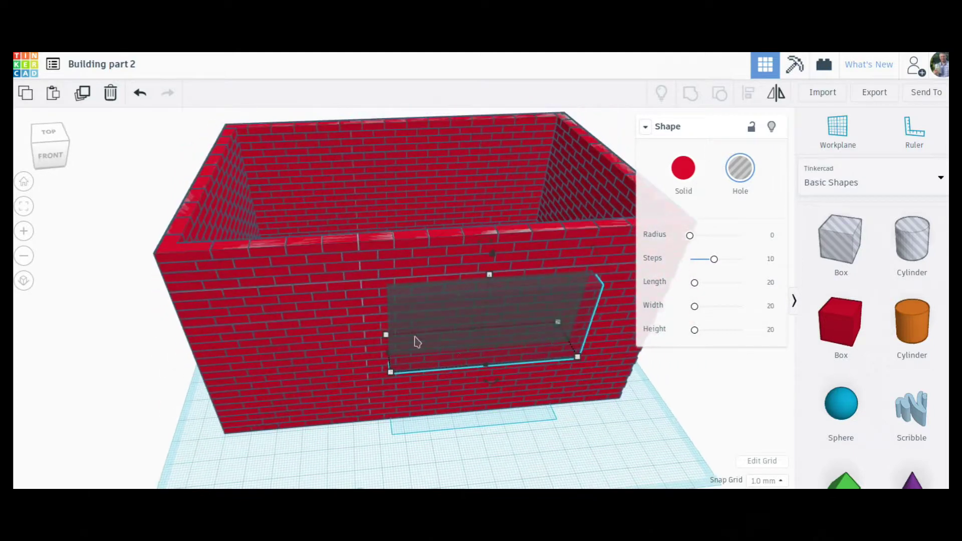
left_click_drag(517, 413, 512, 407)
right_click_drag(528, 416, 521, 406)
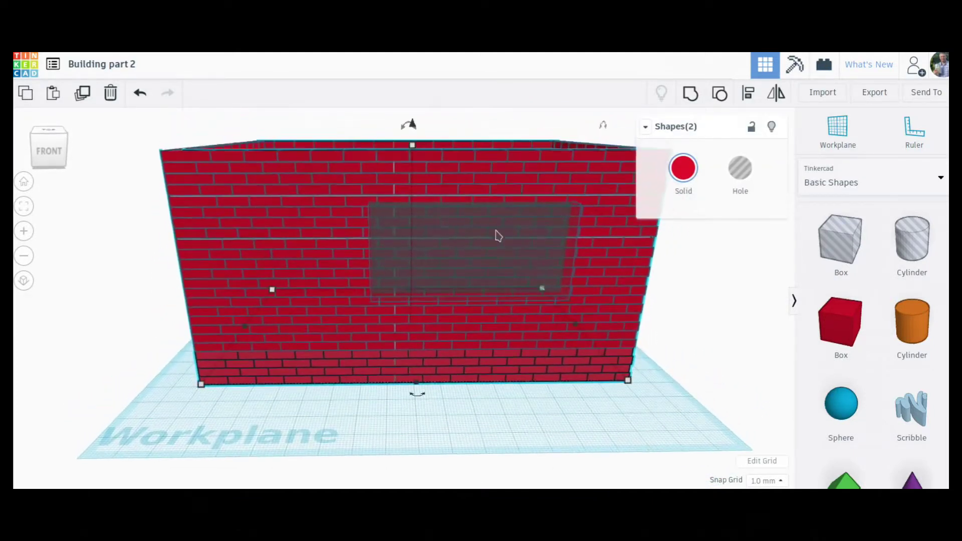
left_click(605, 415)
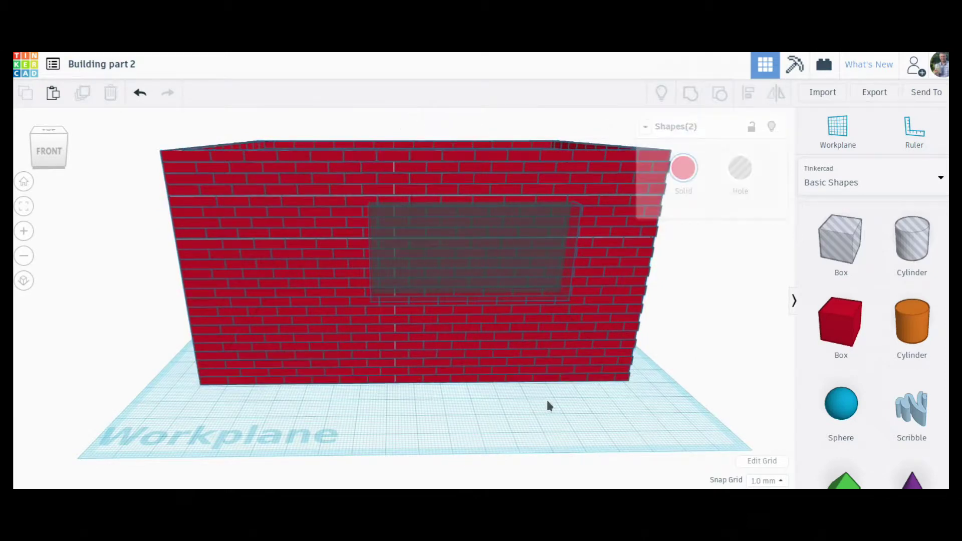
mouse_move(668, 410)
left_mouse_down()
mouse_move(143, 112)
mouse_move(200, 211)
left_mouse_up()
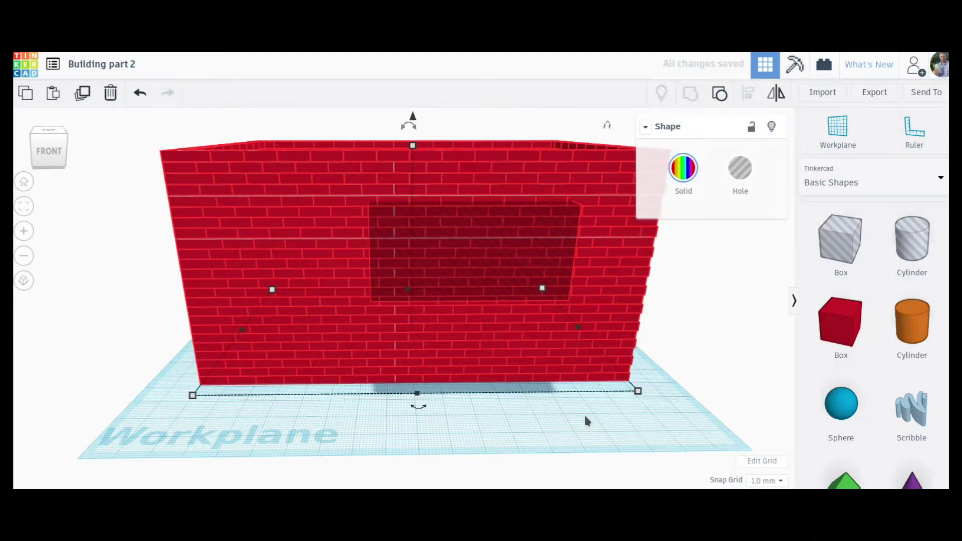
left_click(584, 413)
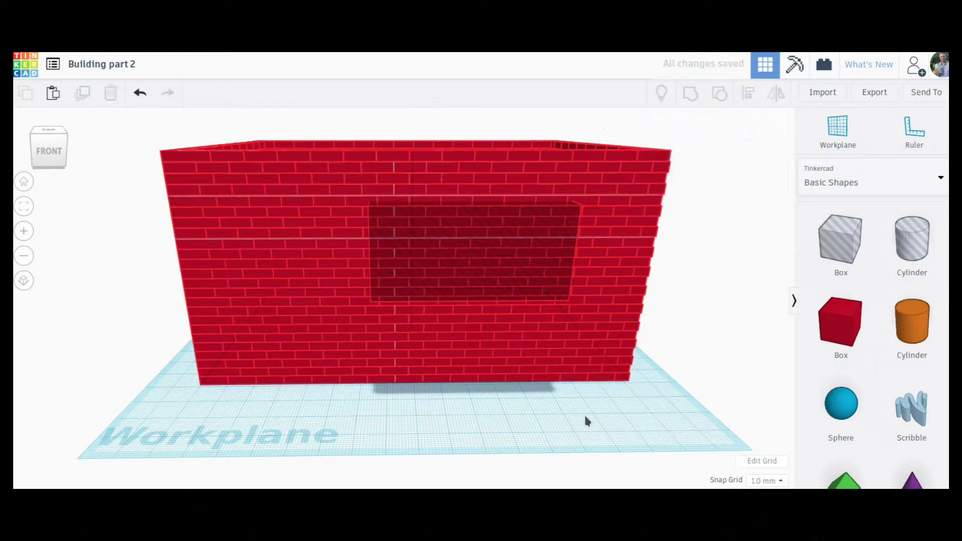
right_click_drag(682, 269, 639, 337)
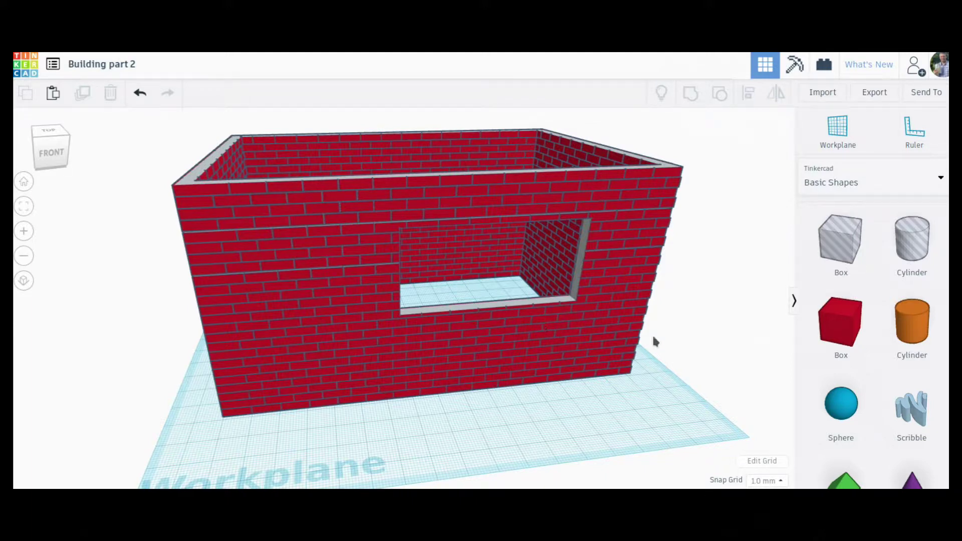
Place a cylinder about 6 mm in diameter against the front wall near its left end and extend it to the wall's top edge.
left_click_drag(595, 398, 299, 423)
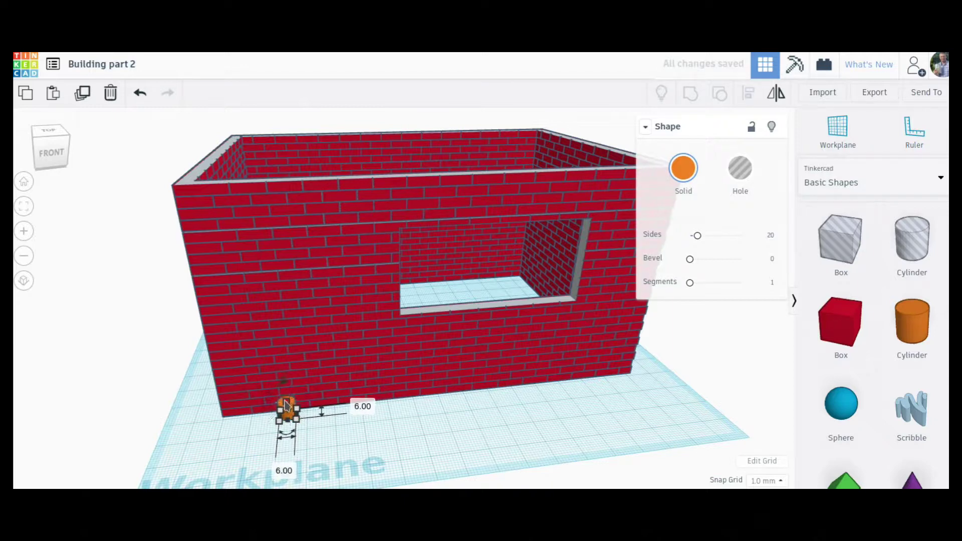
left_click_drag(284, 382, 268, 187)
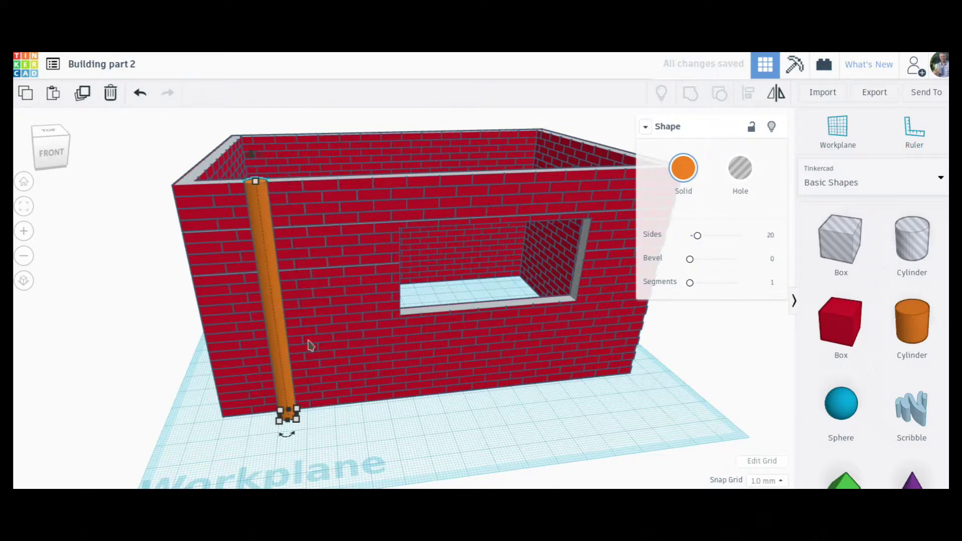
Add a 3 mm high cylinder at the pipe's foot as a collar slightly wider than the pipe, and raise it 25 mm.
left_click_drag(926, 324, 297, 432)
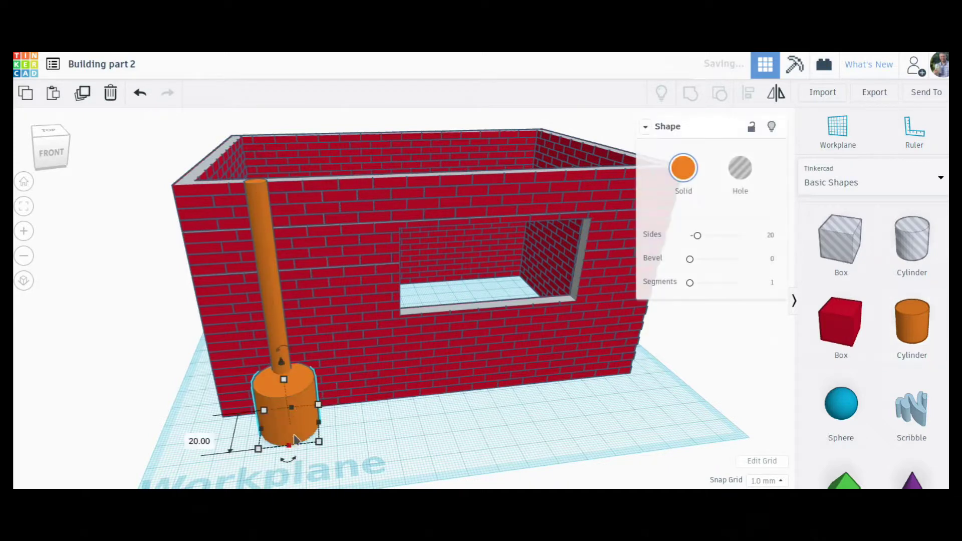
left_click_drag(319, 443, 293, 423)
key("ctrl+z")
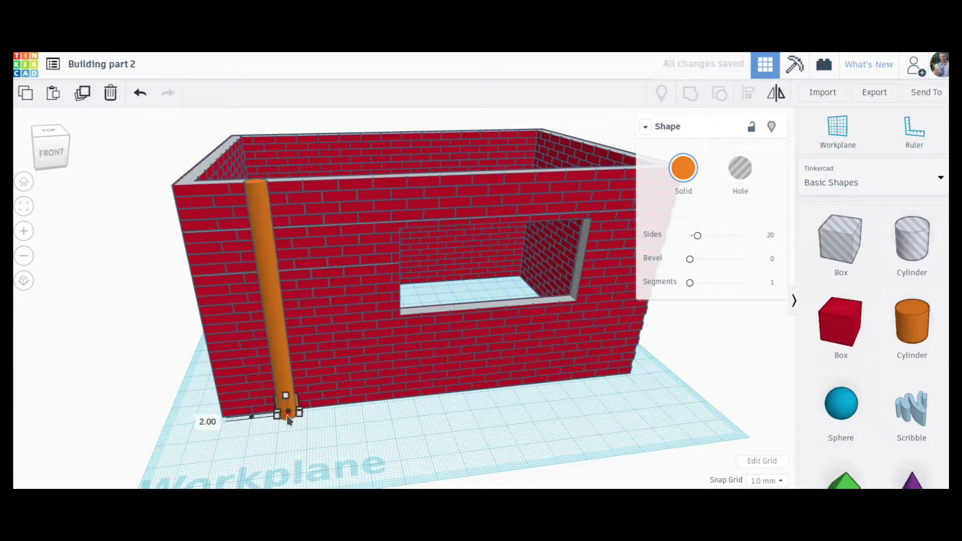
key("ctrl+z")
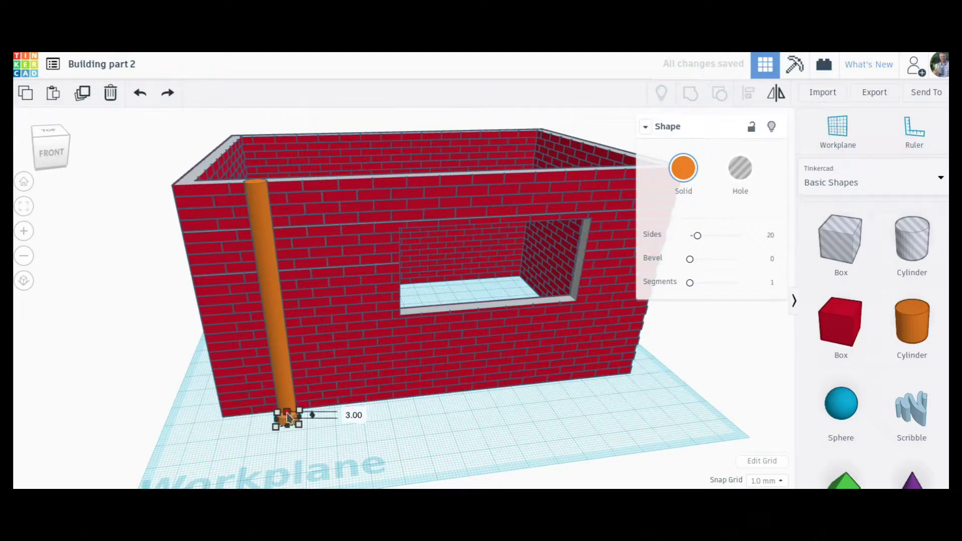
left_click_drag(289, 417, 287, 420)
left_click_drag(283, 397, 297, 335)
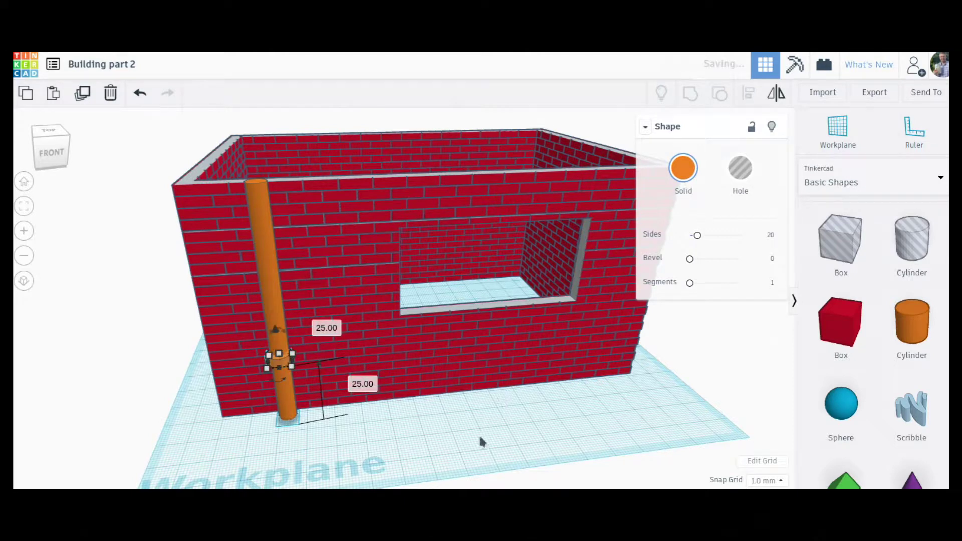
Duplicate the collar and raise the copy 49 mm to the upper part of the pipe.
left_click(481, 440)
left_click(280, 366)
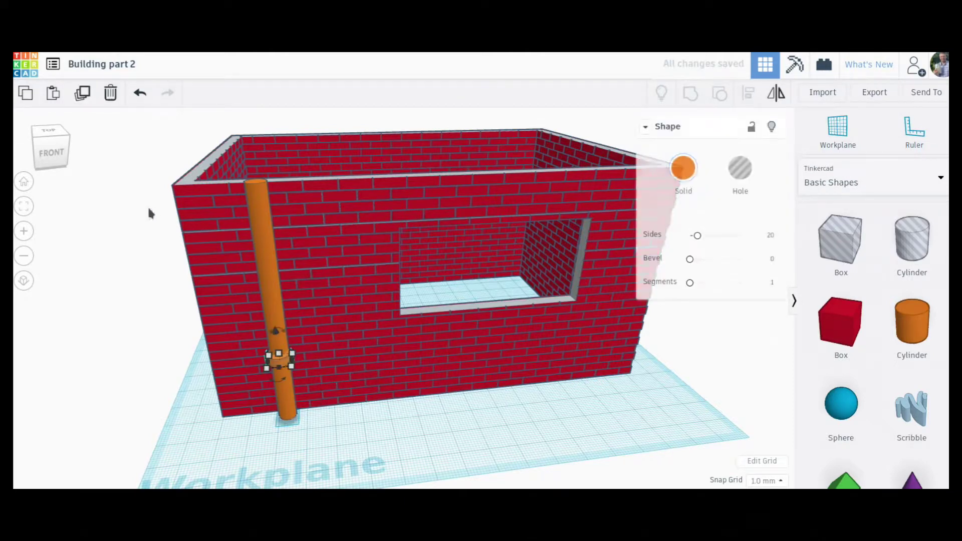
left_click(83, 93)
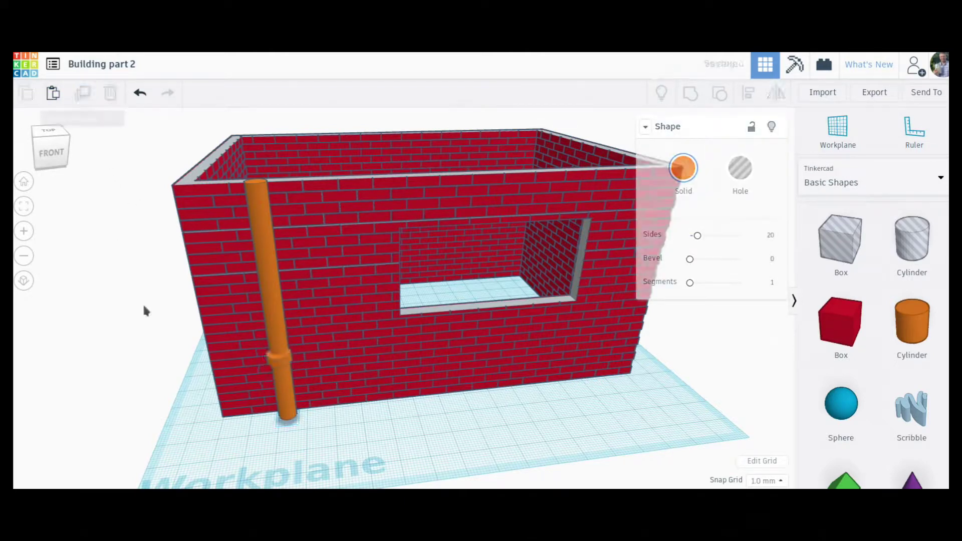
left_click_drag(277, 335, 280, 190)
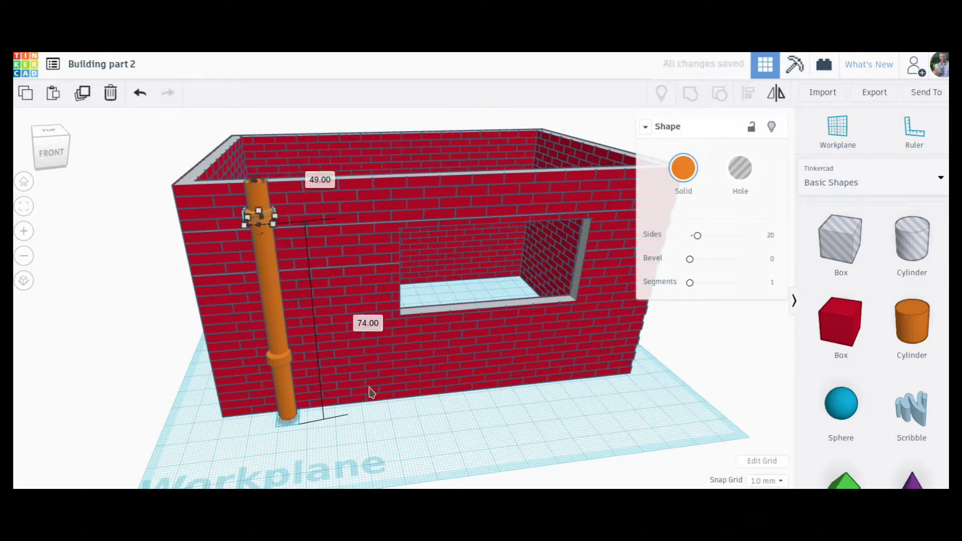
left_click(370, 393)
left_click(362, 452)
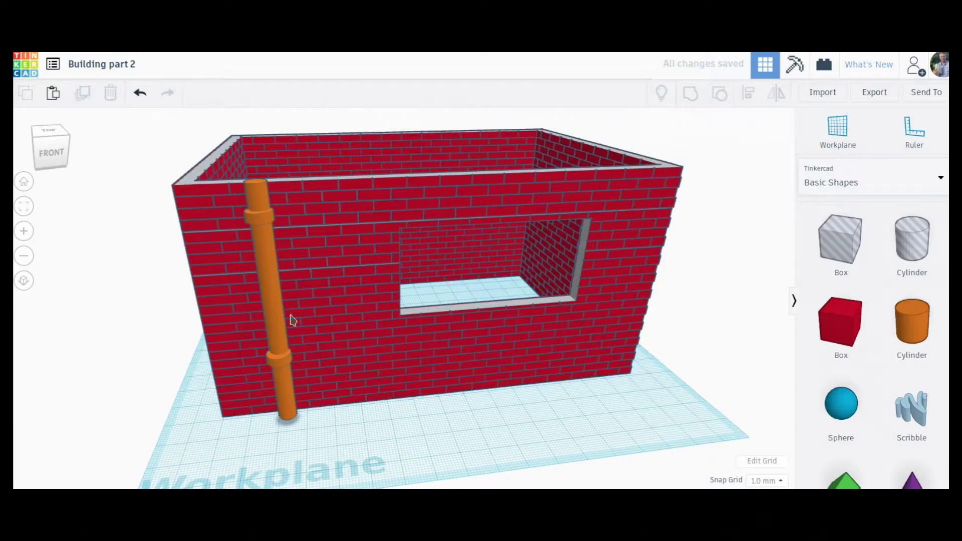
Group the pipe with its two collars and colour the drainpipe black.
left_click(260, 214)
left_click(256, 220, "shift")
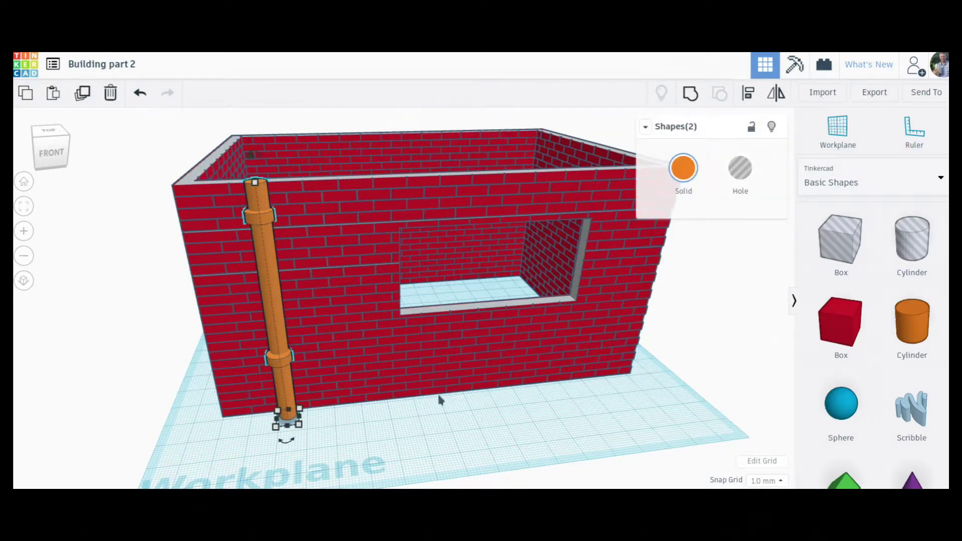
left_click(690, 96)
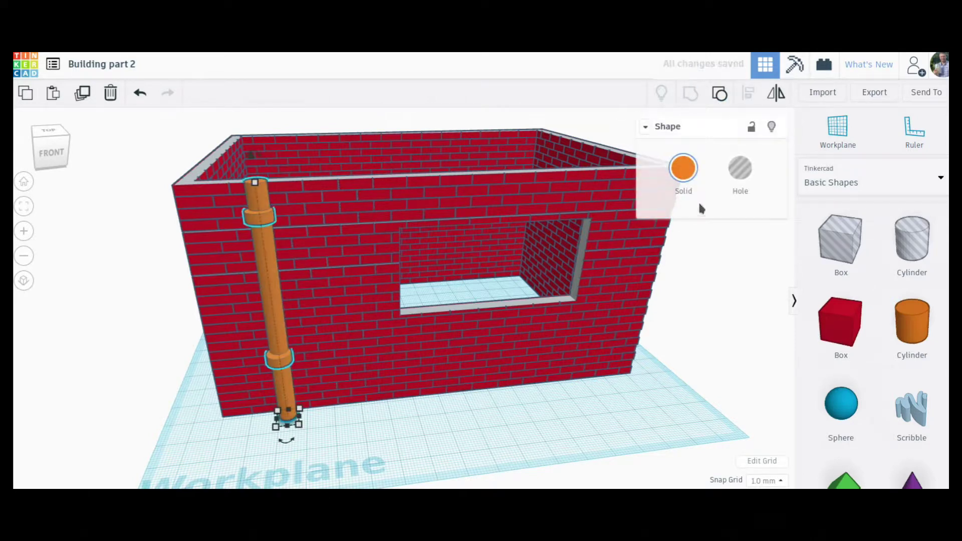
left_click(685, 178)
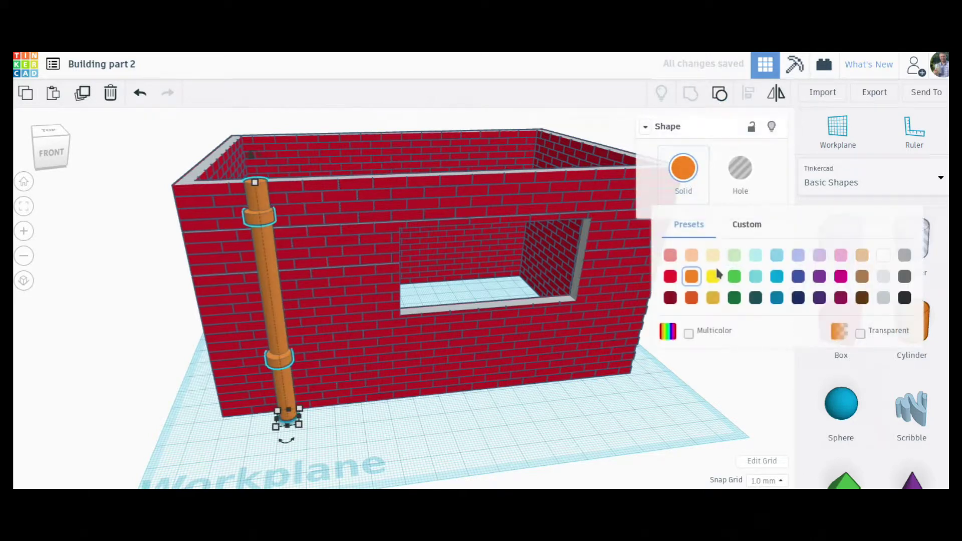
left_click(905, 299)
left_click(507, 437)
Reduce the drainpipe's height to 84 mm, just below the top of the front wall.
right_click_drag(506, 435, 592, 427)
scroll(574, 393, "up", 5)
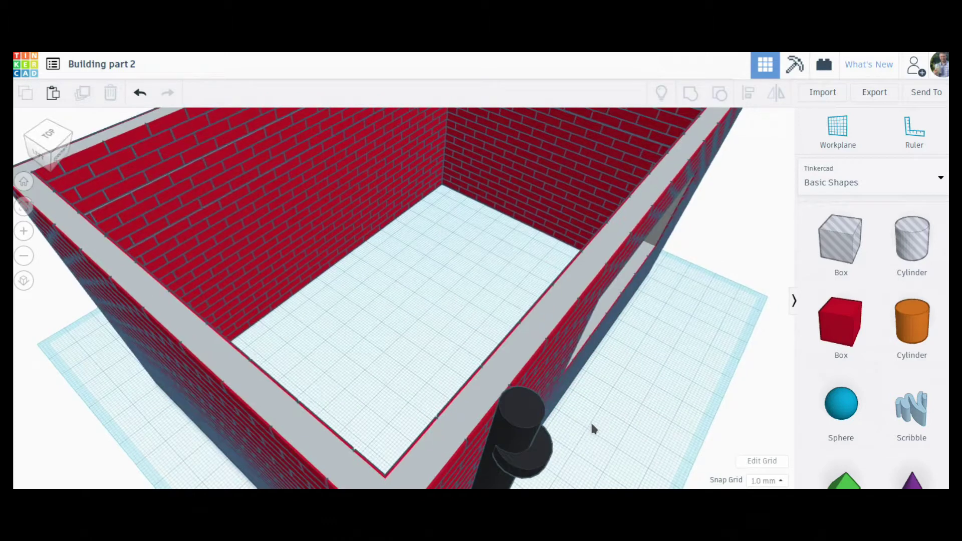
scroll(593, 416, "down", 3)
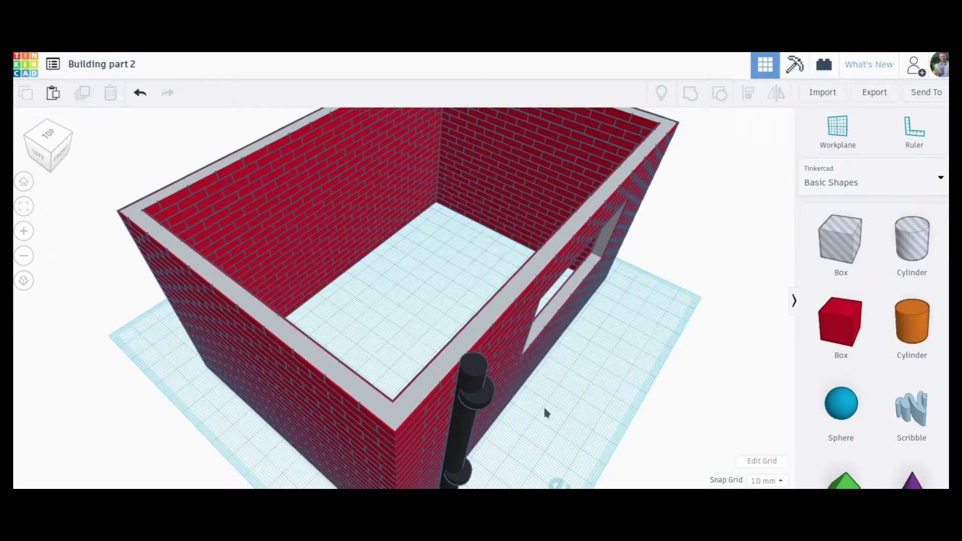
right_click_drag(479, 375, 584, 389)
mouse_move(498, 207)
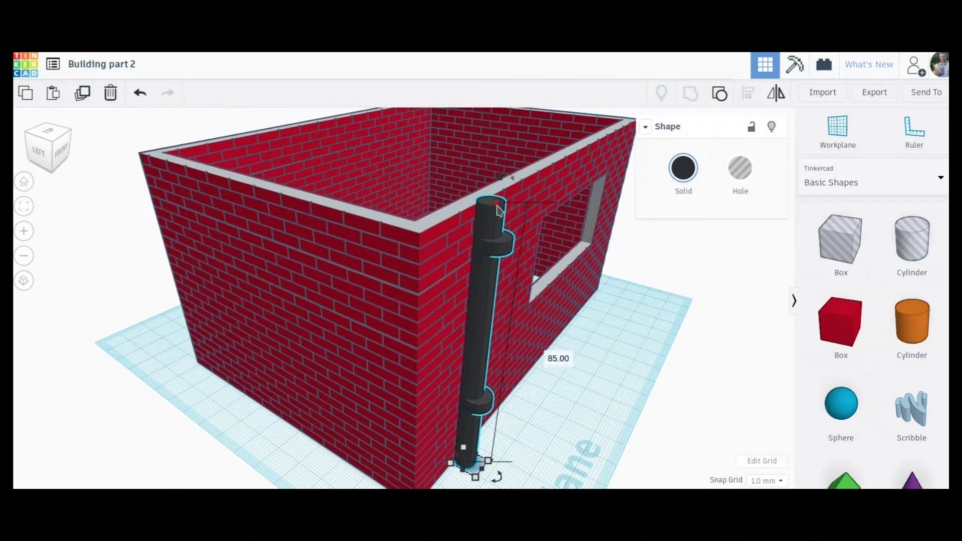
left_click_drag(497, 211, 495, 213)
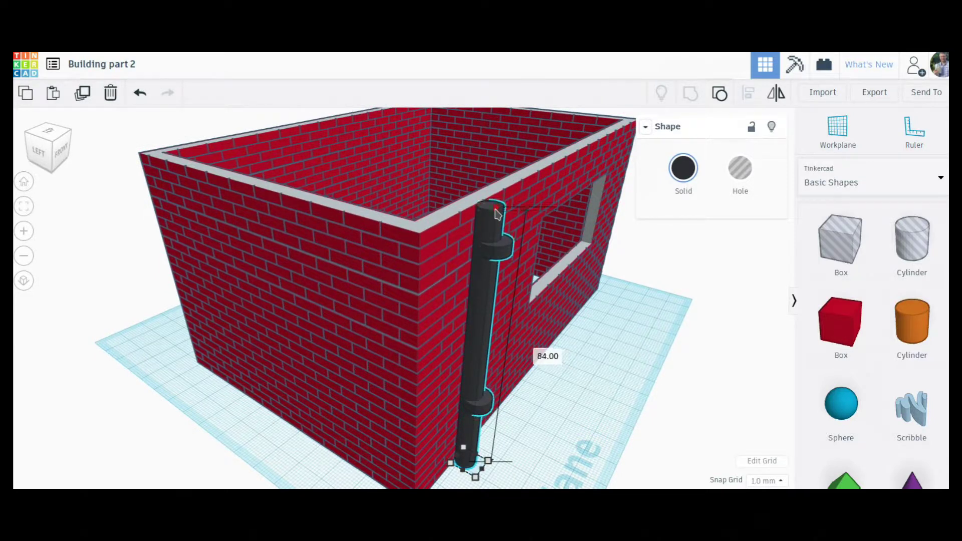
left_click(608, 355)
Place a hole box at the foot of the end wall near the drainpipe corner, 28 mm wide and stretched to door height.
right_click_drag(610, 357, 505, 362)
right_click_drag(520, 430, 677, 430)
scroll(675, 423, "down", 5)
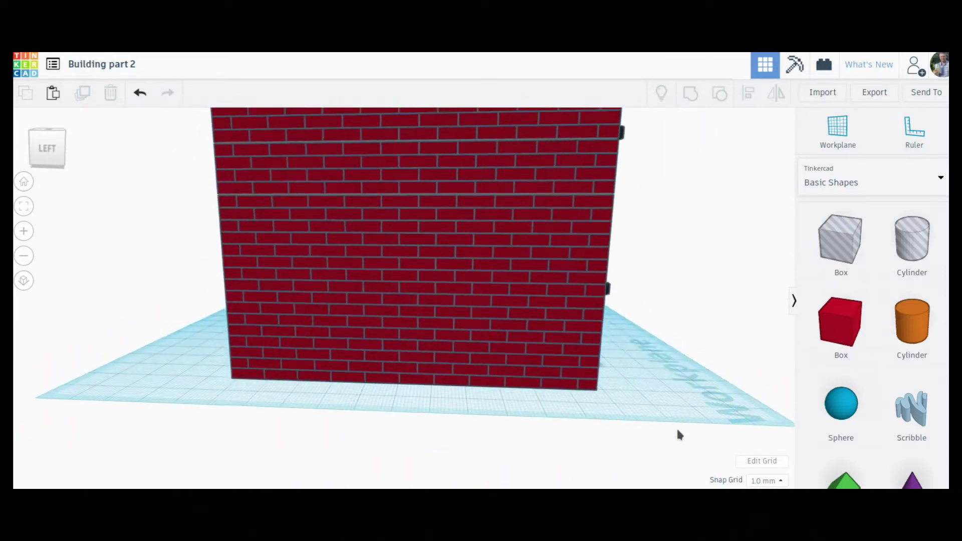
right_click_drag(593, 339, 551, 330)
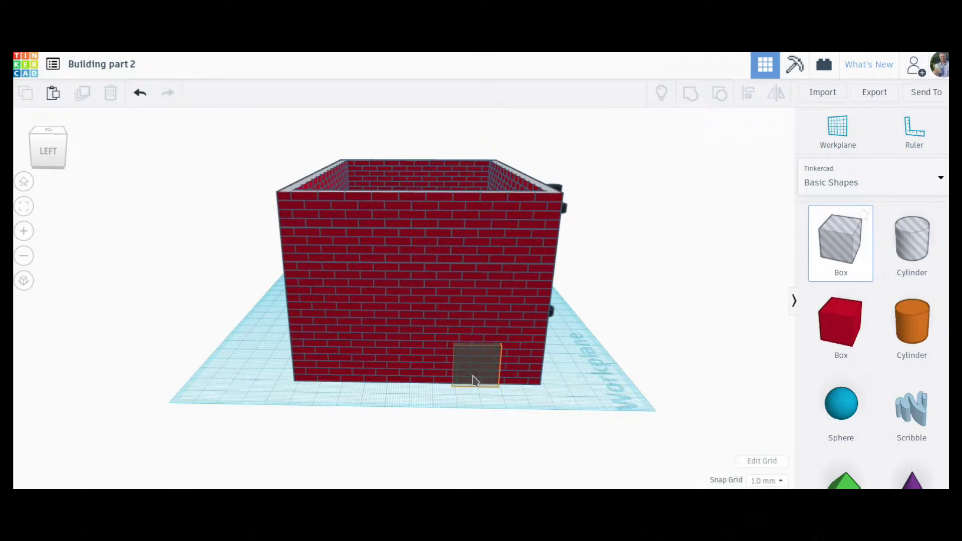
left_click(475, 380)
left_click_drag(498, 383, 516, 387)
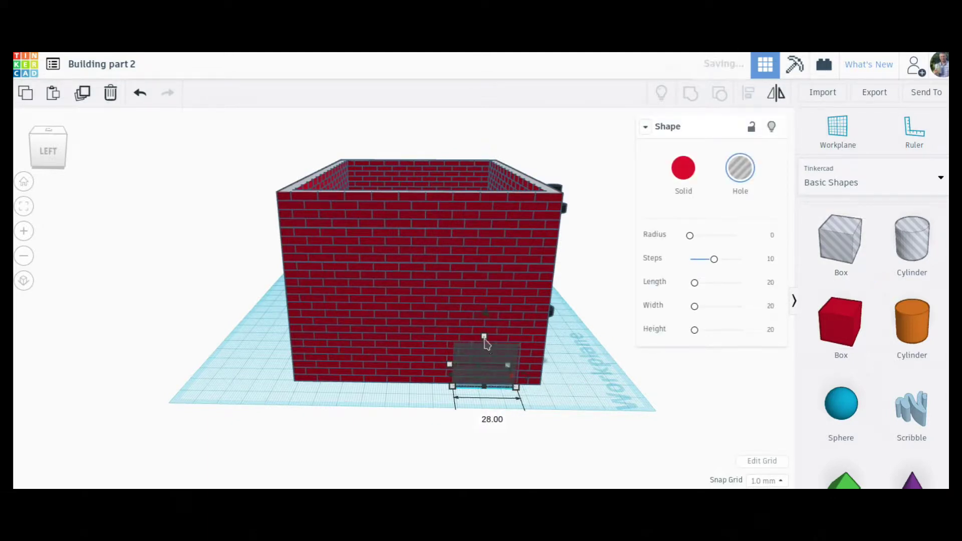
left_click_drag(485, 334, 500, 253)
Group the hole box with the brick walls to cut a doorway through the end wall.
mouse_move(449, 371)
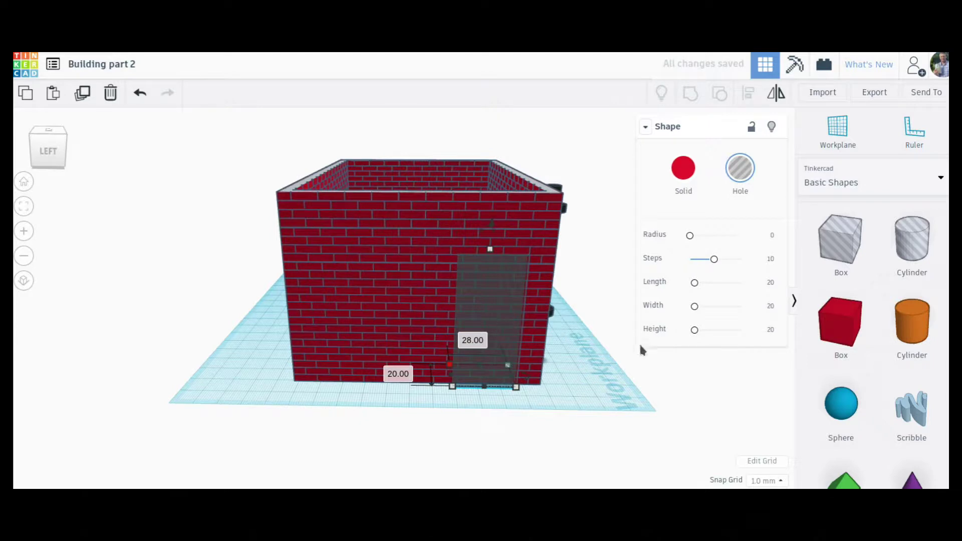
right_click_drag(641, 349, 468, 345)
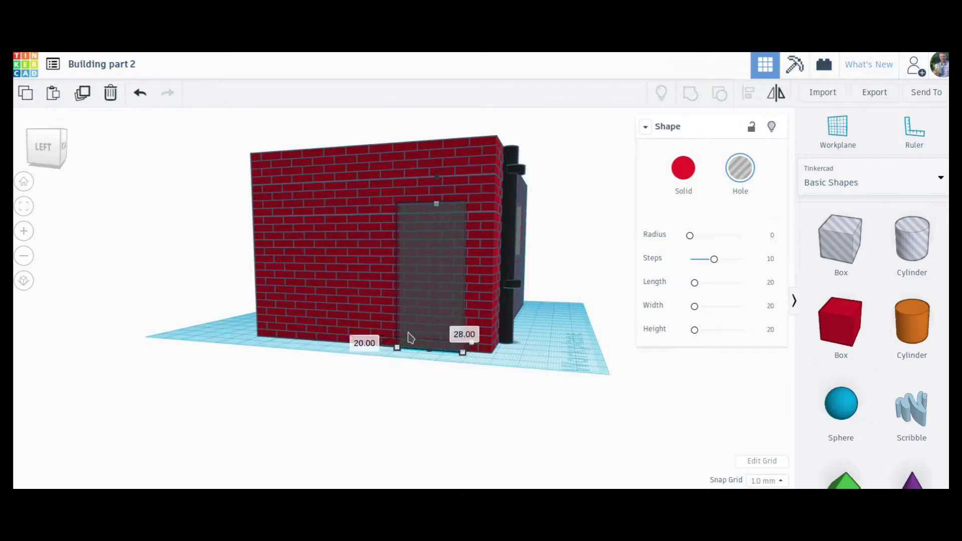
left_click(486, 313, "shift")
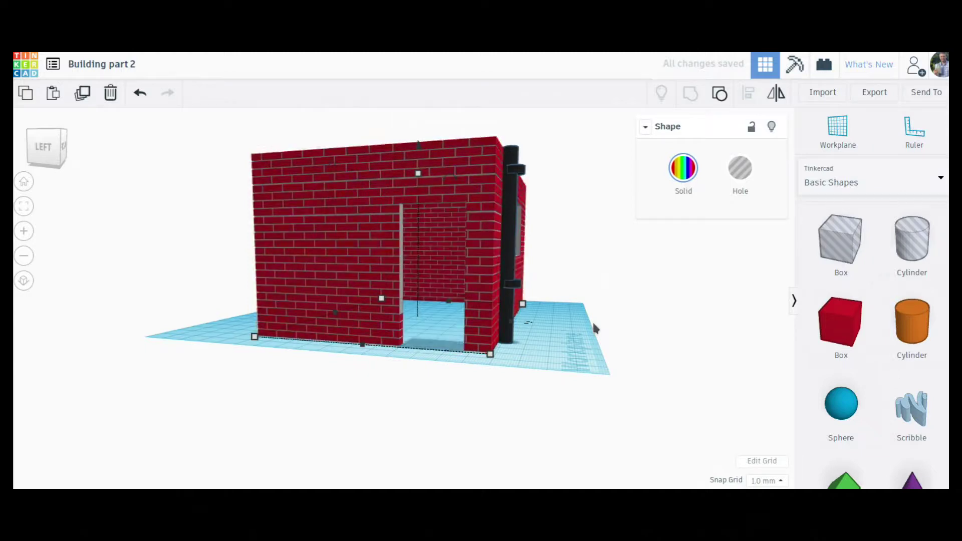
left_click(575, 427)
Place a solid box in the doorway and resize it to about 28 mm wide and 6 mm thick.
right_click_drag(554, 406, 652, 426)
left_click_drag(841, 331, 552, 367)
right_click_drag(552, 367, 505, 359)
mouse_move(500, 364)
left_mouse_down()
mouse_move(521, 362)
mouse_move(485, 358)
left_mouse_up()
Colour the doorway box yellow and raise its height to 58 mm to form the door.
left_click(686, 176)
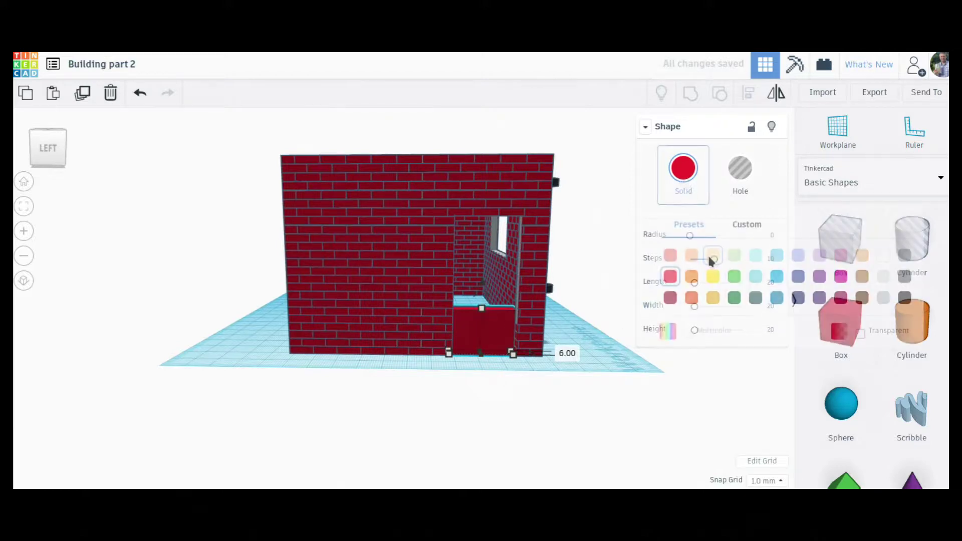
left_click(713, 277)
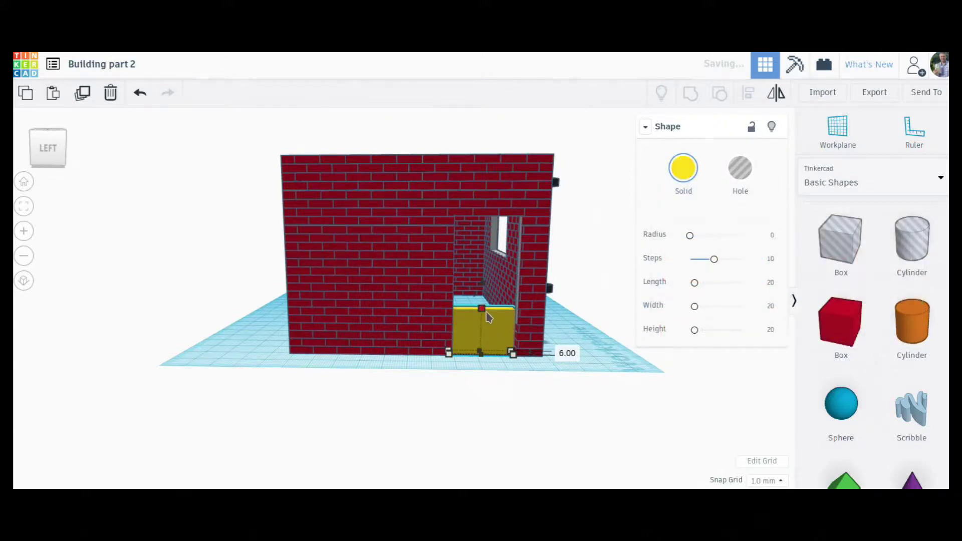
left_click_drag(487, 312, 489, 220)
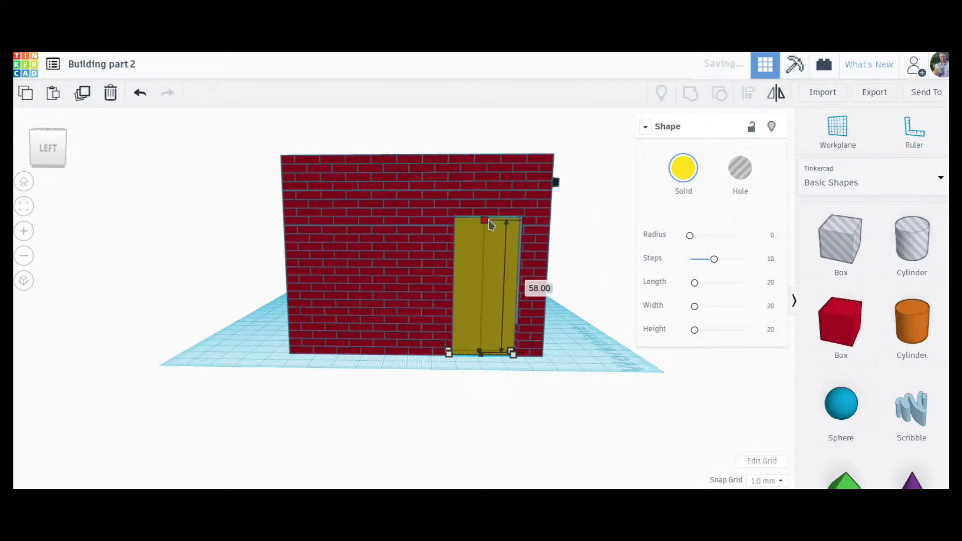
Adjust the yellow door slightly from inside the building so it sits within the doorway.
right_click_drag(546, 404, 546, 455)
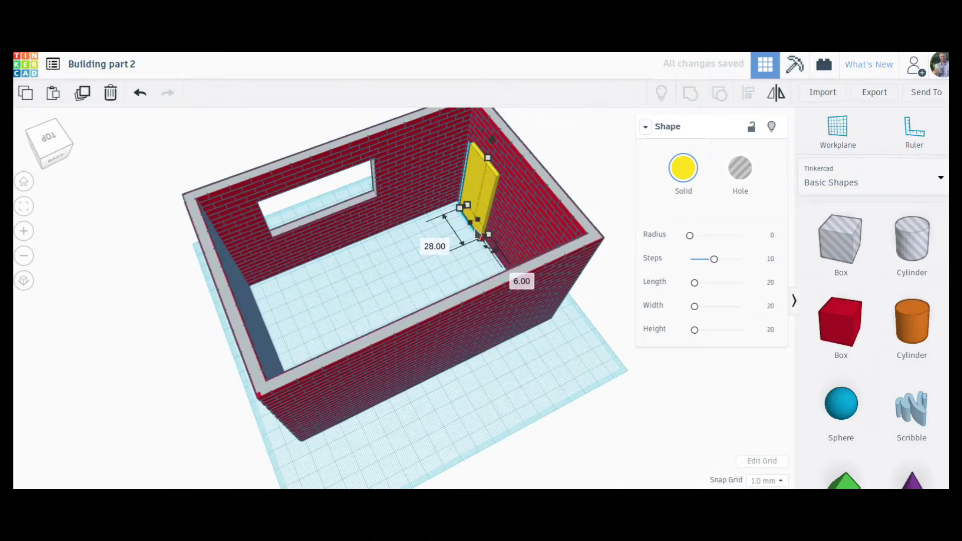
left_click_drag(471, 226, 475, 224)
left_click(557, 377)
Examine the building's door end and front wall, checking the door, drainpipe and window opening.
right_click_drag(554, 386, 202, 311)
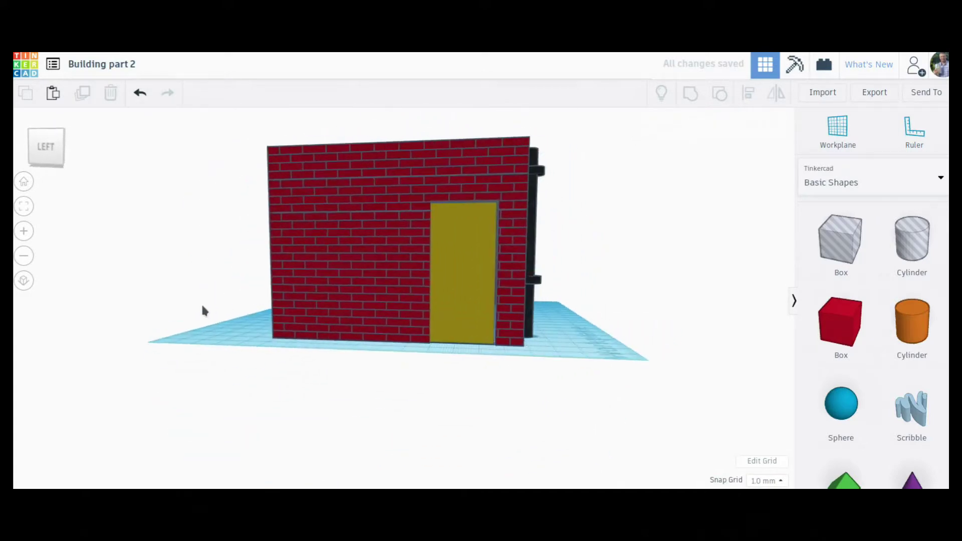
right_click_drag(511, 326, 381, 350)
right_click_drag(287, 357, 372, 420)
scroll(373, 420, "up", 3)
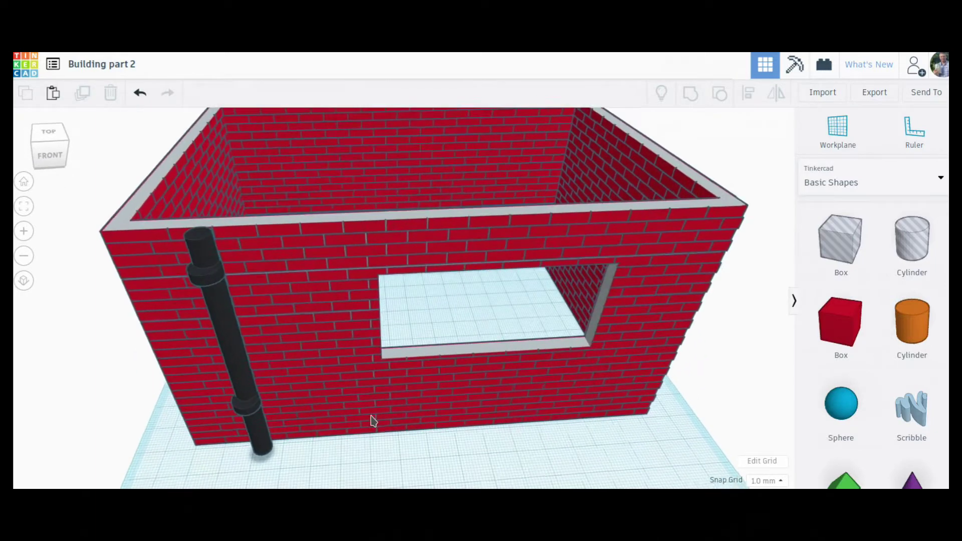
right_click_drag(510, 328, 657, 300)
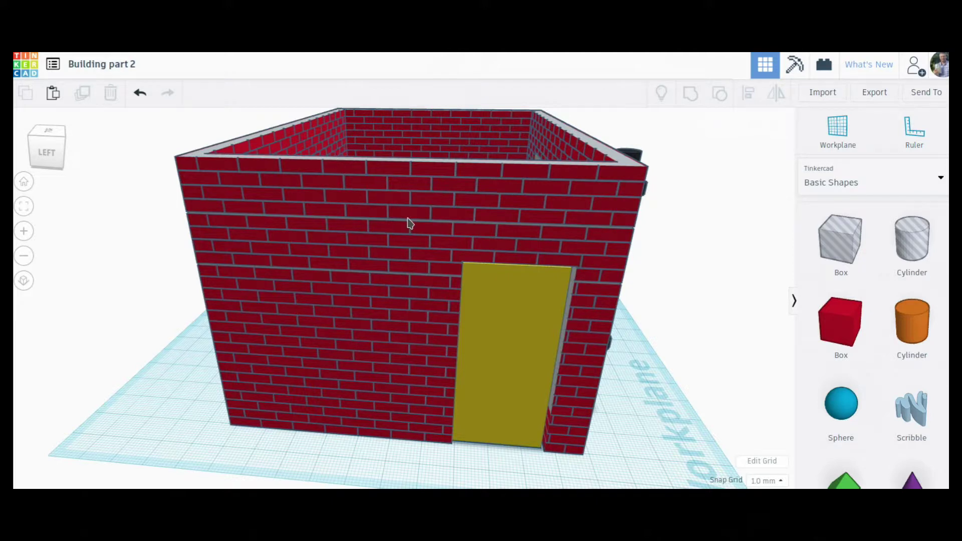
scroll(477, 278, "down", 2)
scroll(390, 150, "up", 2)
scroll(387, 185, "down", 1)
scroll(252, 202, "down", 2)
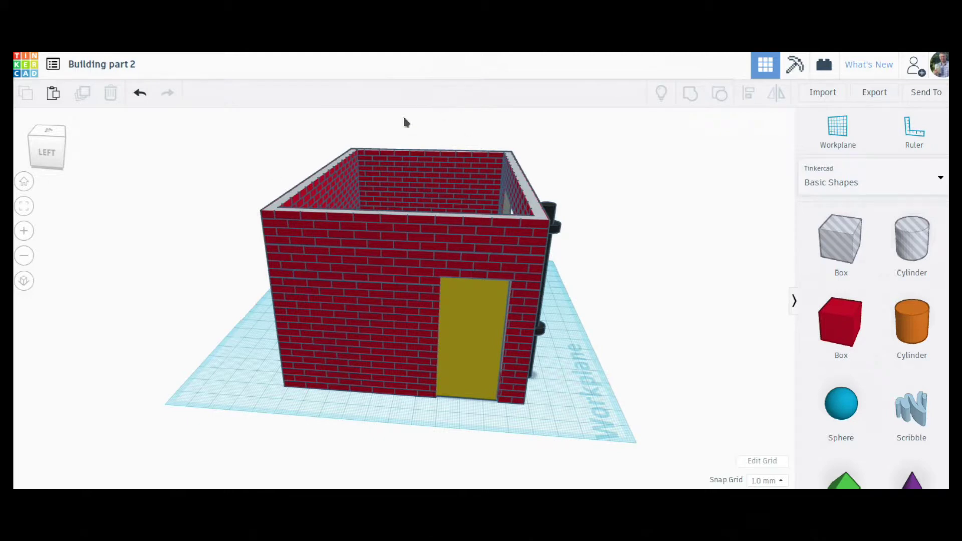
Place a small box beside the building's drainpipe corner and resize it to 11 mm long, 4 mm thick and 6 mm high.
left_click_drag(847, 335, 541, 408)
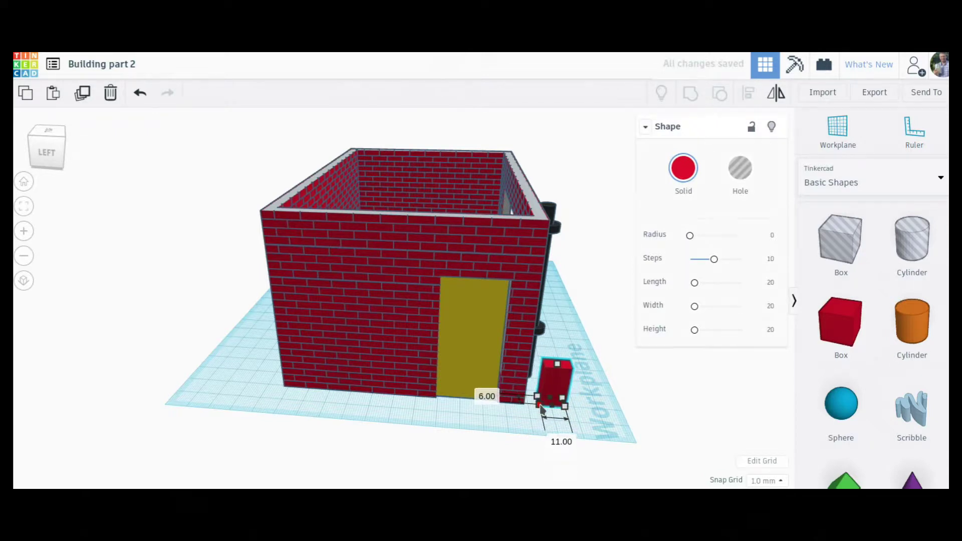
left_click_drag(556, 364, 560, 397)
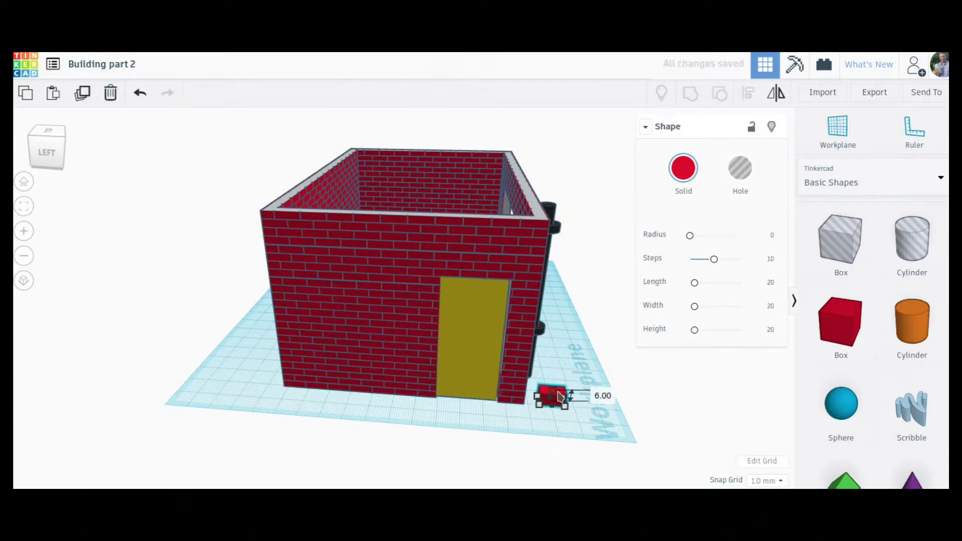
right_click_drag(570, 413, 418, 411)
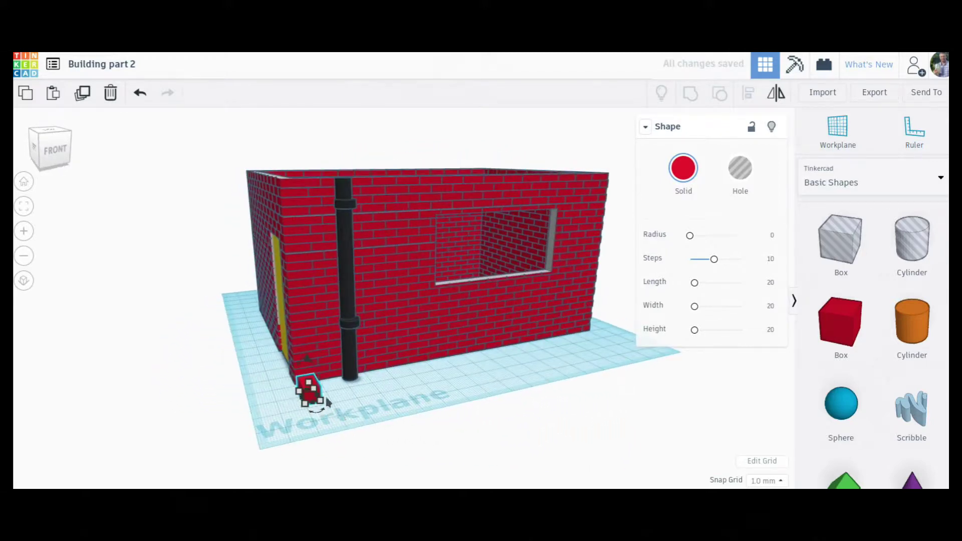
left_click_drag(318, 399, 315, 398)
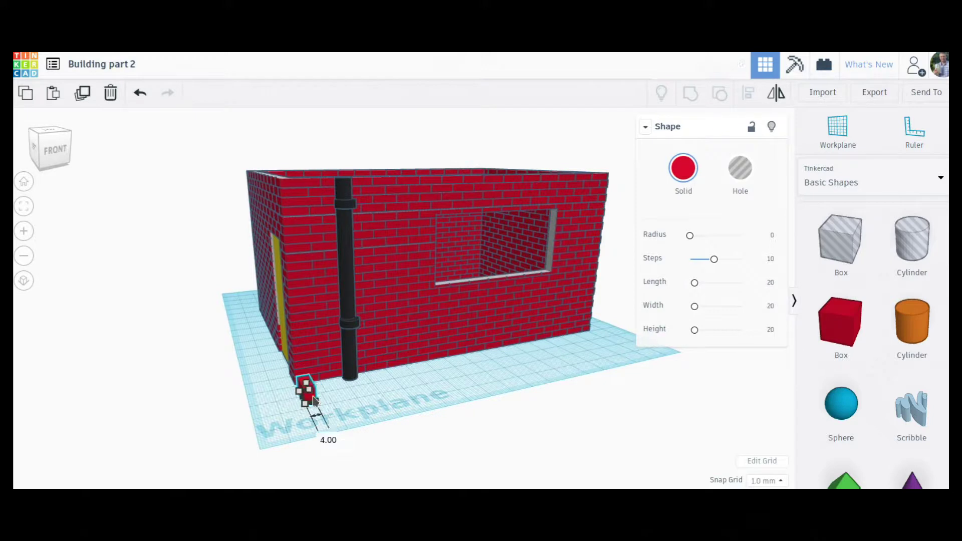
Set the small block's height to 4 mm and move it 8 mm to the foot of the wall corner.
right_click_drag(313, 401, 532, 359)
left_click_drag(546, 333, 548, 341)
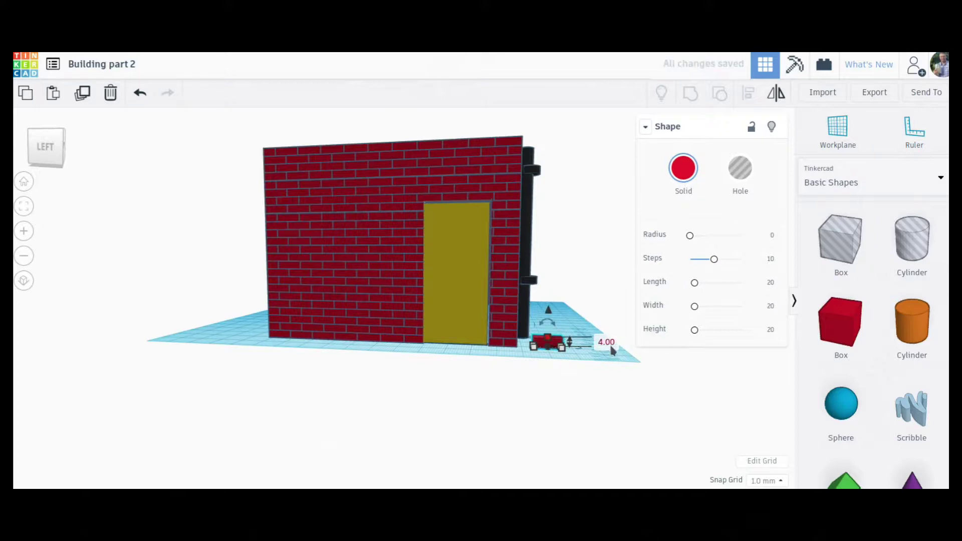
left_click(588, 413)
left_click_drag(553, 349, 532, 346)
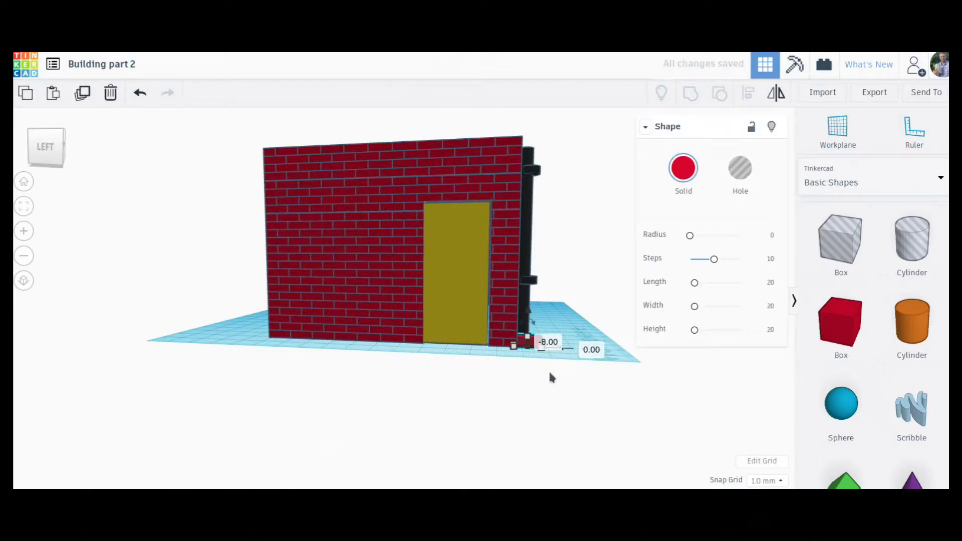
Align the small block with the wall corner, raise it onto the top of the door-end wall and shift it slightly along the wall.
key("Left")
key("Left")
key("Left")
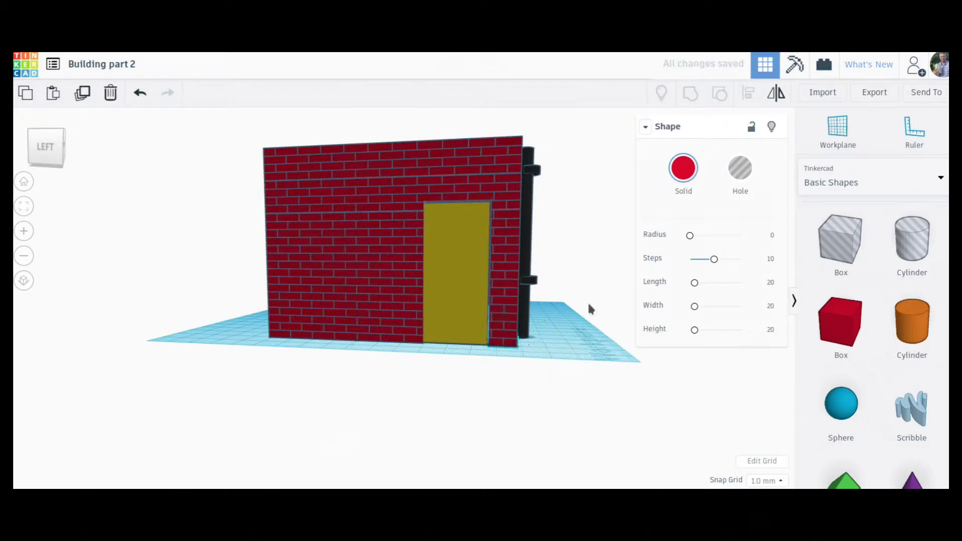
right_click_drag(587, 300, 586, 310)
left_click(499, 375)
left_click_drag(499, 369, 521, 131)
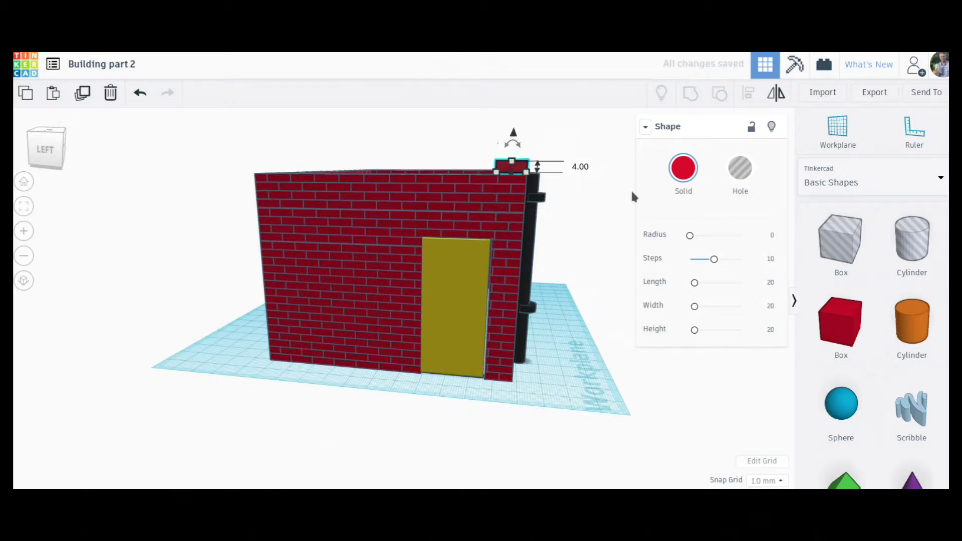
key("Left")
key("Left")
key("Left")
key("Left")
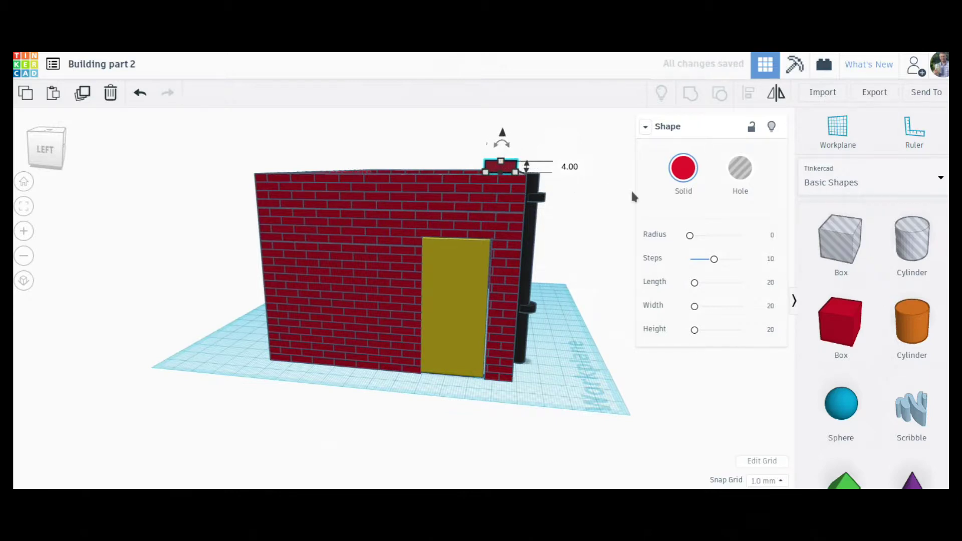
Duplicate the small block and place the copy end to end with it on top of the door-end wall.
left_click(82, 94)
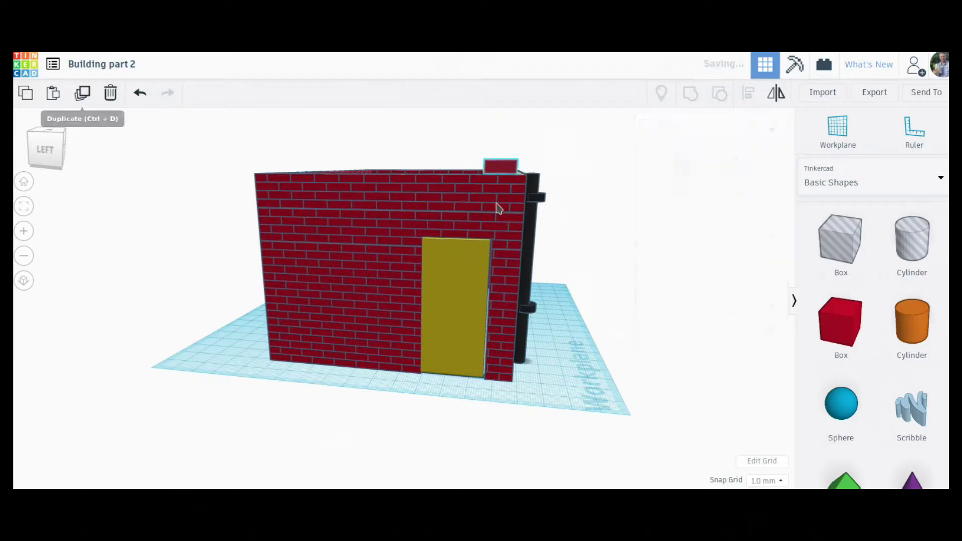
left_click_drag(506, 168, 491, 175)
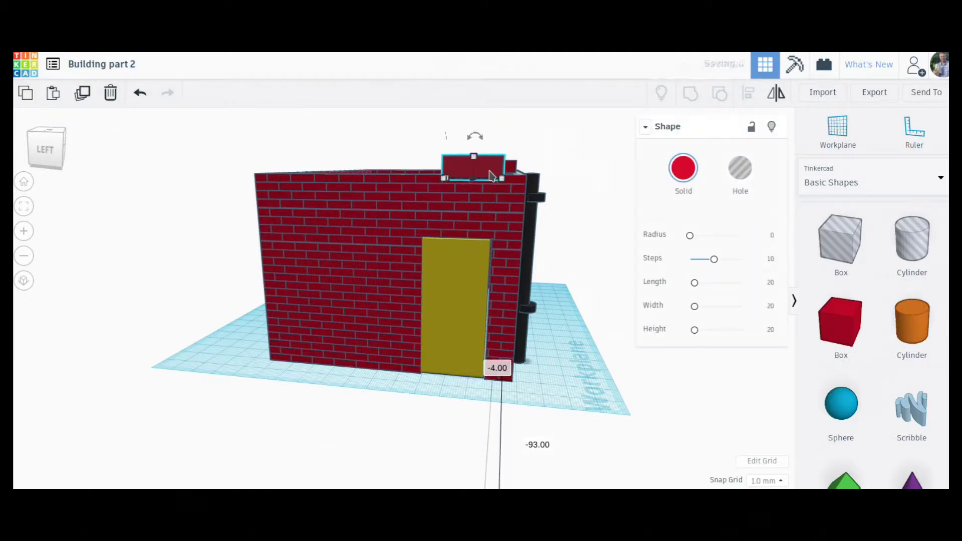
key("ctrl+z")
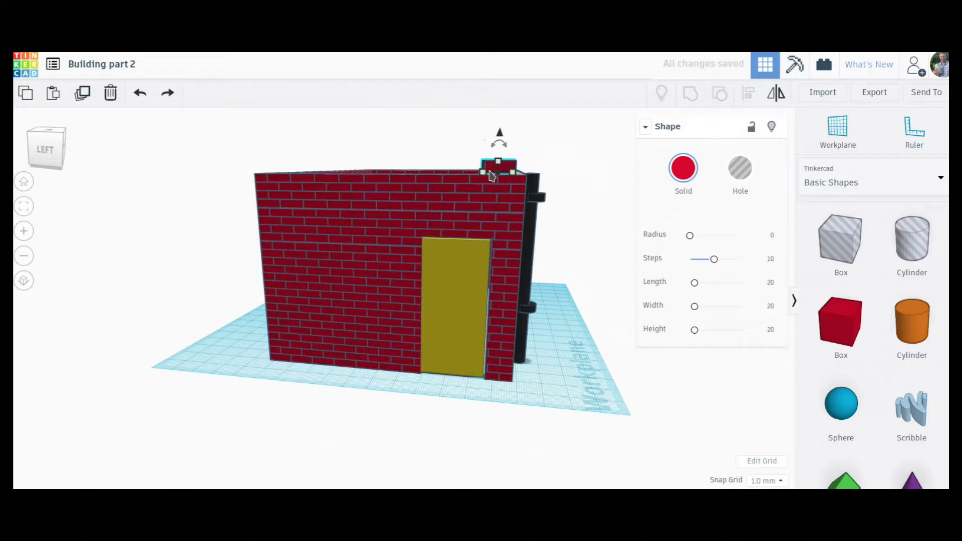
key("Left")
key("Left")
key("Left")
key("Left")
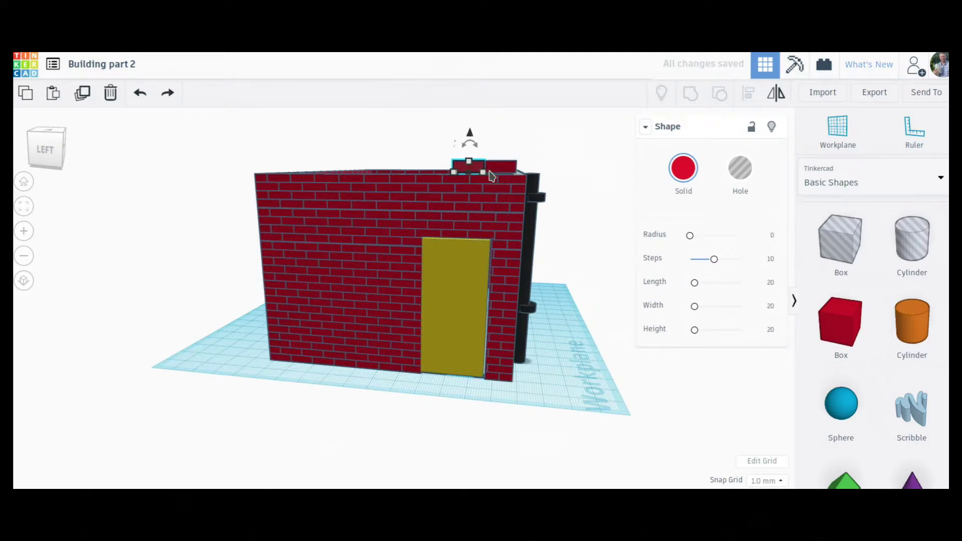
Place a roof shape on the floor inside the building and rotate it 90°.
right_click_drag(578, 303, 561, 359)
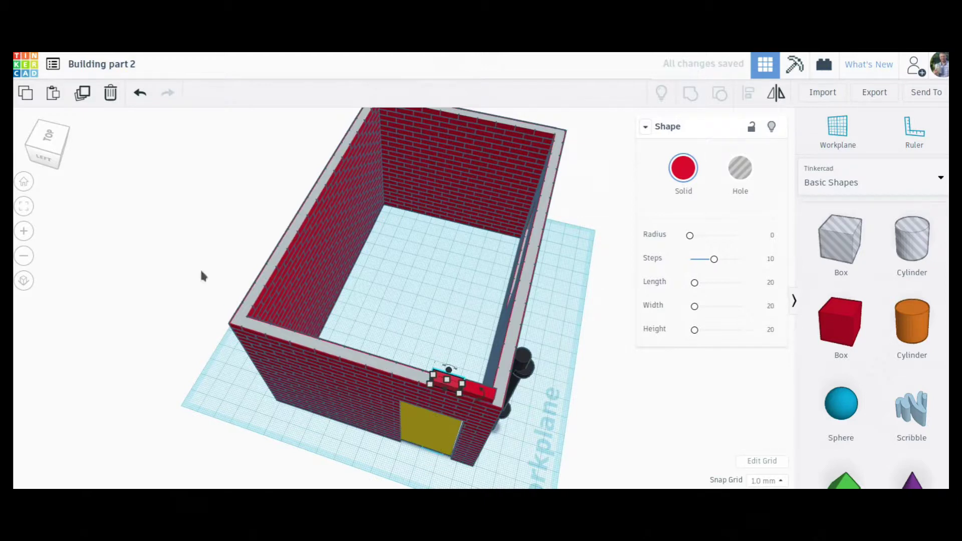
scroll(533, 371, "down", 5)
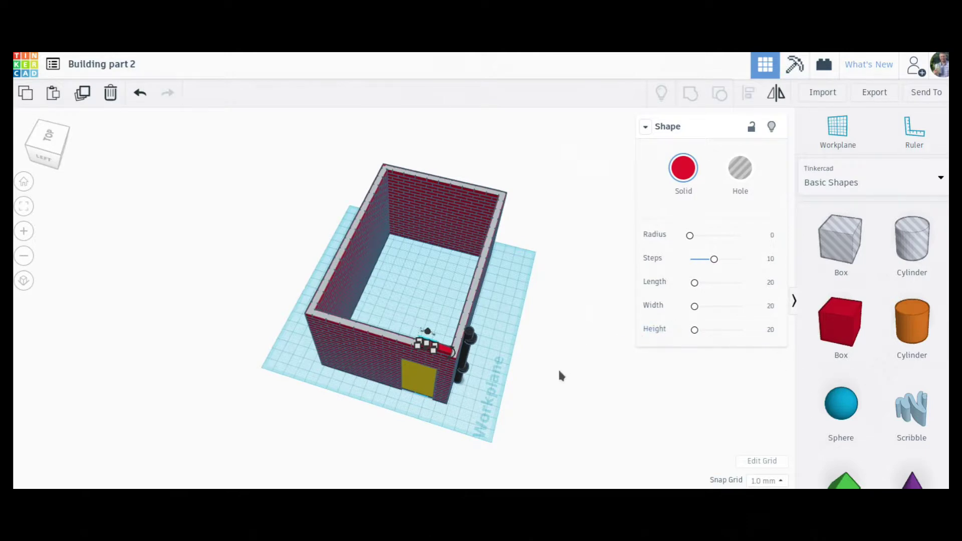
scroll(897, 281, "down", 3)
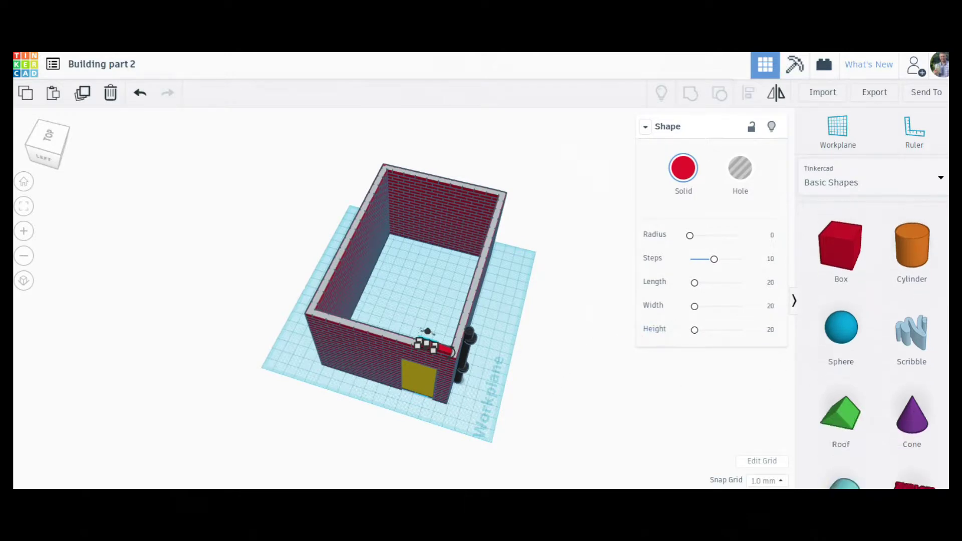
scroll(854, 239, "down", 3)
scroll(854, 240, "up", 2)
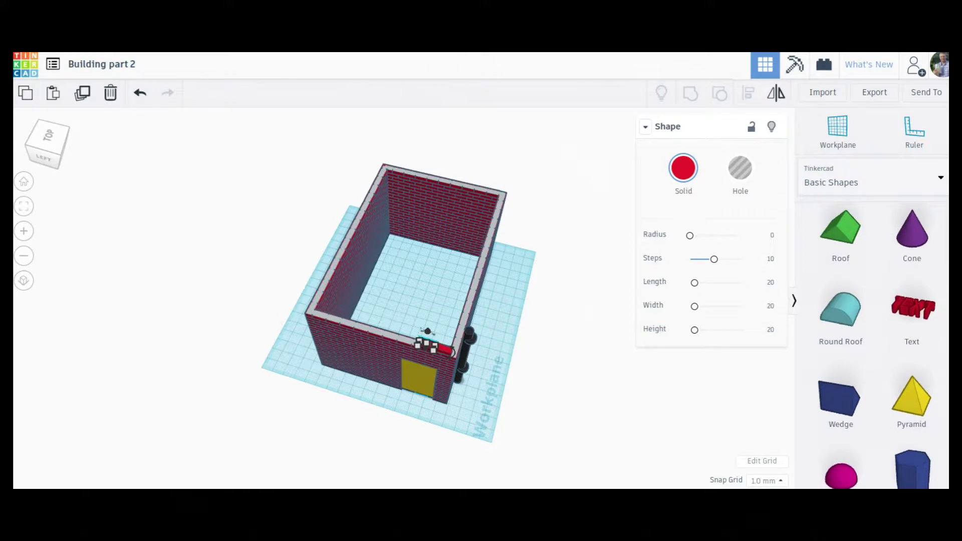
left_click_drag(854, 240, 408, 276)
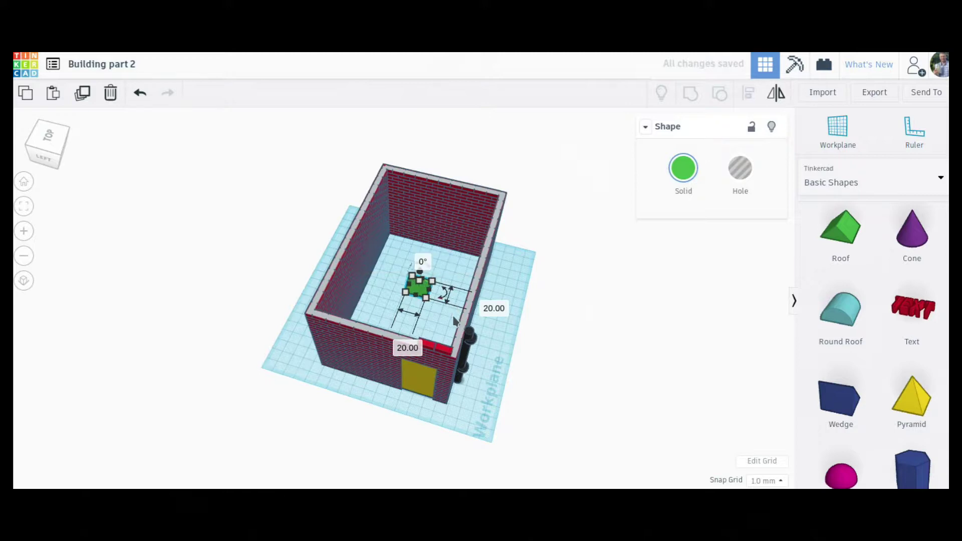
scroll(429, 330, "up", 4)
left_click_drag(453, 289, 417, 306)
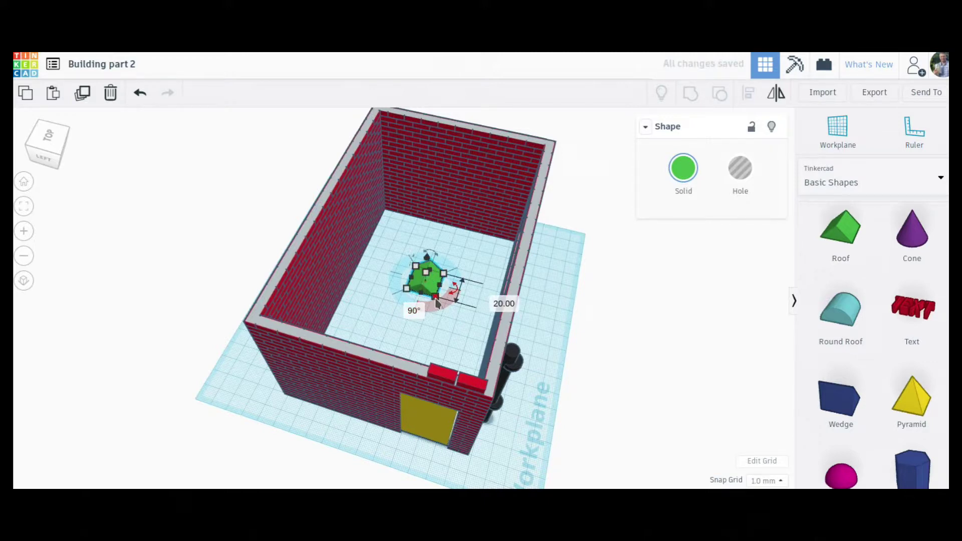
Stretch the roof shape across the building to about 113 mm wide and make it taller.
left_click_drag(444, 290, 514, 318)
left_click_drag(411, 282, 351, 274)
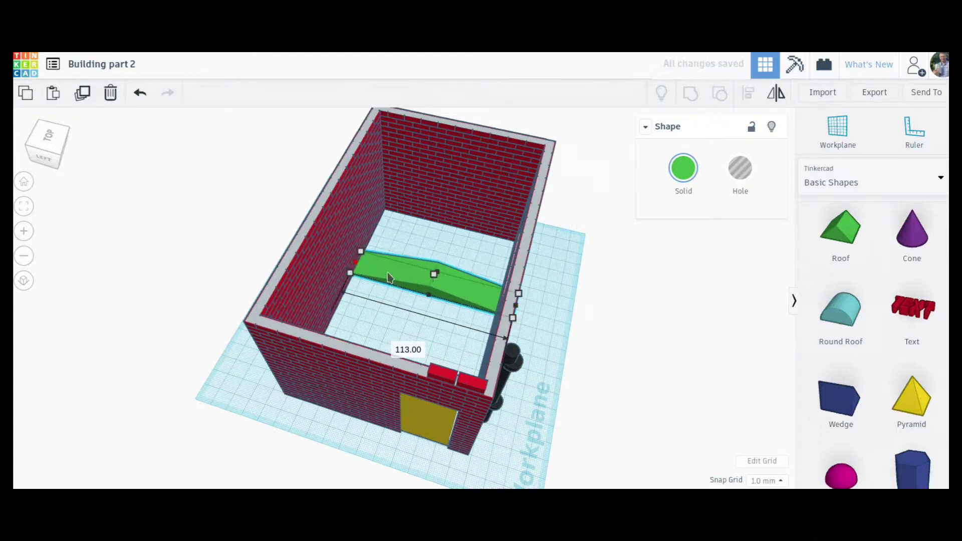
left_click_drag(435, 279, 436, 259)
Slim the roof shape into a thin gable and line it up with the inside of the door-end wall.
right_click_drag(553, 310, 498, 321)
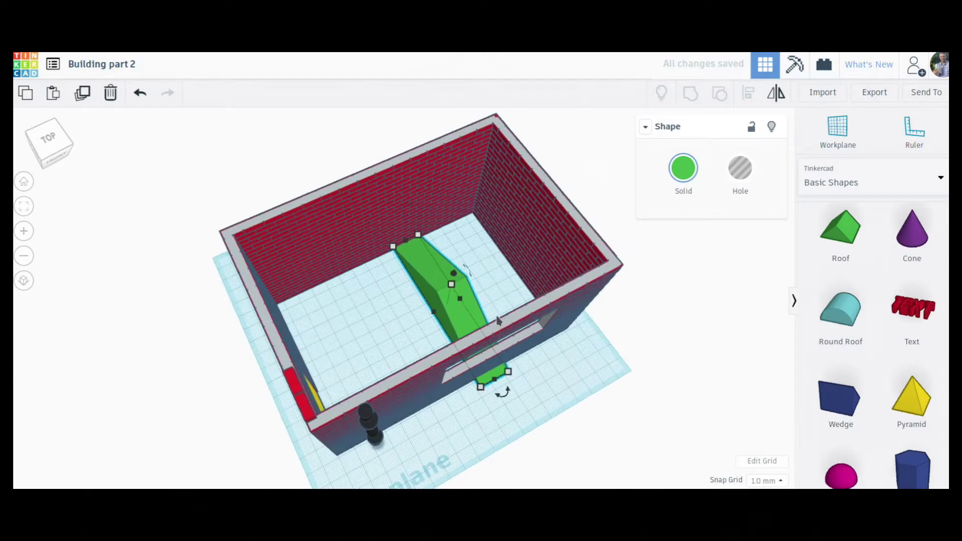
left_click_drag(461, 303, 283, 356)
right_click_drag(283, 355, 415, 379)
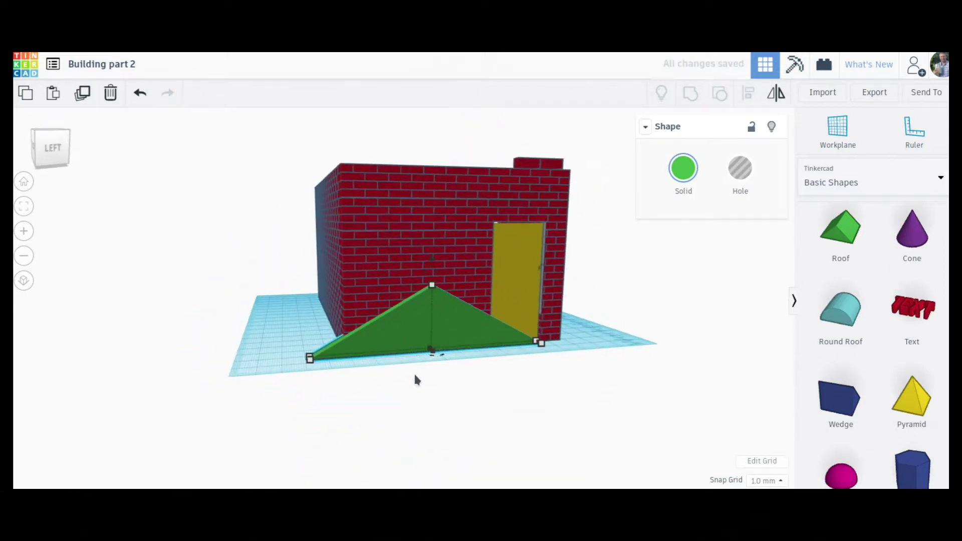
key("Right")
key("Right")
key("Right")
key("Right")
key("Right")
key("Right")
key("Up")
key("Up")
key("Up")
key("Up")
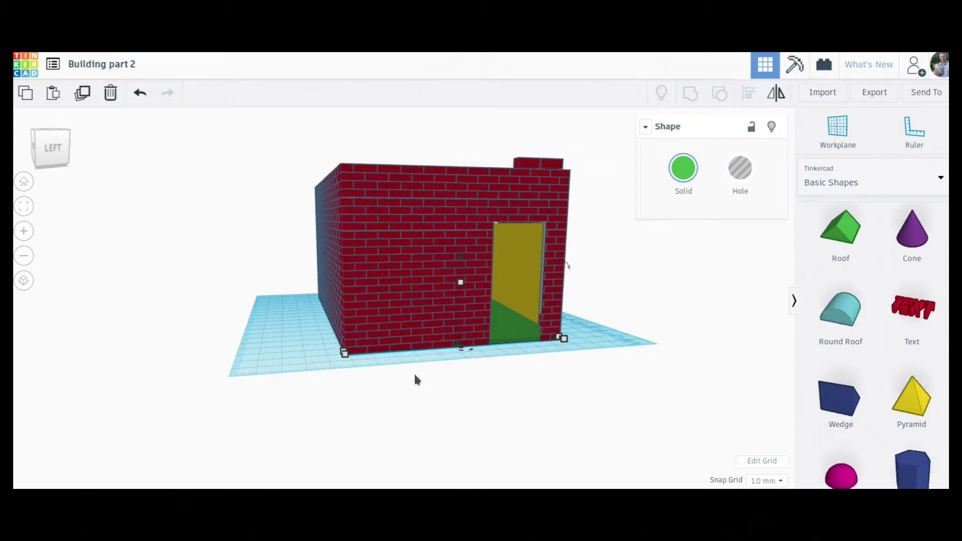
Raise the green gable onto the top of the door-end wall and set its width to 110 mm.
left_click_drag(463, 261, 466, 70)
right_click_drag(634, 308, 553, 215)
left_click_drag(579, 205, 572, 206)
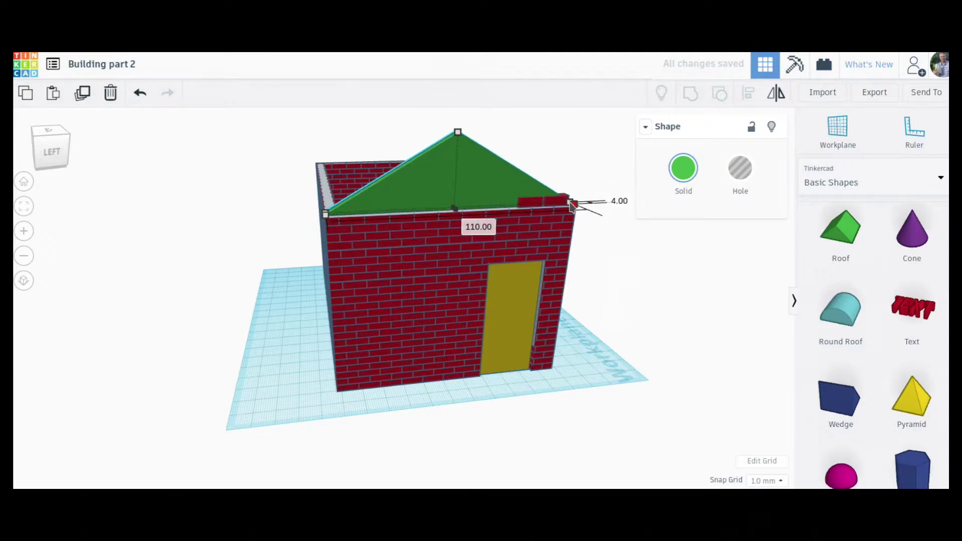
left_click(595, 313)
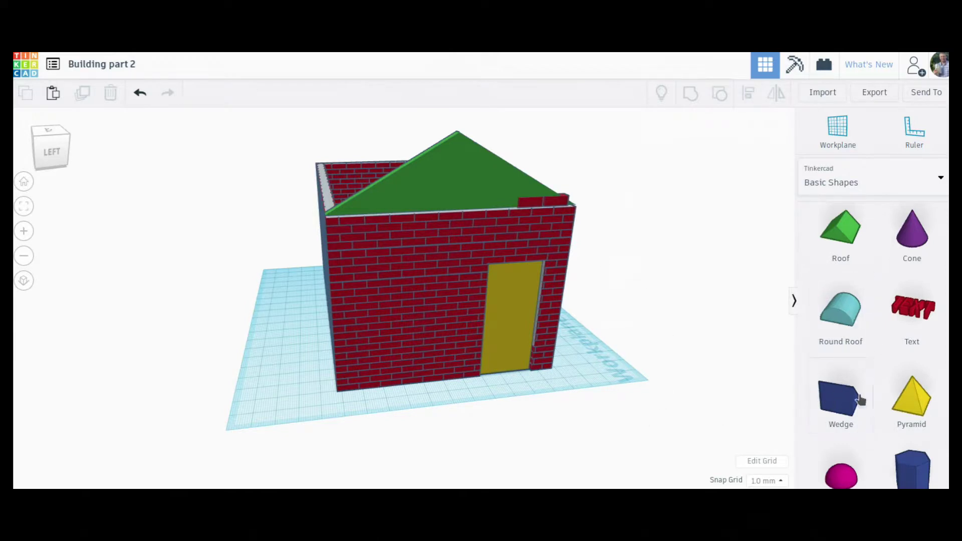
right_click_drag(616, 286, 451, 237)
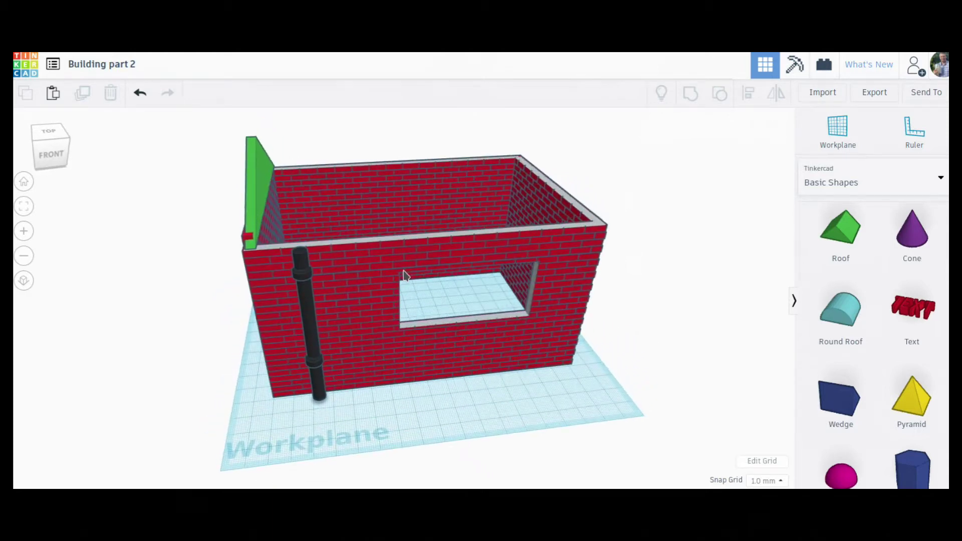
right_click_drag(396, 403, 518, 376)
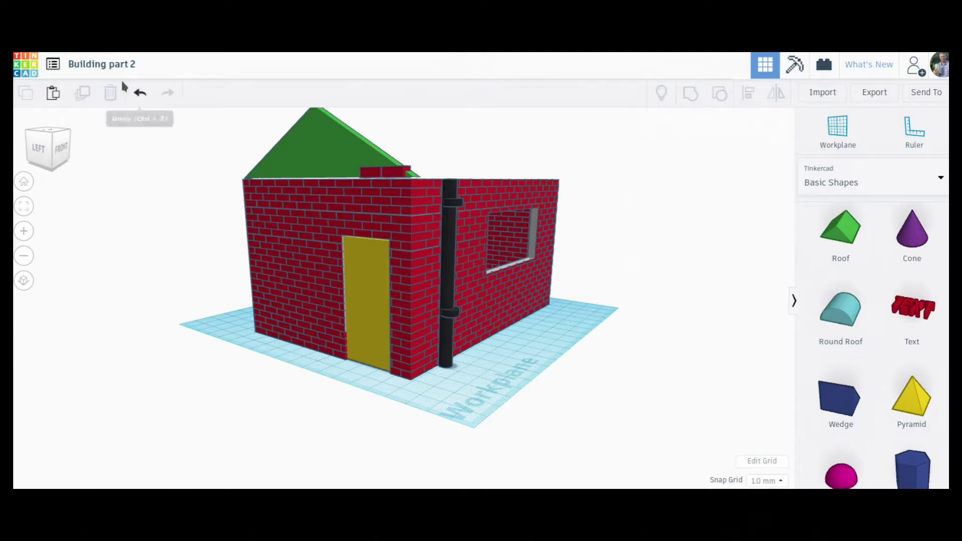
Leave this design, open the Weigh Bridge Building project and duplicate the design "Weigh bridge building with roof".
left_click(50, 65)
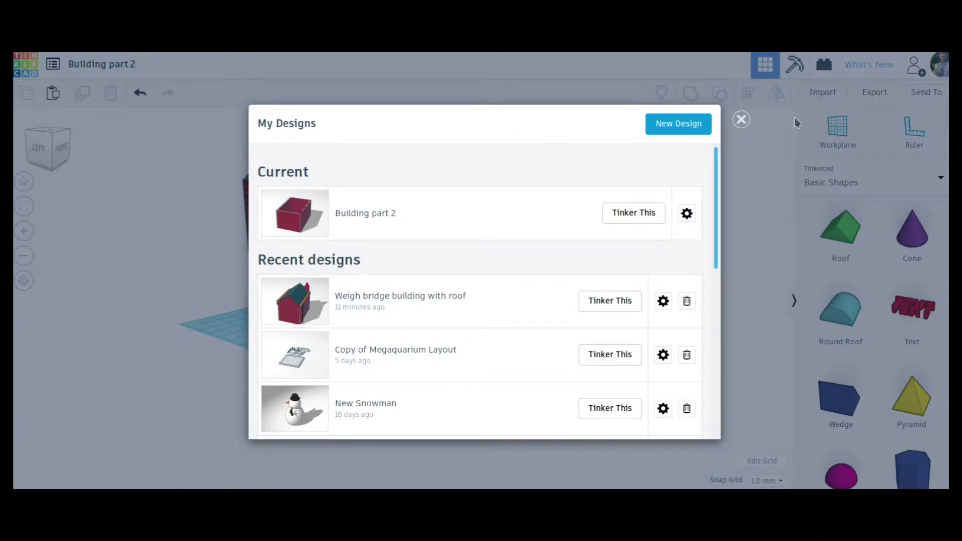
left_click(741, 119)
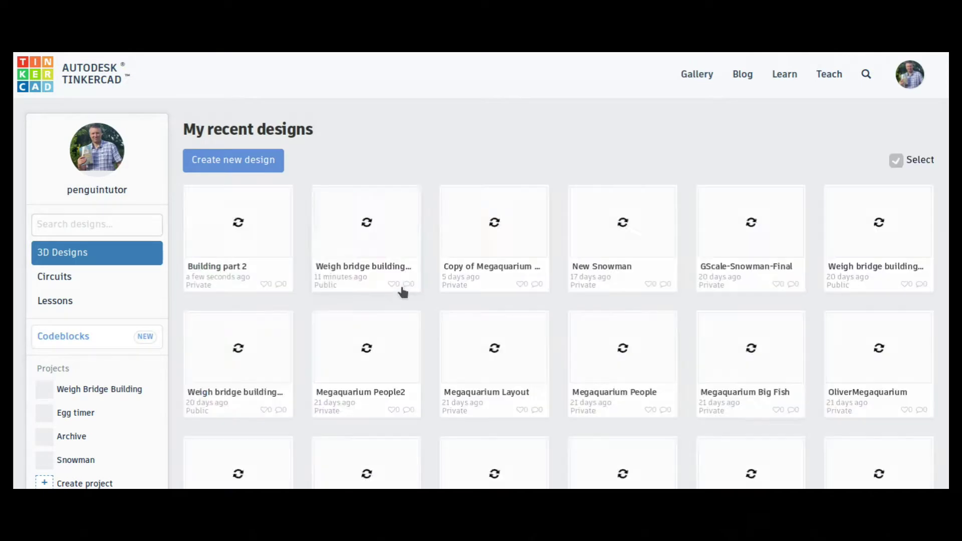
left_click_drag(266, 229, 98, 390)
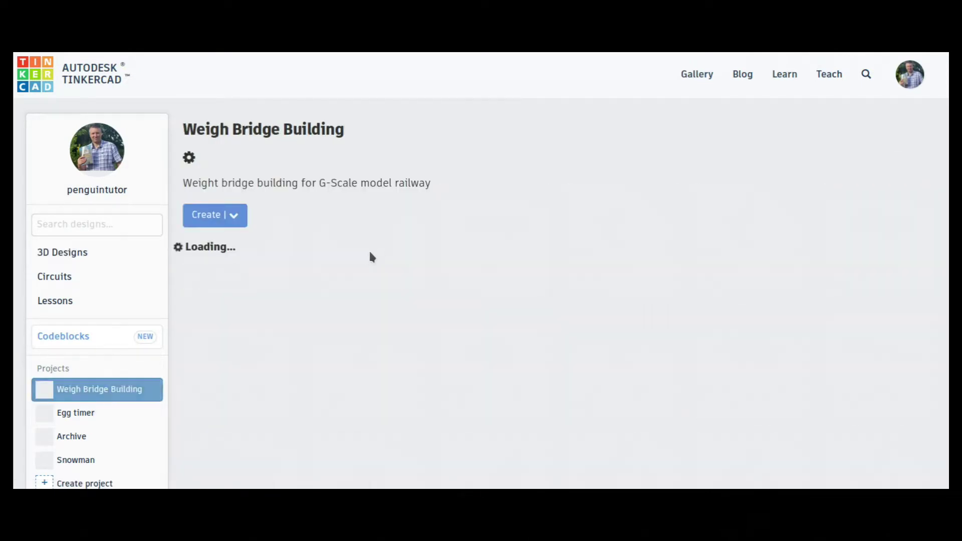
mouse_move(344, 258)
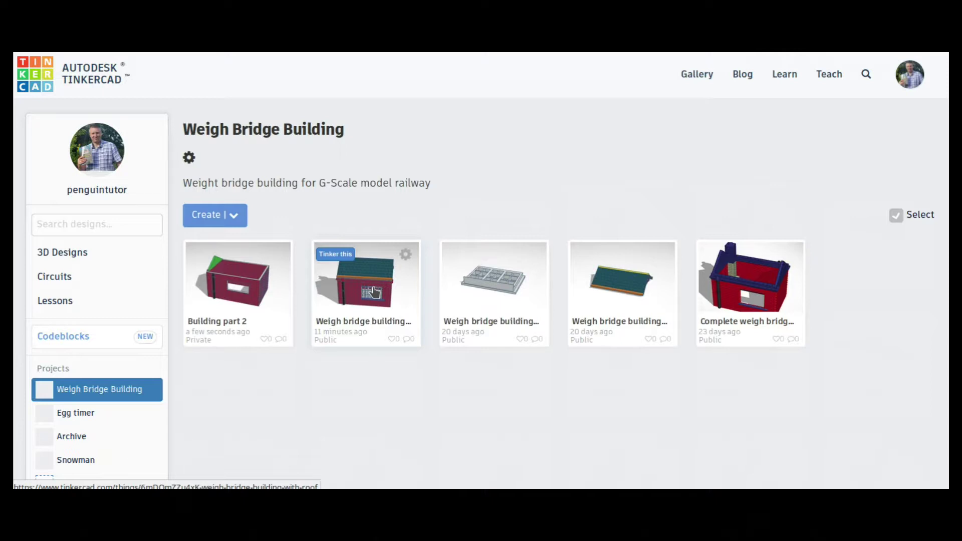
left_click(406, 257)
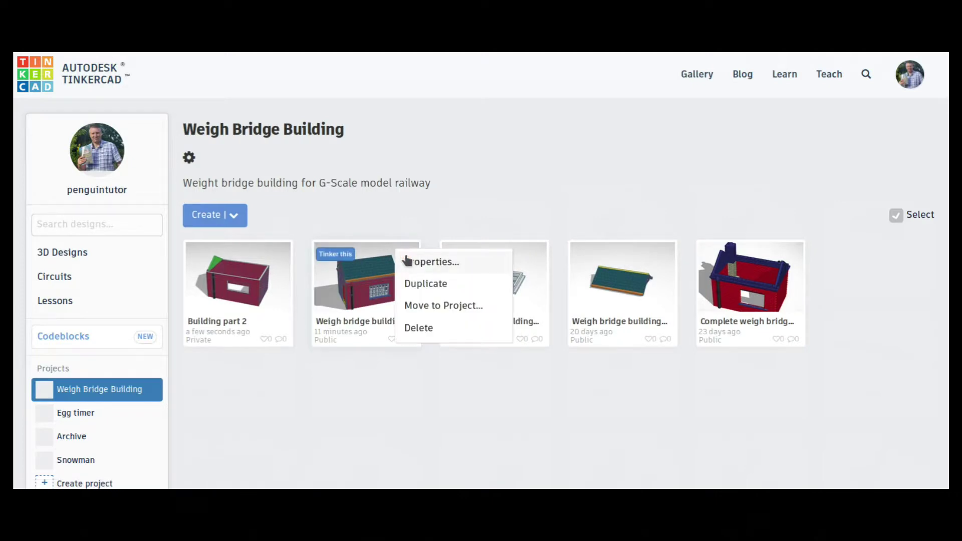
left_click(412, 286)
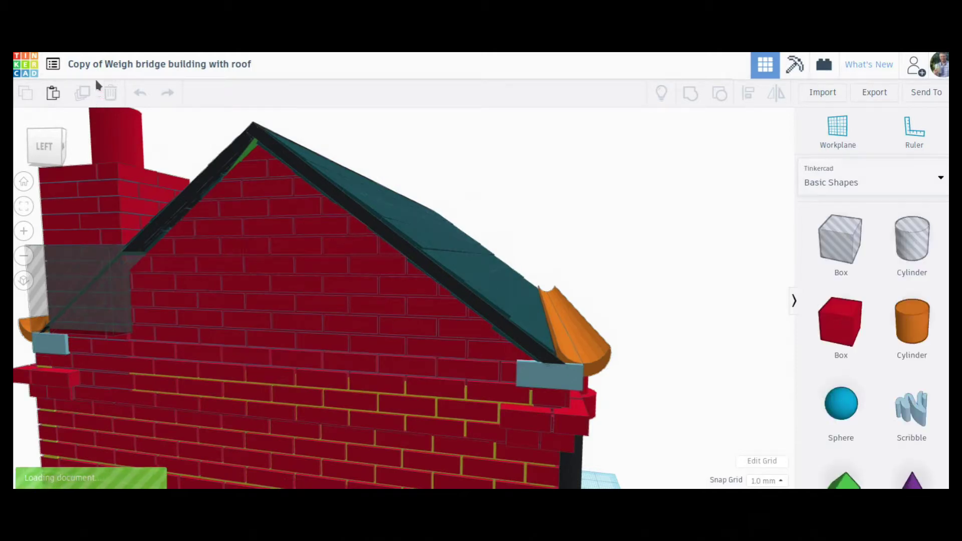
Examine the copied building's roof and front window, inspecting one of the window bars and the blue sill.
right_click_drag(574, 243, 545, 221)
right_click_drag(643, 350, 545, 390)
scroll(546, 389, "down", 5)
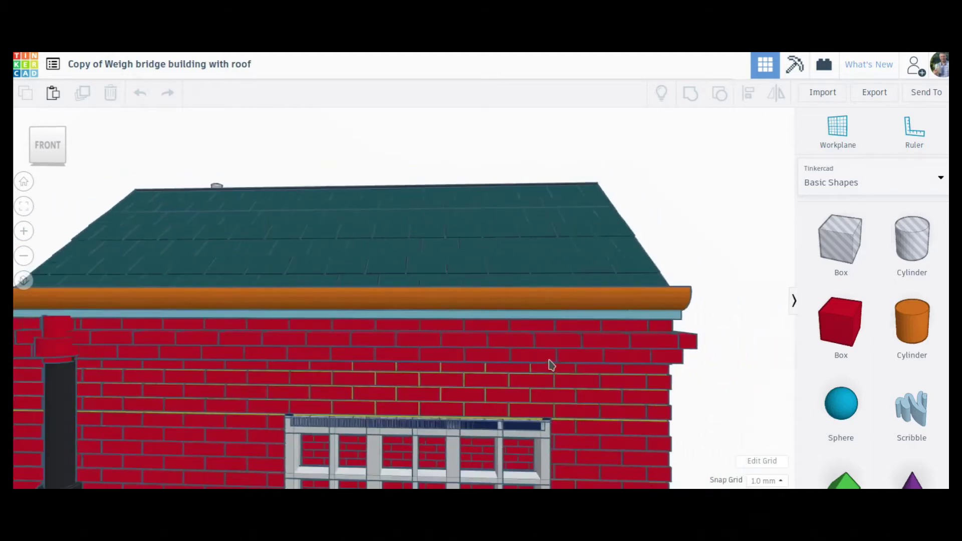
right_click_drag(547, 448, 564, 361)
scroll(515, 373, "up", 5)
scroll(515, 373, "up", 3)
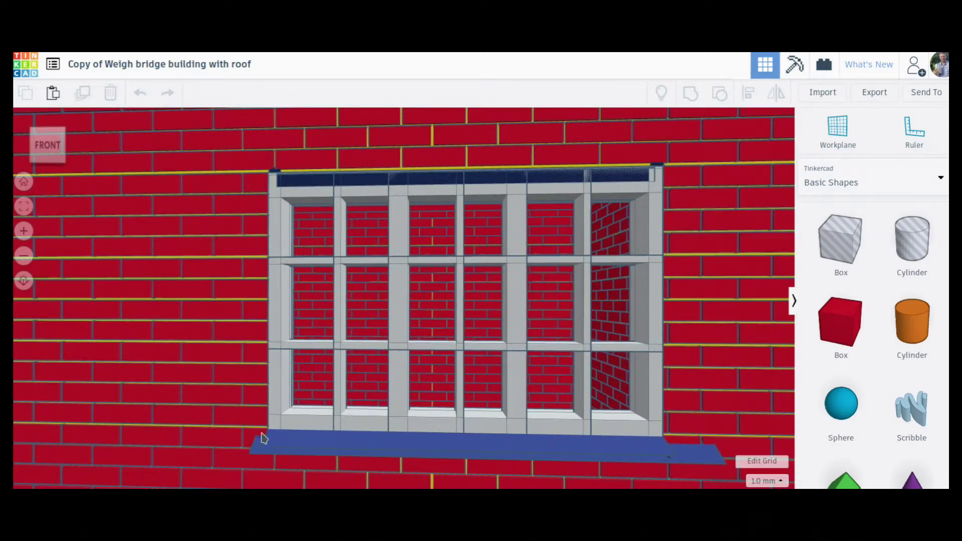
left_click(403, 426)
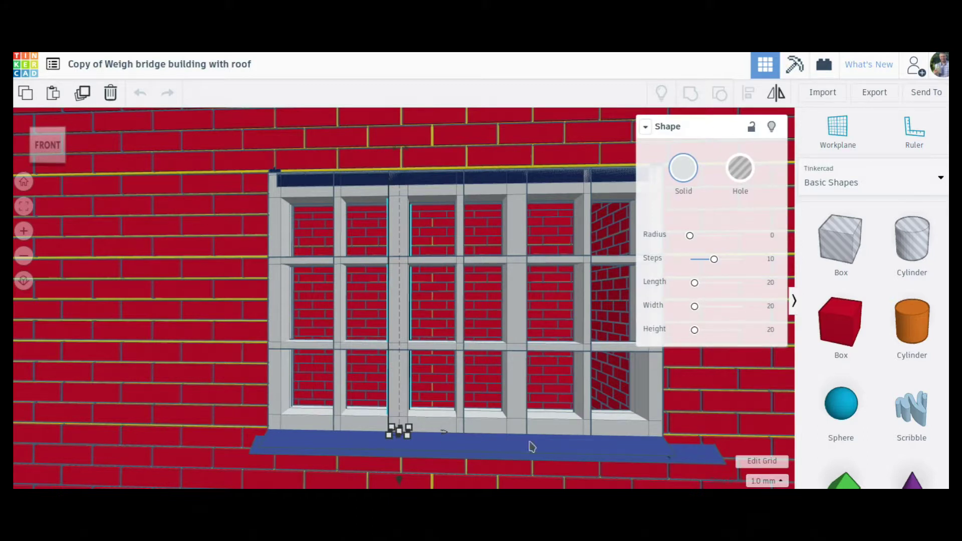
left_click(414, 449)
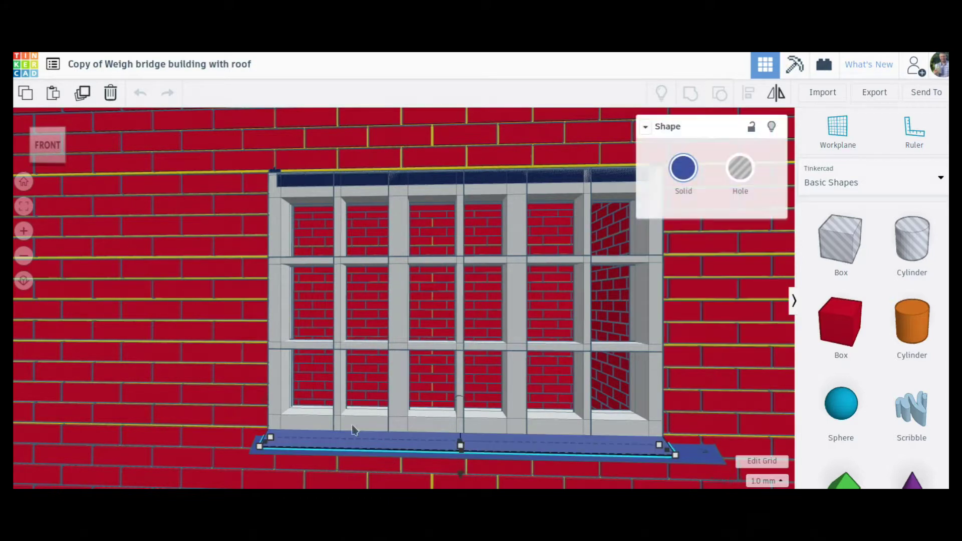
Place a red box on the floor inside the copied building, near the window wall.
right_click_drag(349, 306, 651, 411)
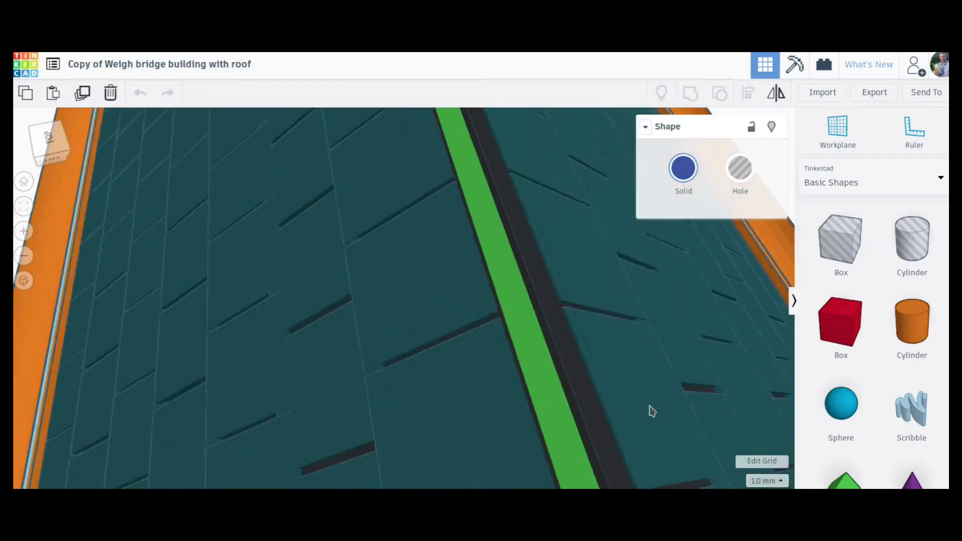
scroll(655, 380, "up", 5)
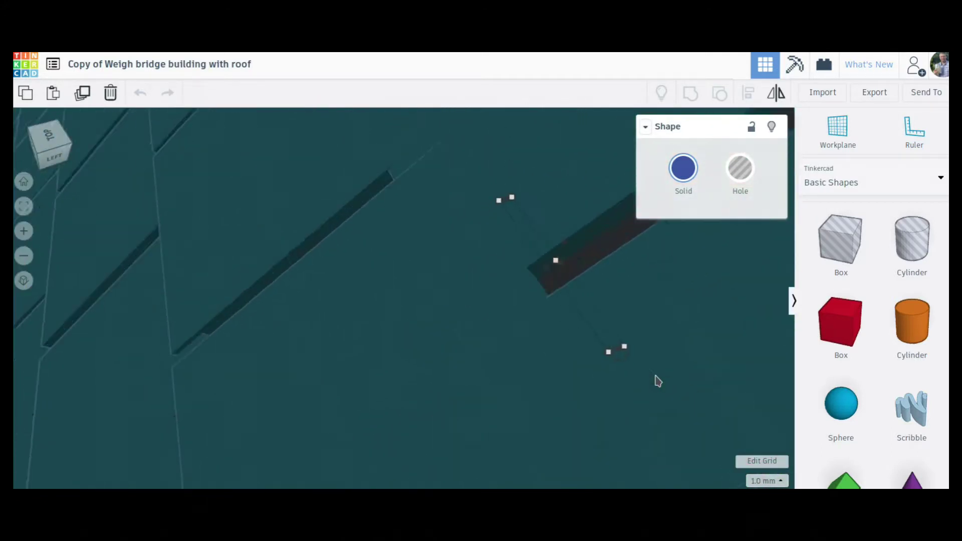
scroll(655, 381, "up", 6)
scroll(471, 264, "up", 2)
right_click_drag(472, 266, 555, 225)
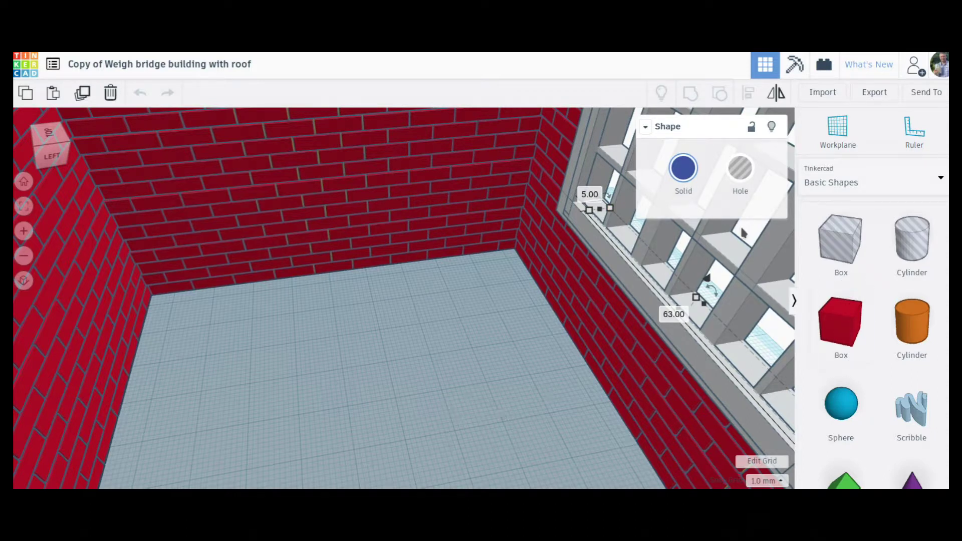
left_click(834, 327)
left_click(453, 390)
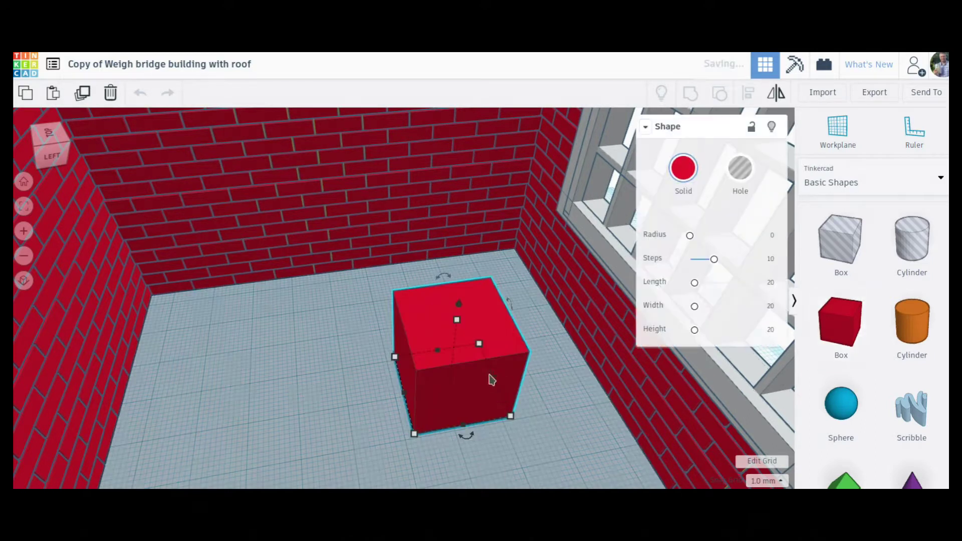
Shrink the red box on the floor to a thin bar about 3 mm high beside the window wall, and delete it.
left_click_drag(491, 383, 421, 386)
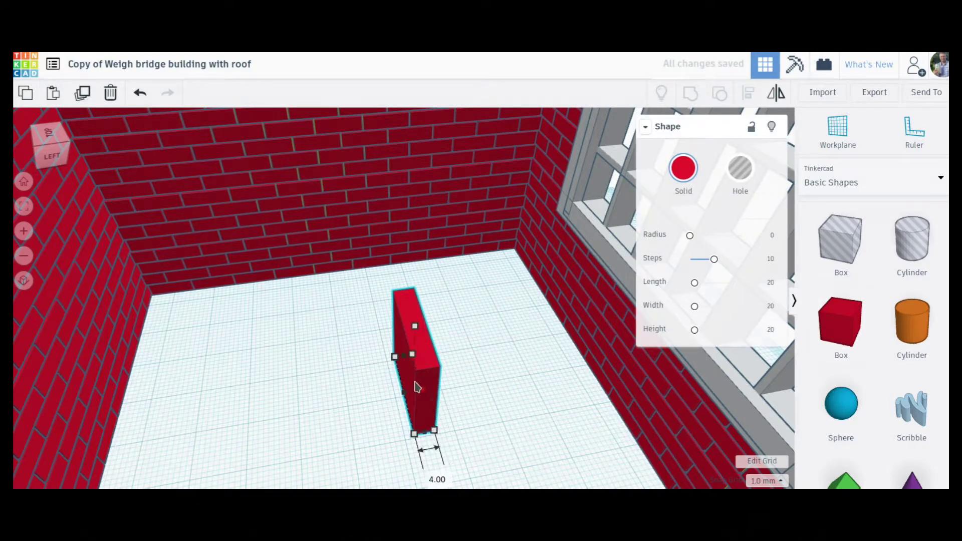
left_click_drag(415, 325, 415, 386)
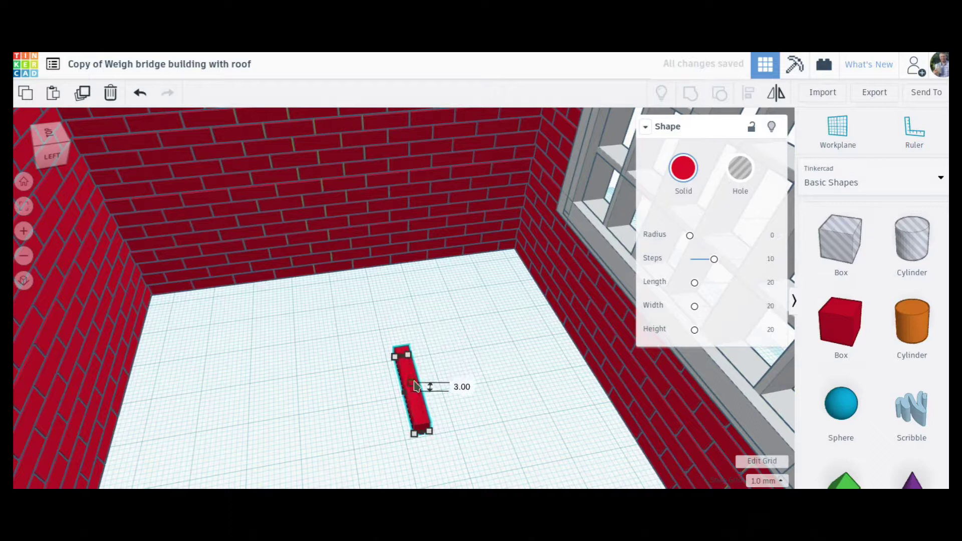
left_click_drag(430, 432, 453, 488)
right_click_drag(516, 404, 571, 361)
left_click_drag(364, 485, 506, 427)
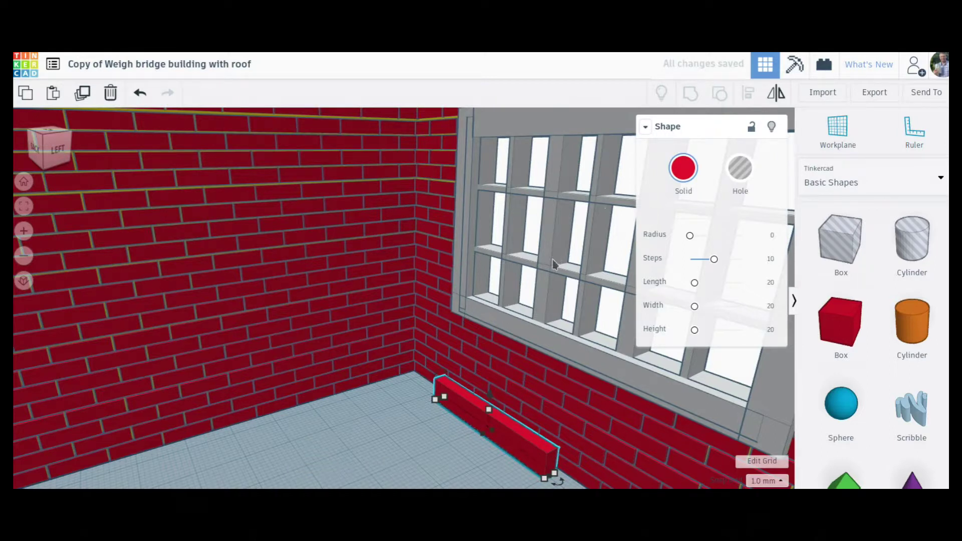
left_click_drag(511, 439, 470, 453)
key("Delete")
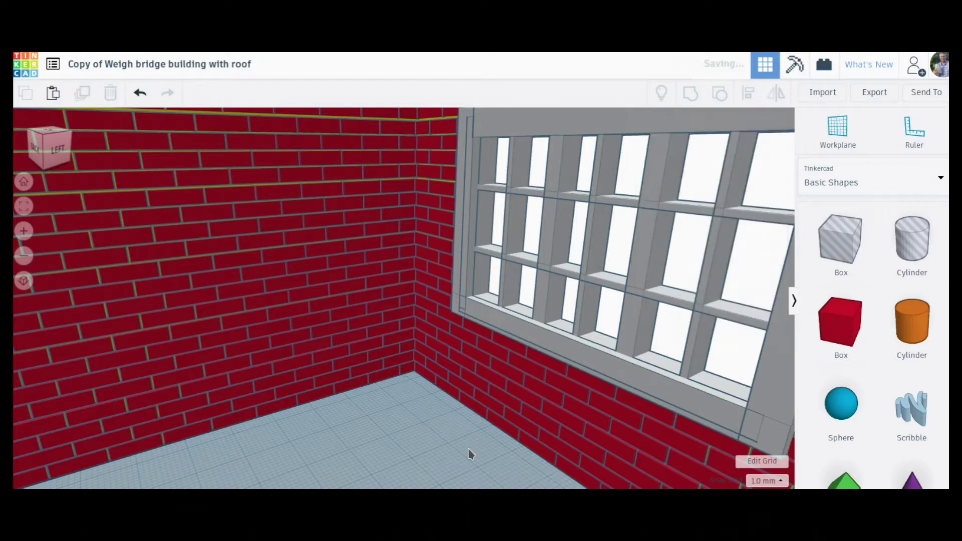
Examine the interior brick walls and window, the end wall with the doorway, and the front window from outside.
right_click_drag(454, 424, 393, 401)
scroll(393, 403, "down", 3)
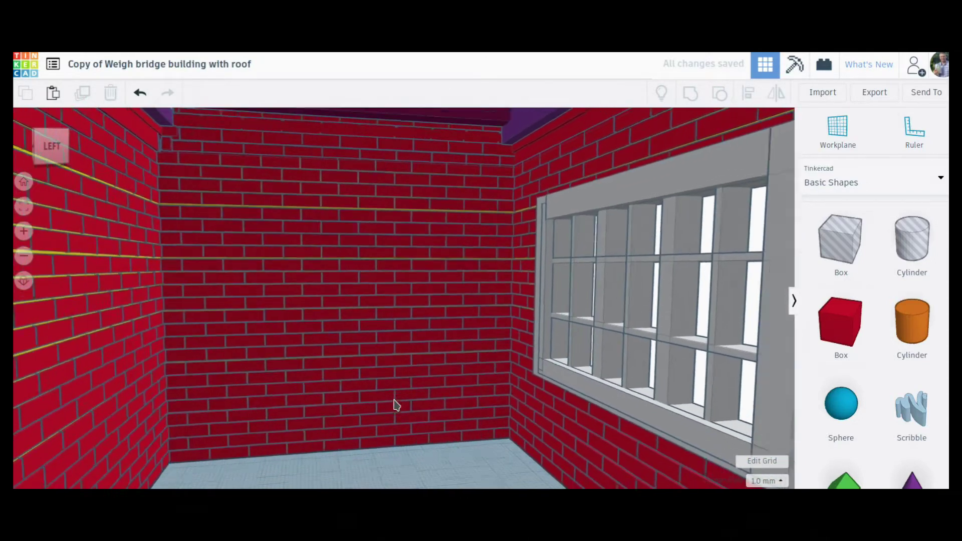
scroll(489, 373, "up", 10)
scroll(469, 379, "down", 10)
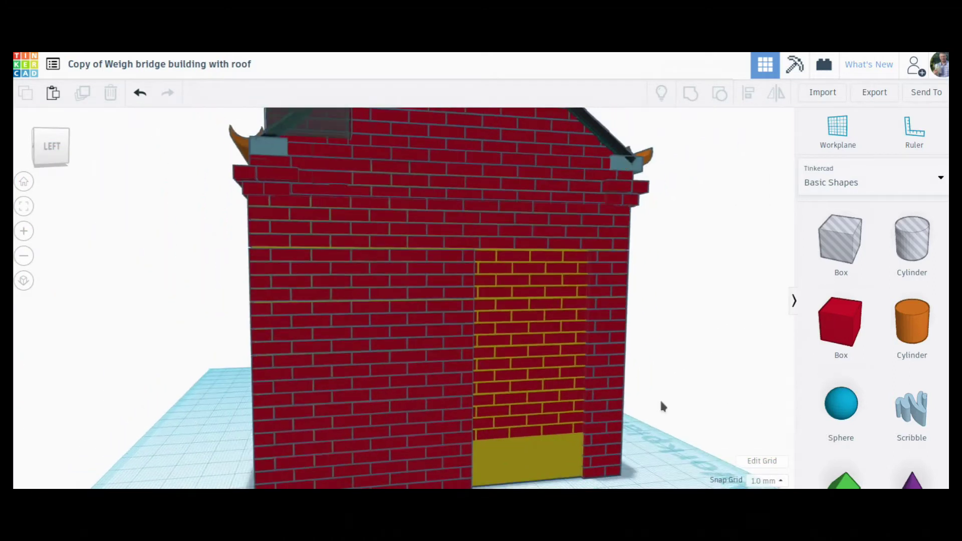
right_click_drag(661, 406, 322, 229)
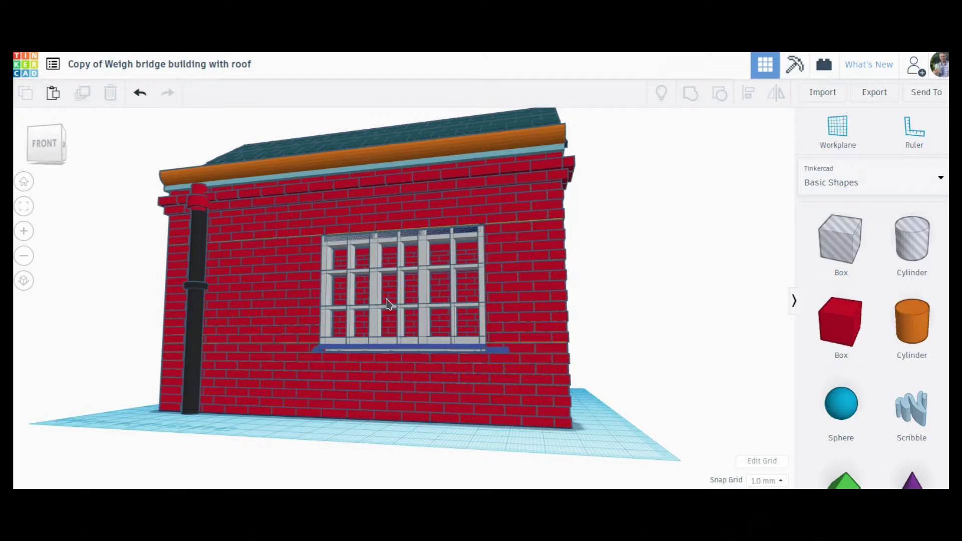
right_click_drag(545, 290, 255, 192)
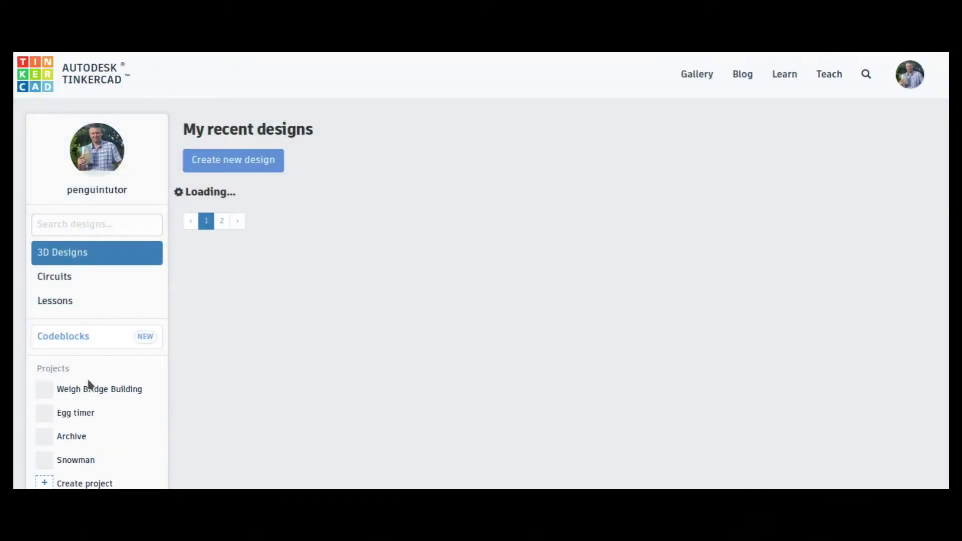
Open the Weigh Bridge Building project and view the details of the "Weigh bridge building window frame" design, then close them.
left_click(88, 394)
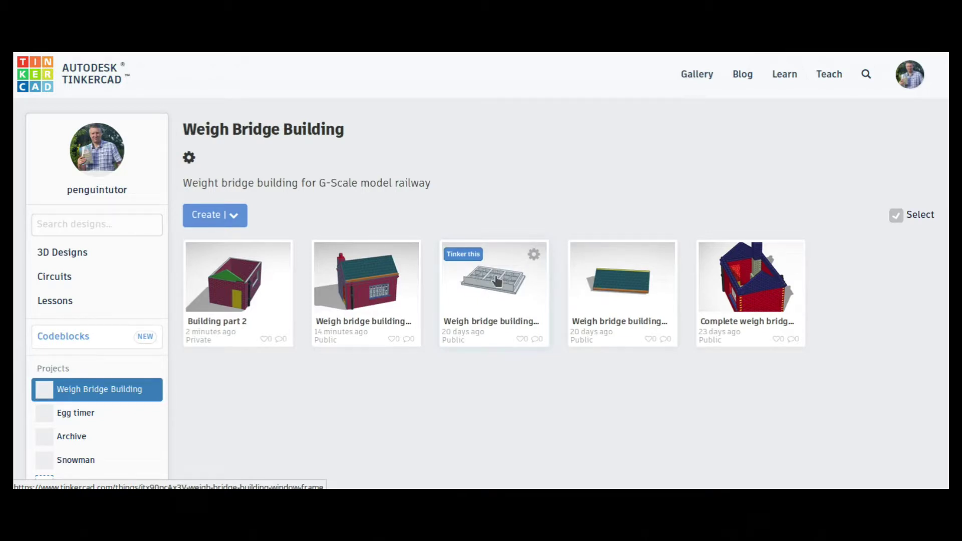
left_click(482, 327)
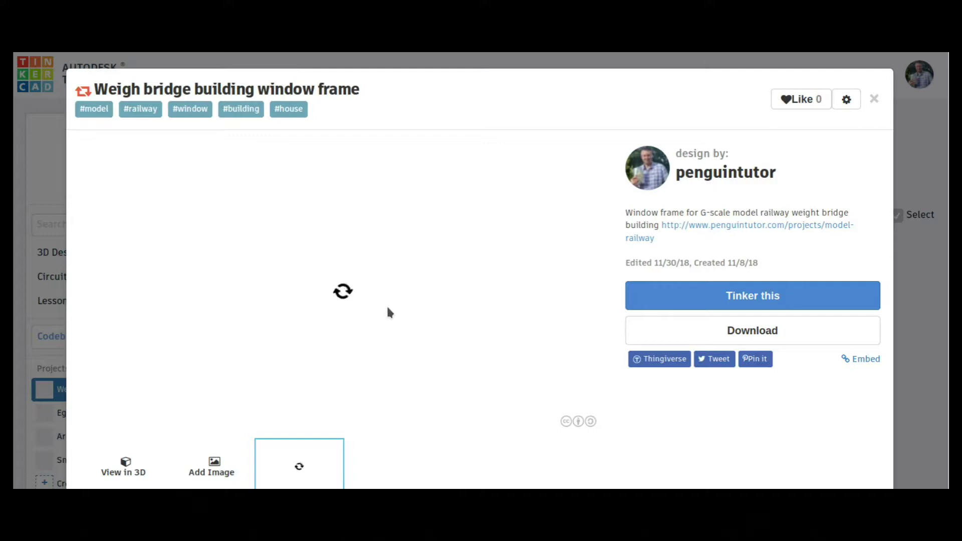
left_click(875, 99)
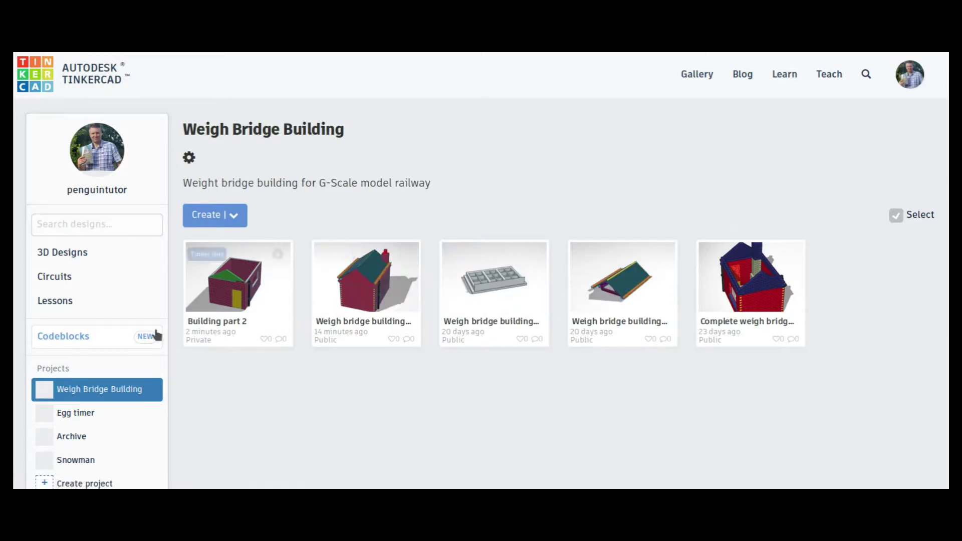
Return to the list of 3D designs and reopen "Copy of Weigh bridge building with roof" for editing, viewing its window from inside.
left_click(55, 253)
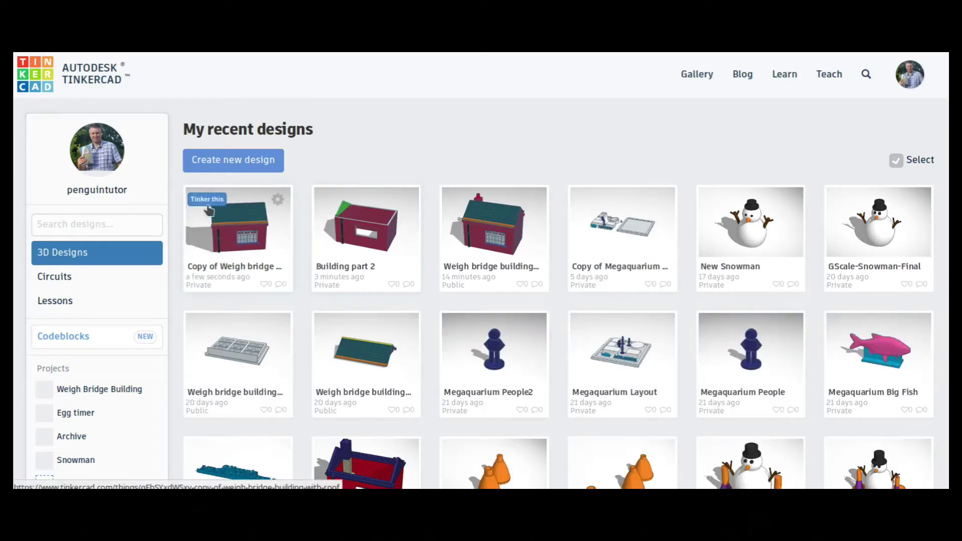
left_click(492, 209)
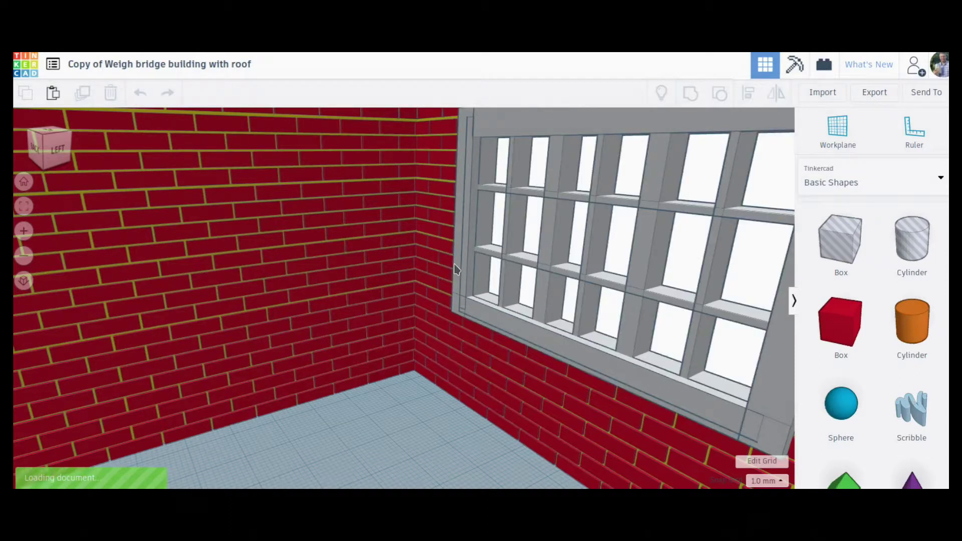
scroll(456, 269, "down", 5)
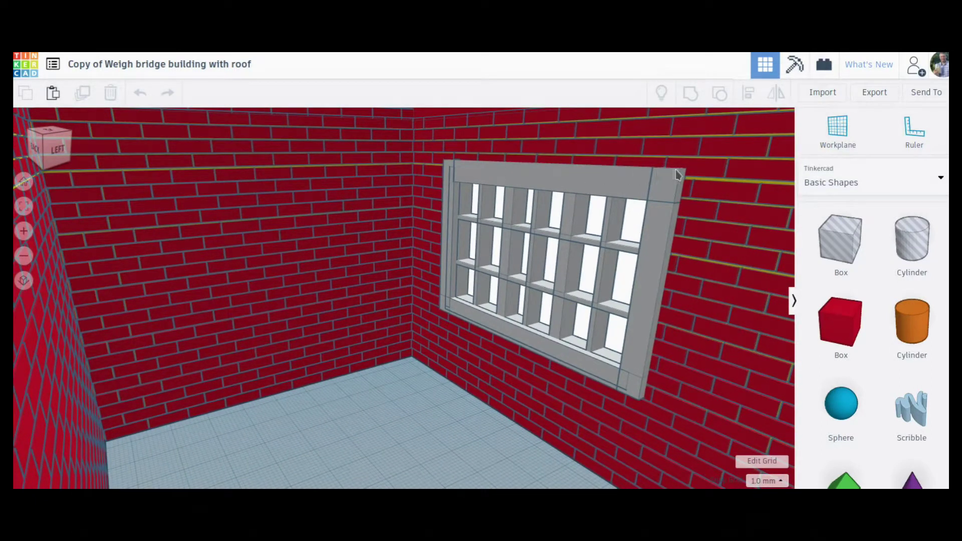
Select the window frame's near vertical end post and nudge it out of the frame's end, in front of the window bars.
left_click(665, 247)
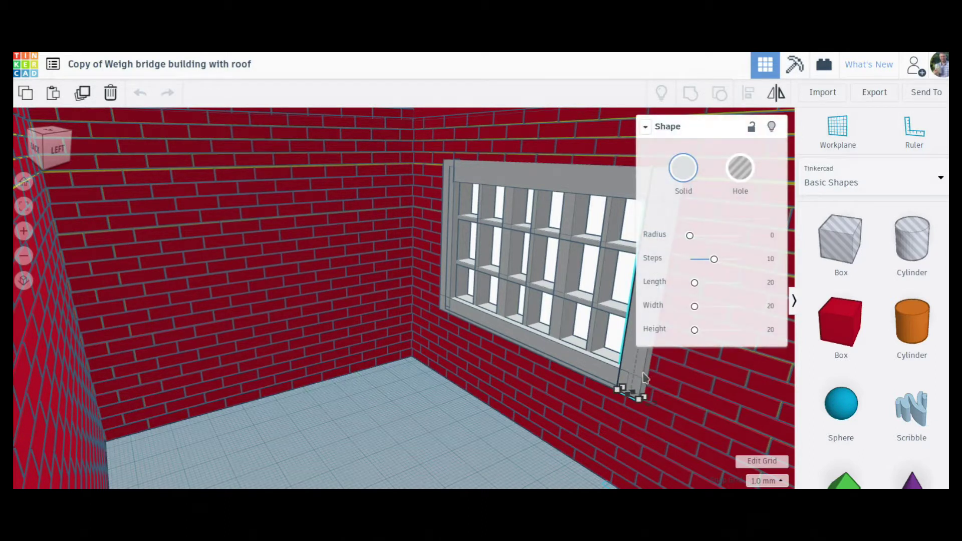
mouse_move(661, 381)
right_mouse_down()
mouse_move(641, 373)
mouse_move(651, 377)
right_mouse_up()
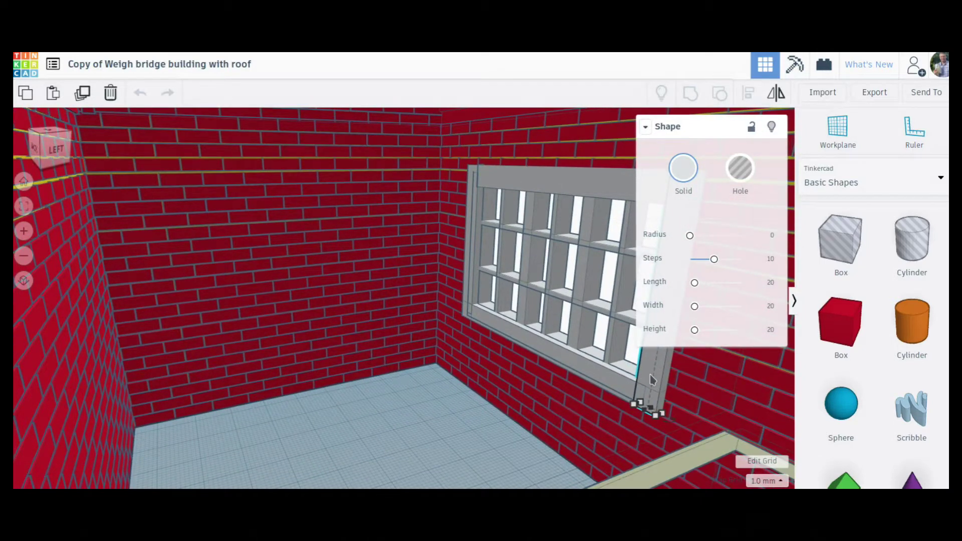
left_click(646, 127)
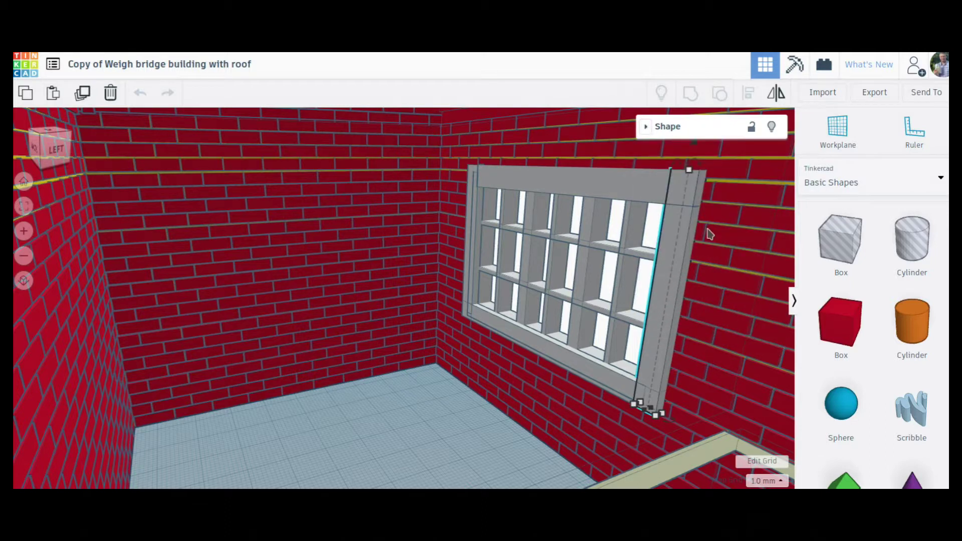
key("Left")
key("Left")
key("Left")
key("Left")
key("Left")
key("Left")
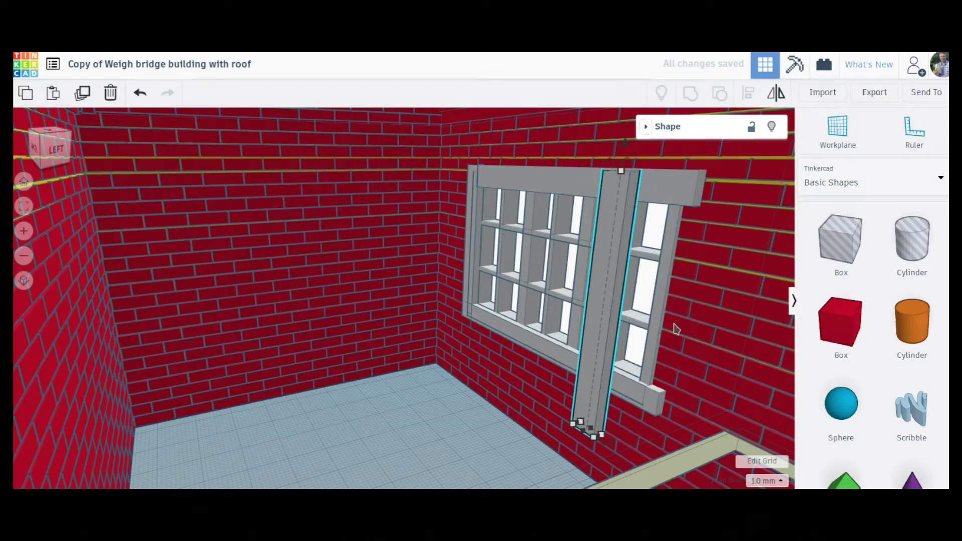
Nudge the vertical post back to its original place at the near end of the window frame.
key("Right")
key("Right")
key("Right")
key("Right")
key("Right")
key("Right")
key("Right")
key("Right")
key("Right")
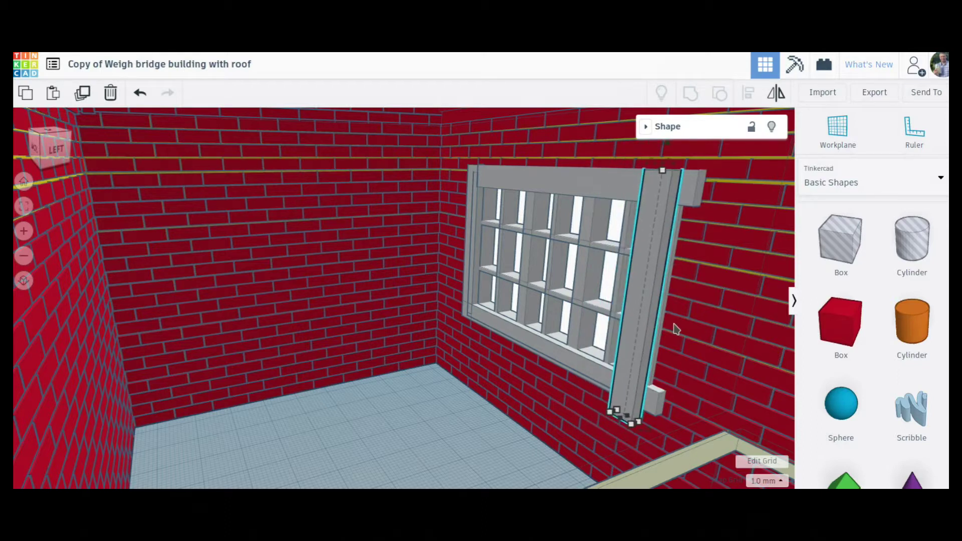
key("Right")
key("Left")
key("Left")
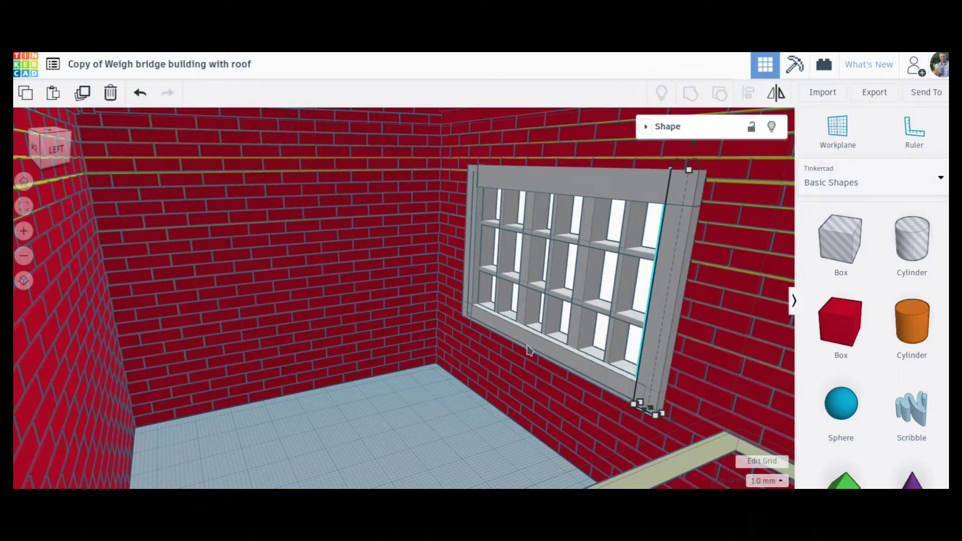
Examine the chimney with the hole cylinder in its pot, then the roof, gutter and doorway gable from several sides.
scroll(527, 350, "down", 10)
right_click_drag(475, 285, 399, 284)
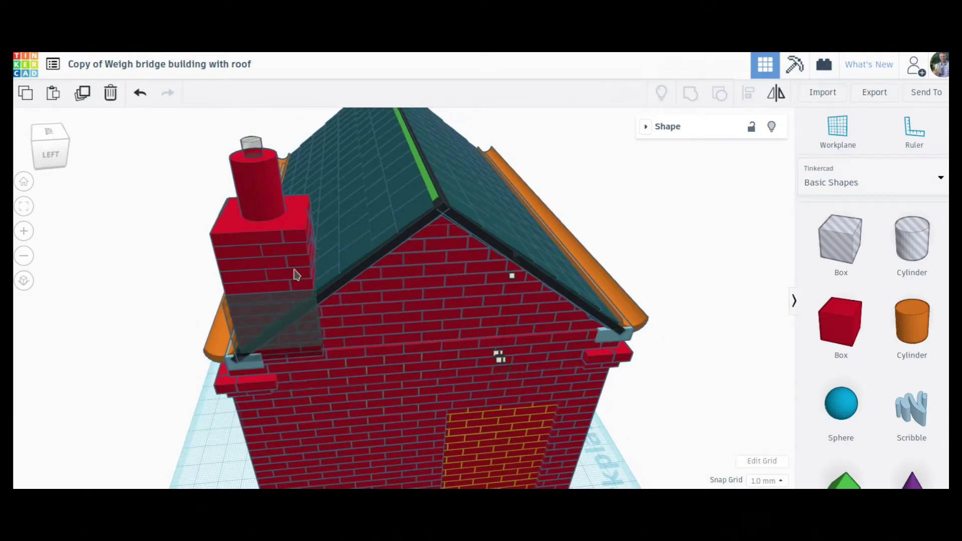
right_click_drag(407, 342, 519, 334)
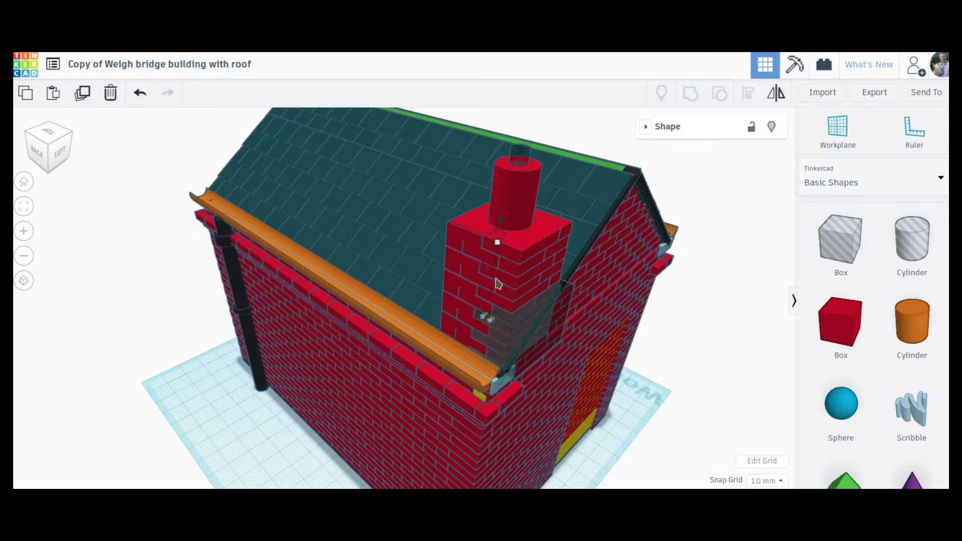
scroll(497, 243, "up", 5)
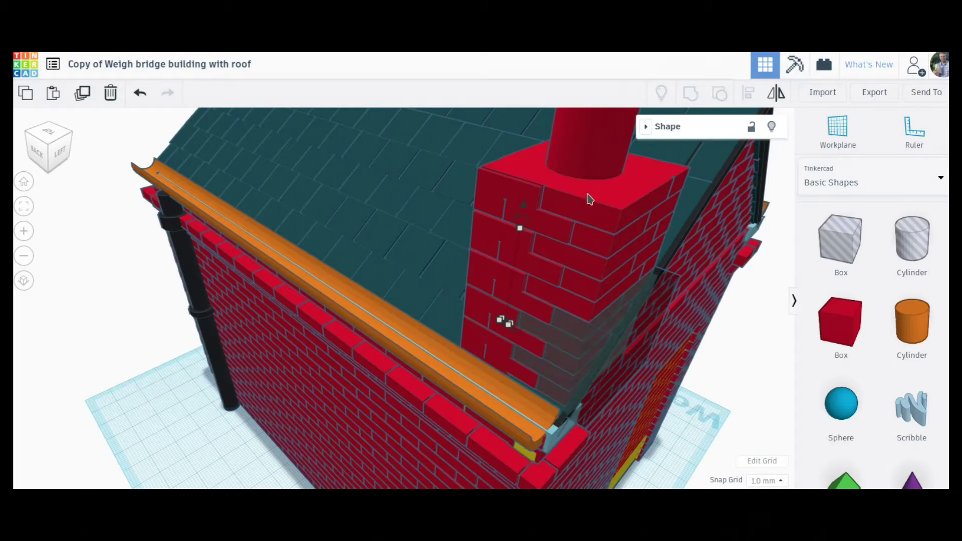
scroll(590, 199, "down", 5)
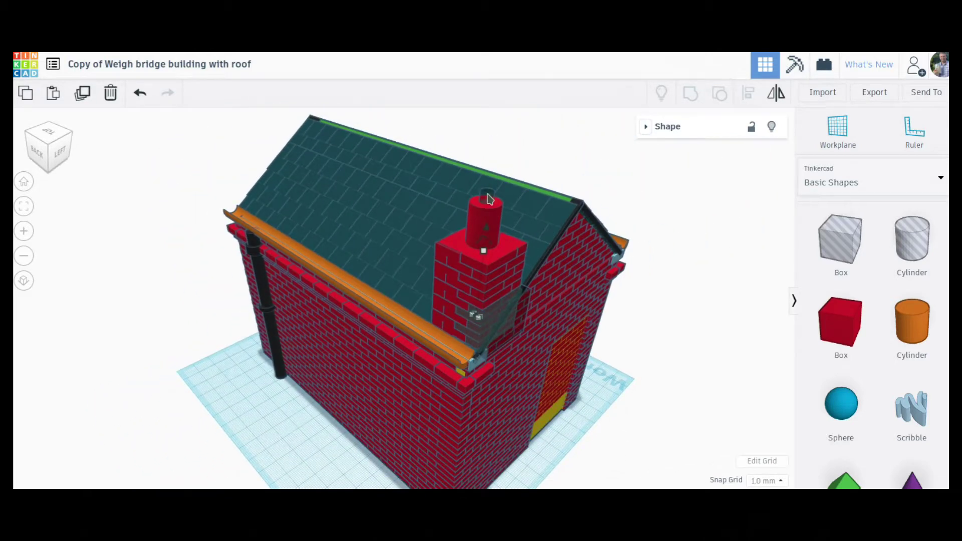
left_click(488, 196)
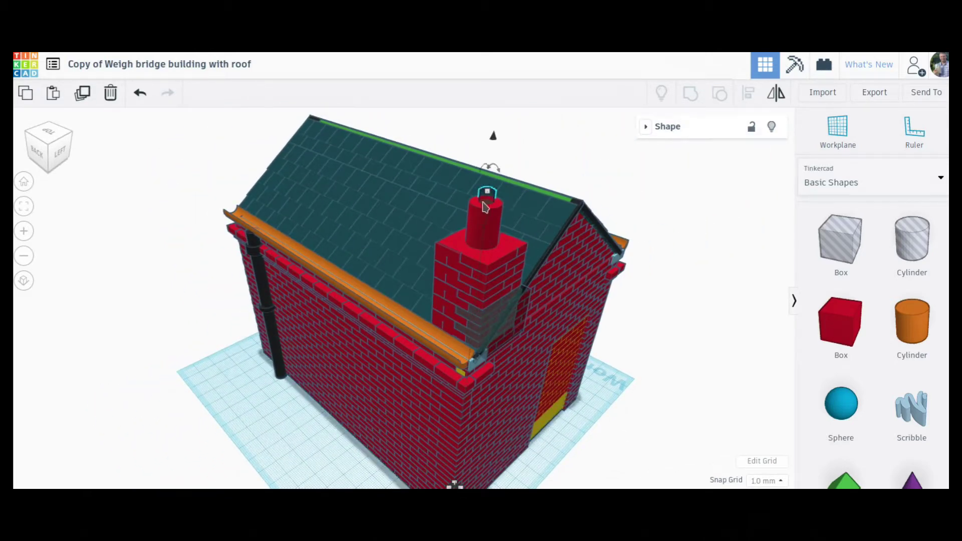
mouse_move(489, 195)
scroll(490, 254, "up", 3)
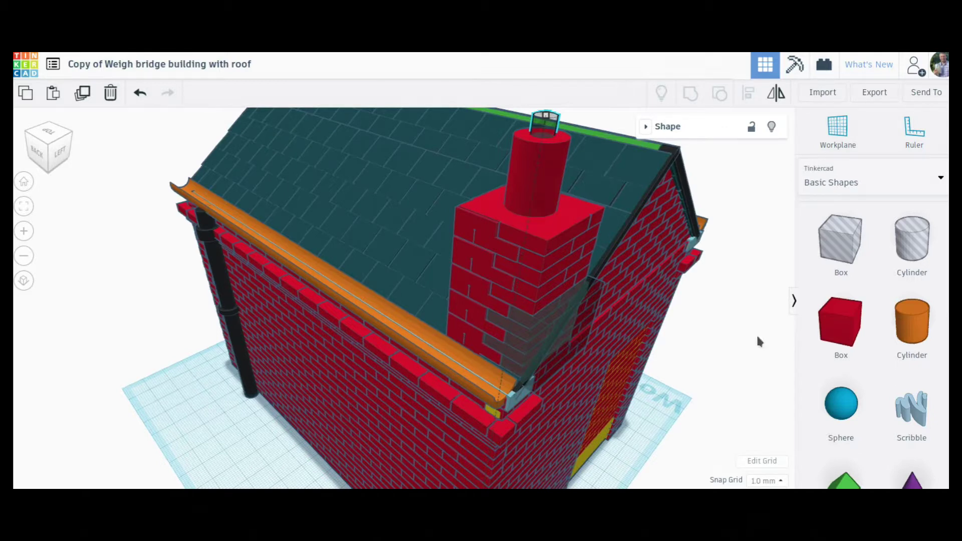
right_click_drag(700, 360, 489, 355)
scroll(635, 331, "down", 3)
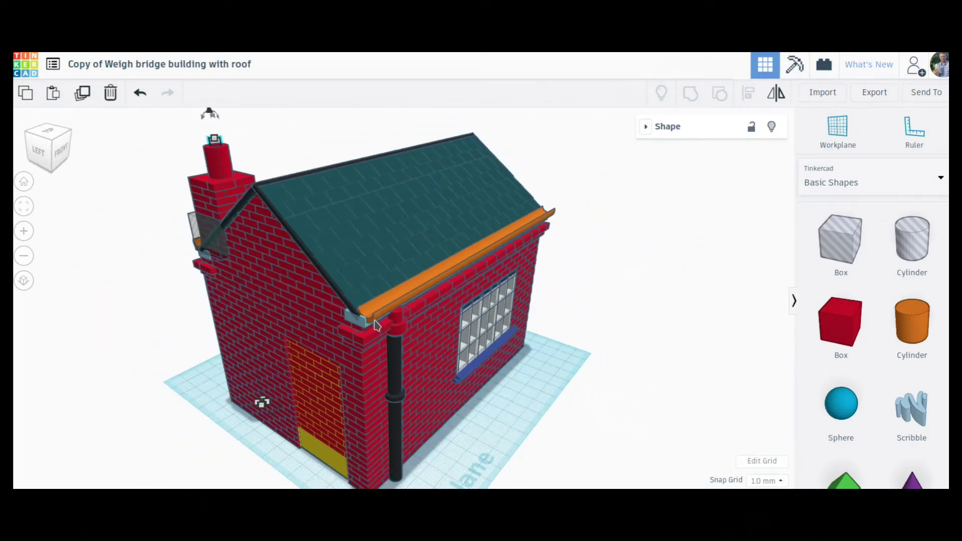
scroll(542, 268, "down", 3)
right_click_drag(344, 262, 367, 262)
scroll(369, 268, "up", 5)
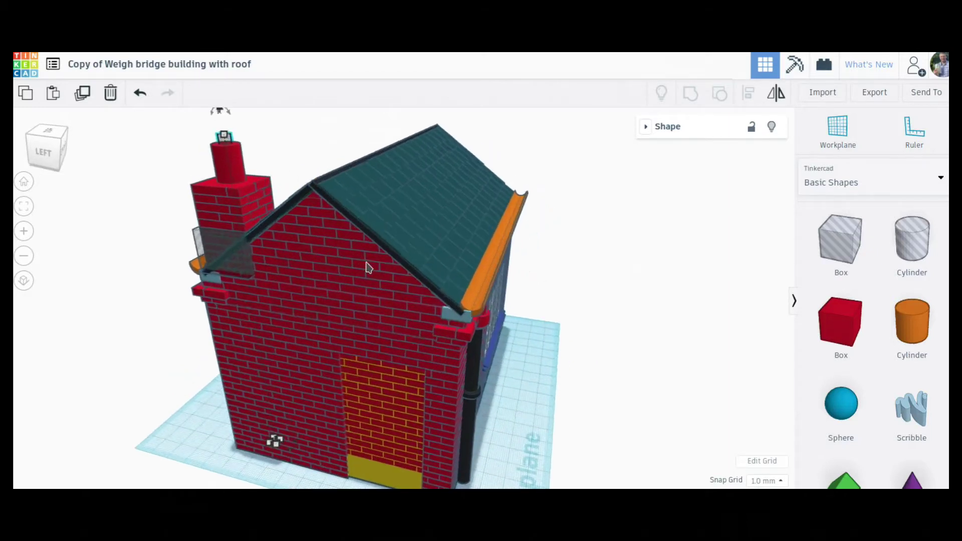
Select the window-side roof panel to inspect it, and place a red box beside the building on that side.
left_click(409, 248)
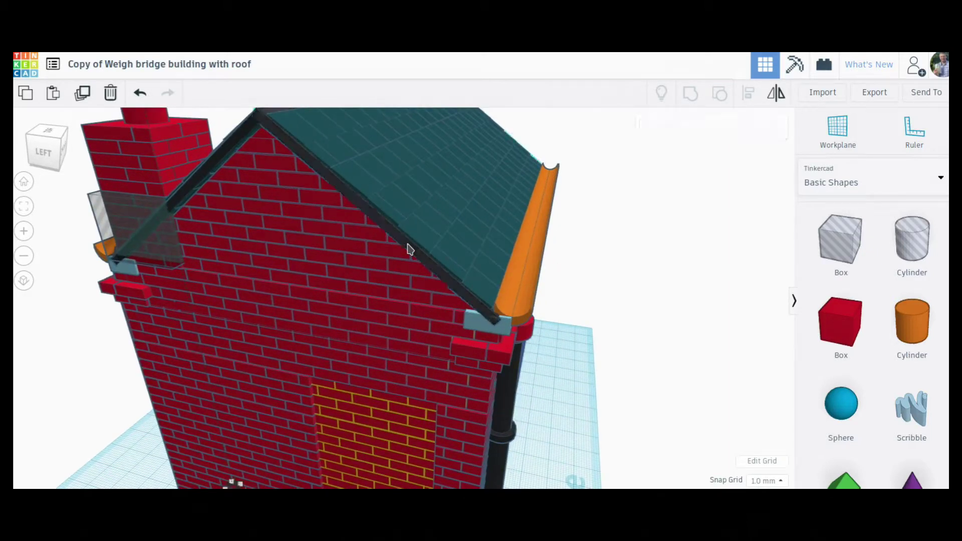
right_click_drag(602, 275, 745, 268)
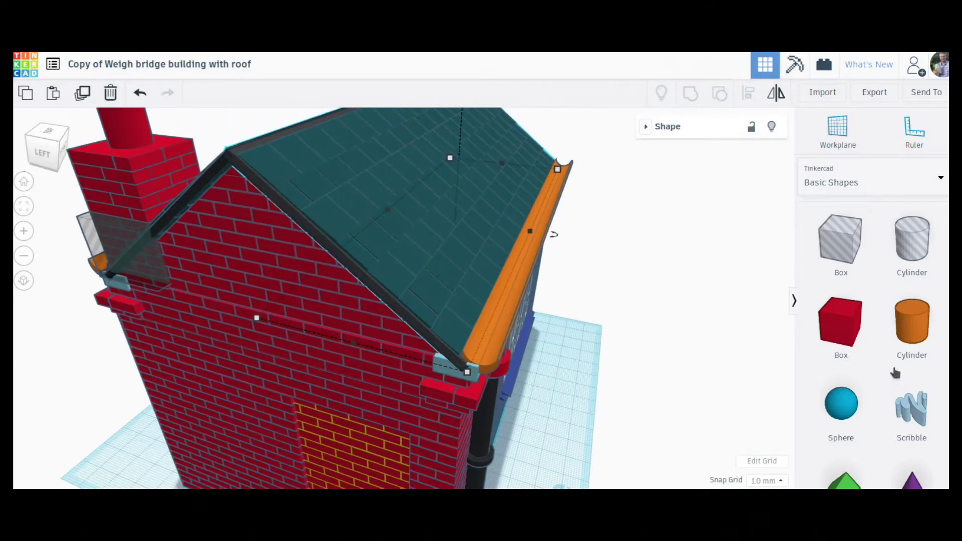
left_click_drag(854, 332, 666, 355)
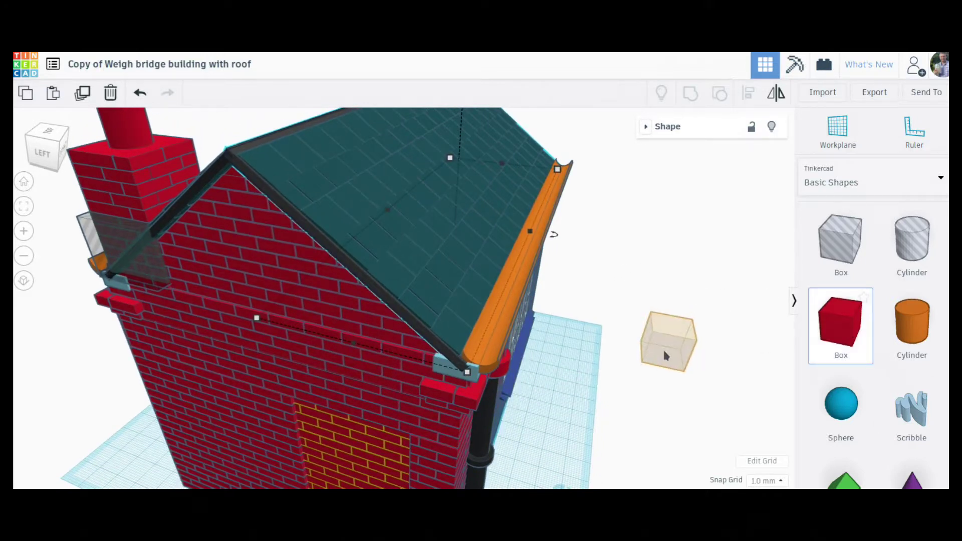
left_click_drag(664, 293, 659, 275)
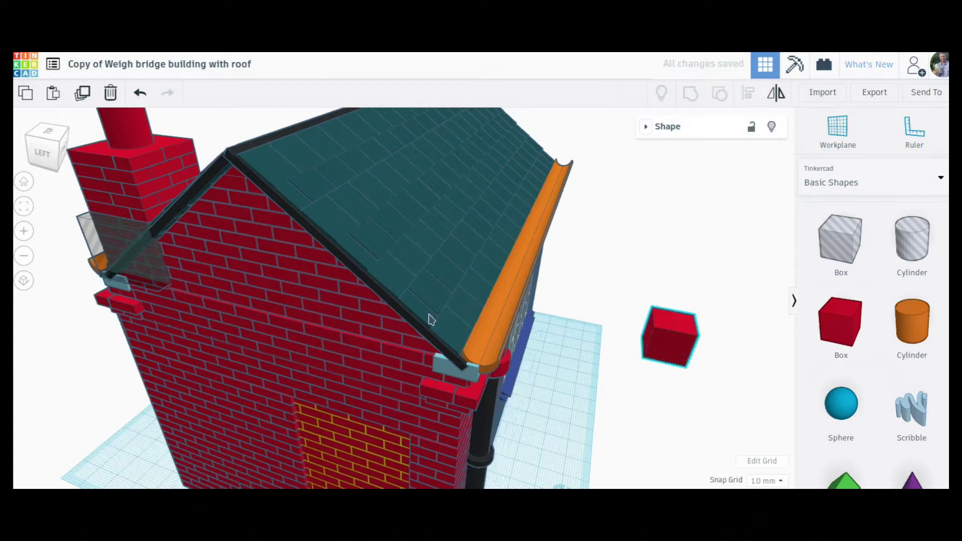
Delete the slate tiles and the black panel beneath them from the window-side roof slope.
left_click(435, 345)
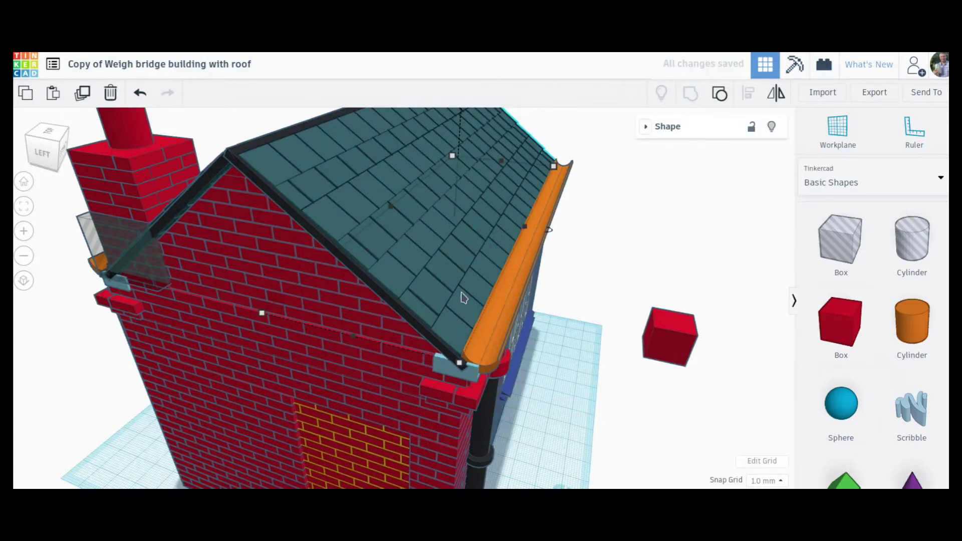
key("ctrl+g")
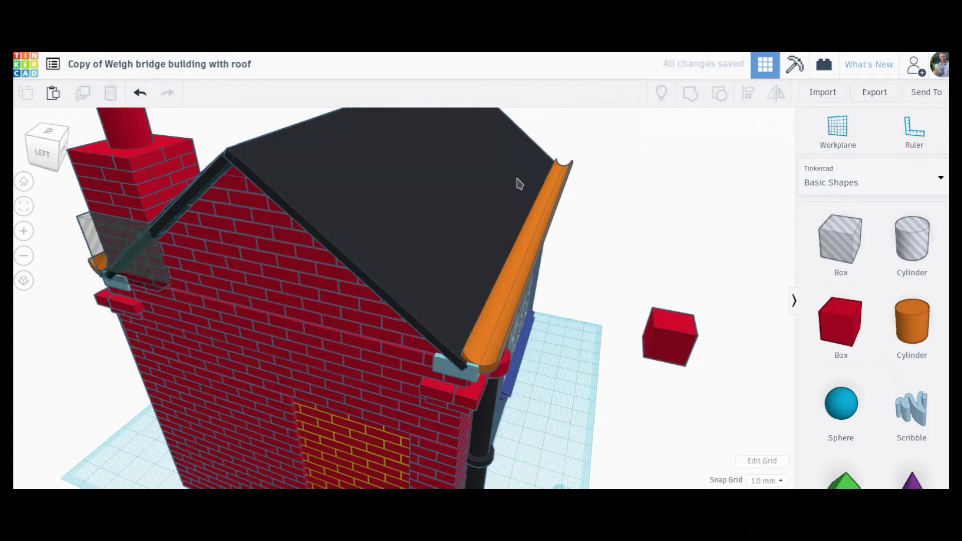
key("Delete")
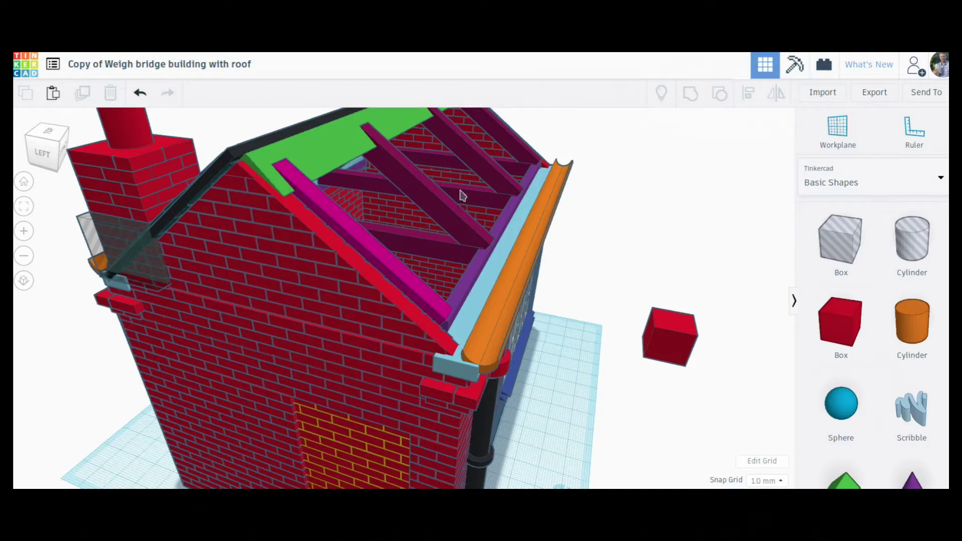
Reshape the red box beside the building into a wide flat plate 2 mm thick and about 191 mm long.
left_click(674, 351)
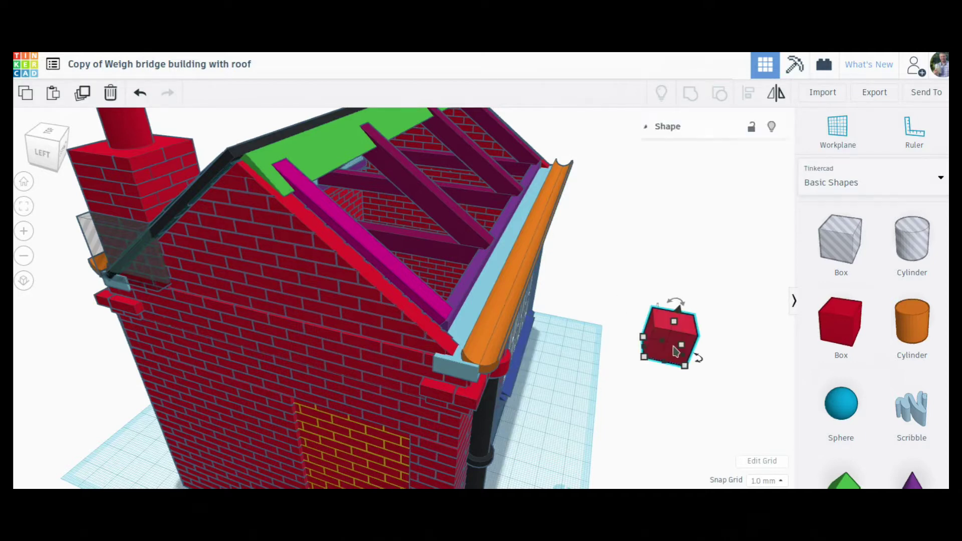
right_click_drag(567, 231, 699, 356)
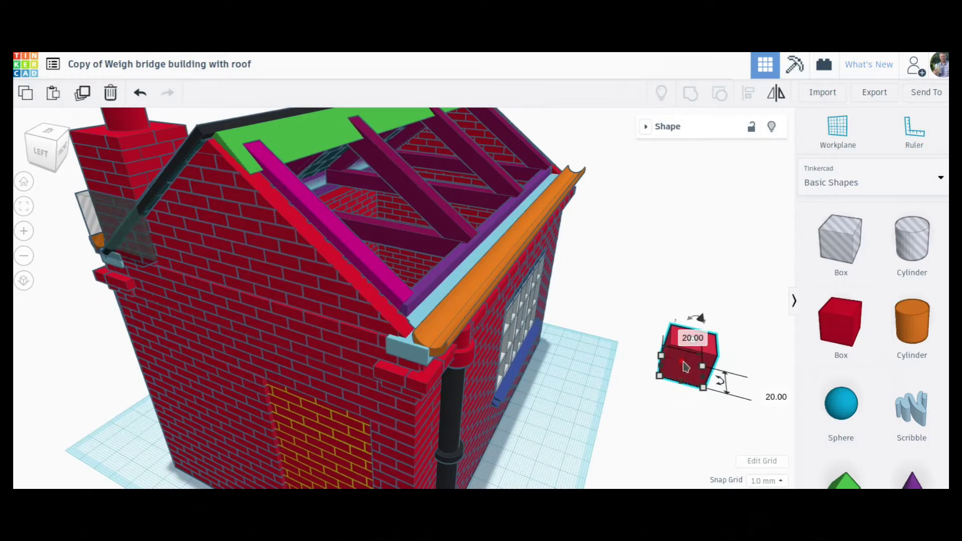
left_click_drag(686, 367, 678, 452)
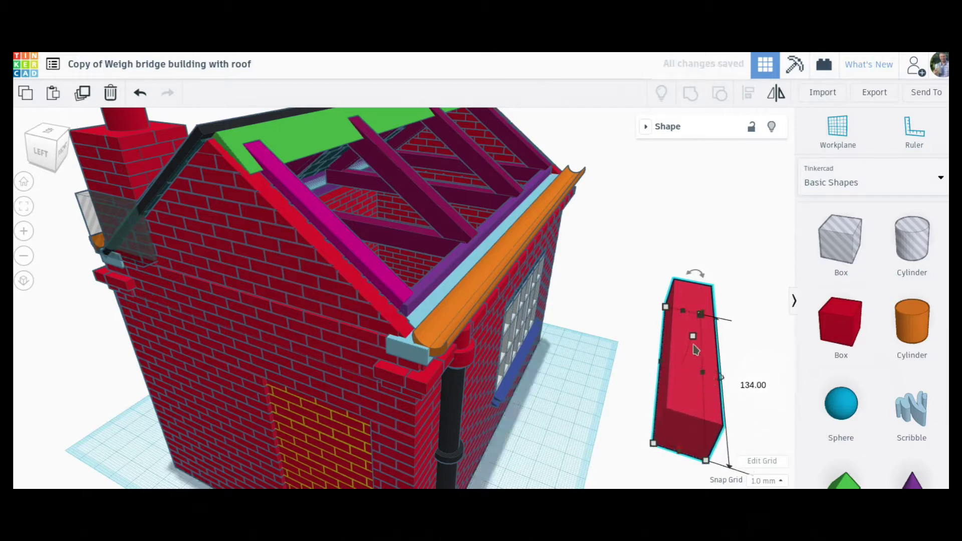
left_click_drag(694, 354, 687, 366)
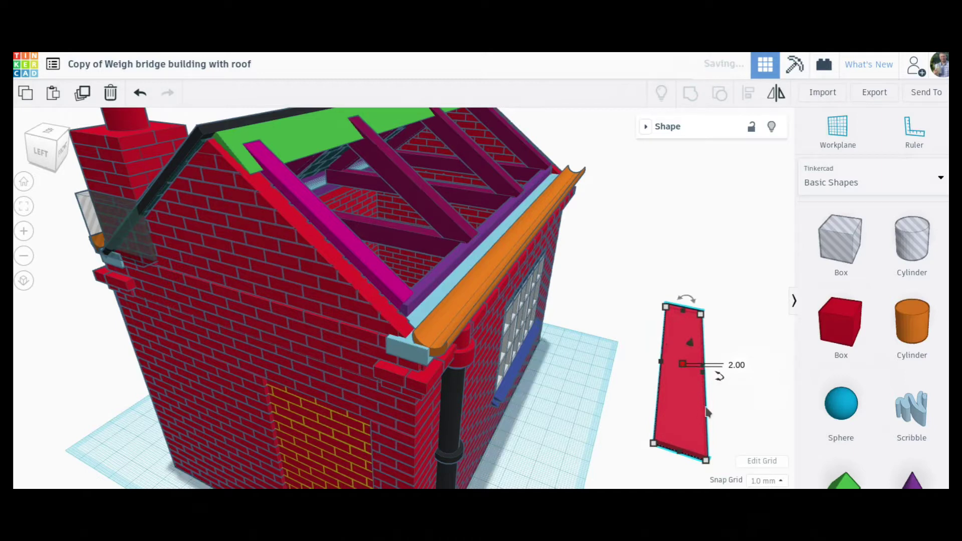
right_click_drag(727, 415, 728, 359)
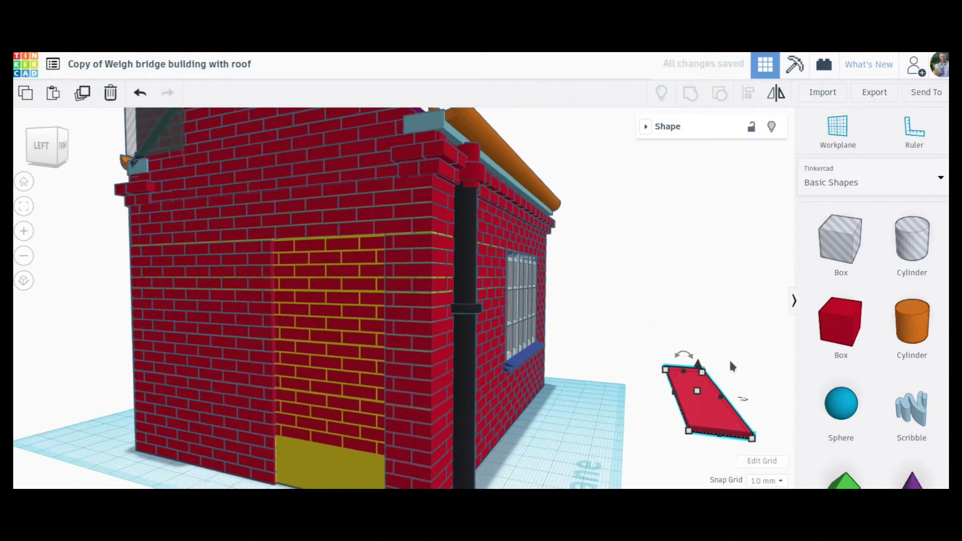
left_click_drag(680, 401, 662, 487)
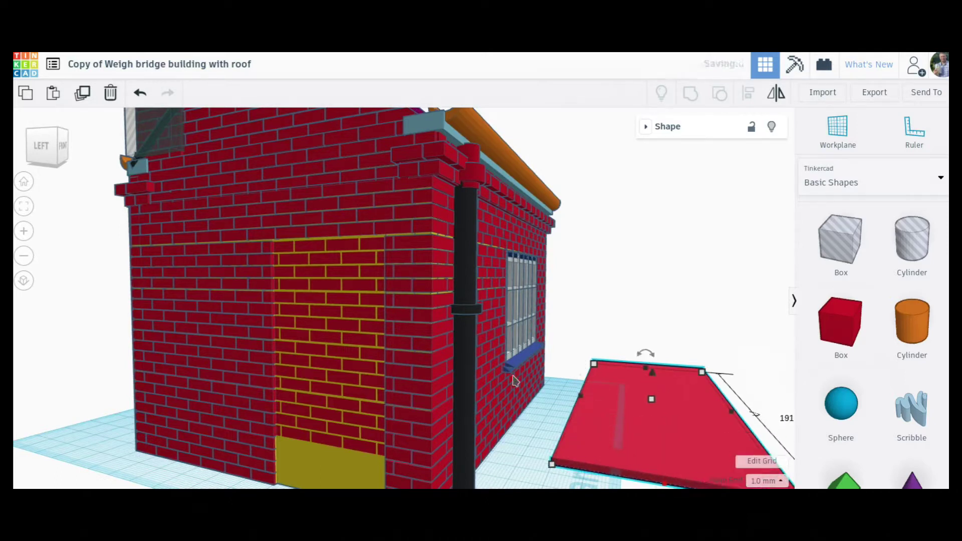
Tilt the red plate 22.5° and move it up over the exposed rafters on the window side.
mouse_move(646, 353)
left_mouse_down()
mouse_move(672, 347)
mouse_move(663, 349)
left_mouse_up()
scroll(742, 385, "down", 5)
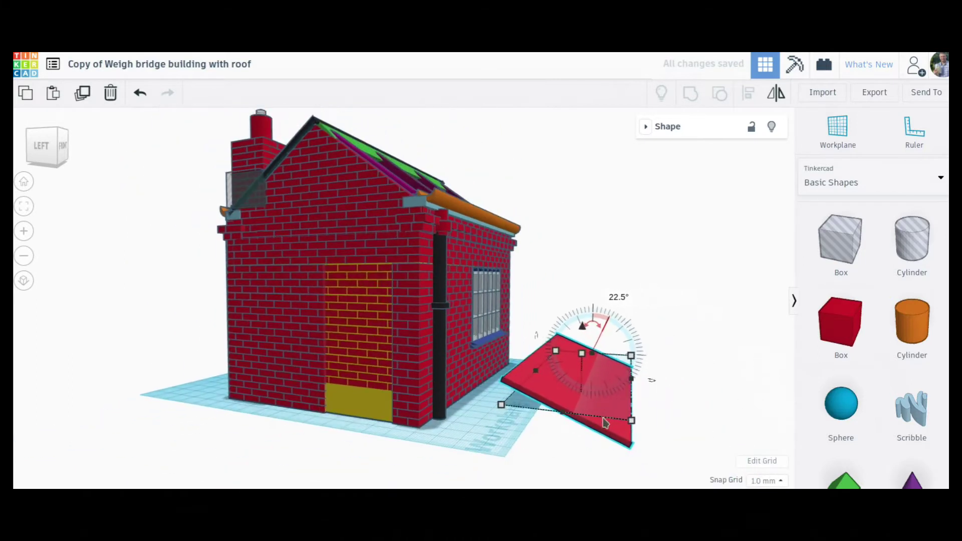
left_click_drag(418, 242, 466, 419)
left_click_drag(473, 327, 475, 150)
right_click_drag(470, 285, 571, 298)
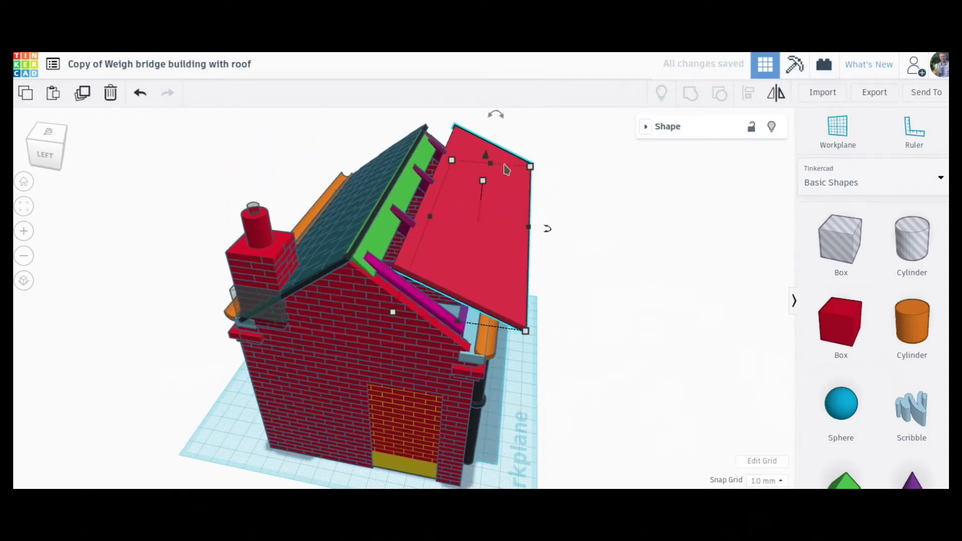
Refine the plate's tilt to suit the roof pitch, ending with a -9° rotation, and lower it by 4.65 mm.
left_click_drag(497, 115, 509, 124)
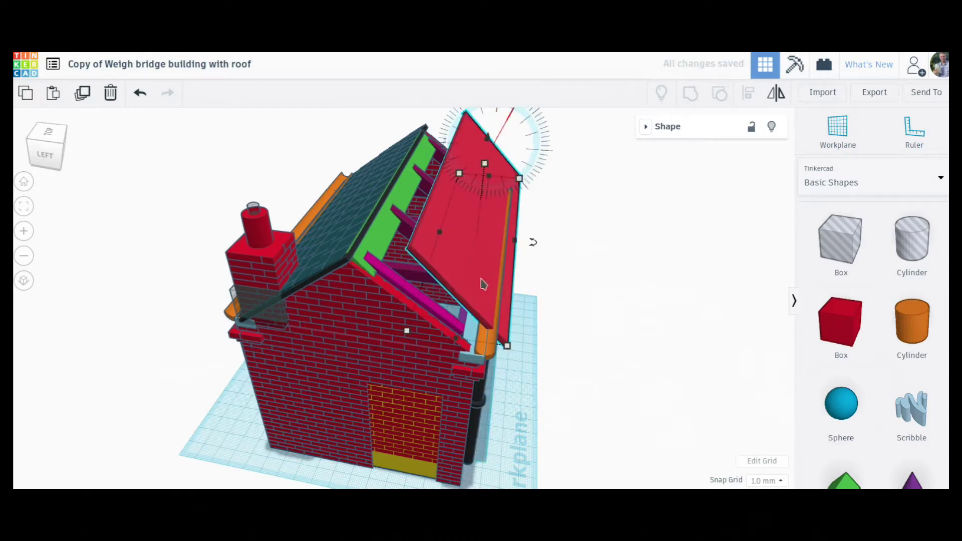
scroll(518, 269, "up", 3)
scroll(546, 323, "down", 3)
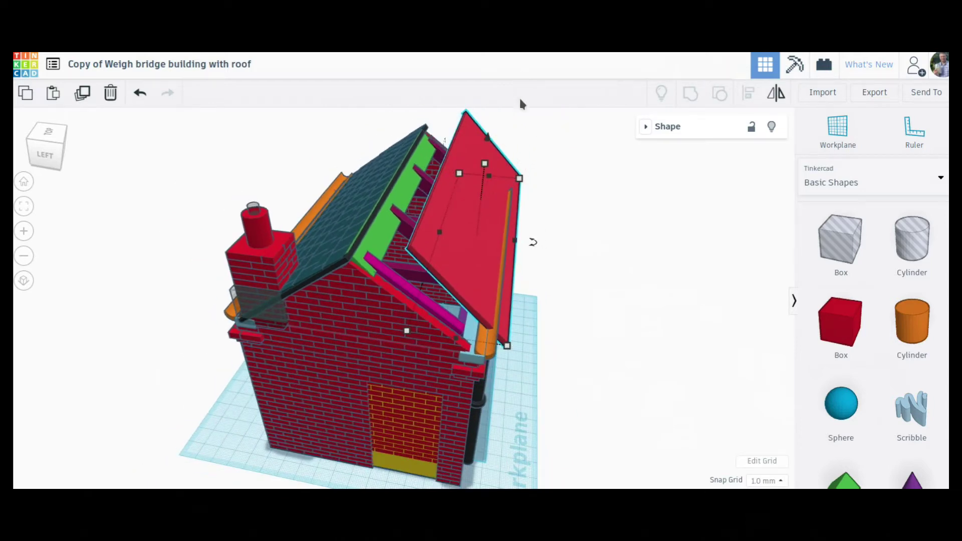
scroll(553, 212, "down", 3)
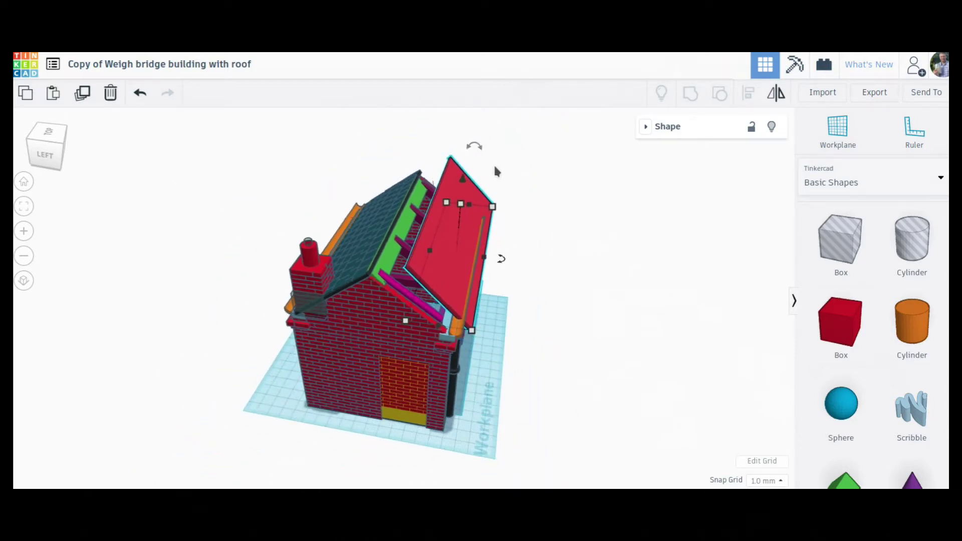
left_click_drag(474, 146, 476, 115)
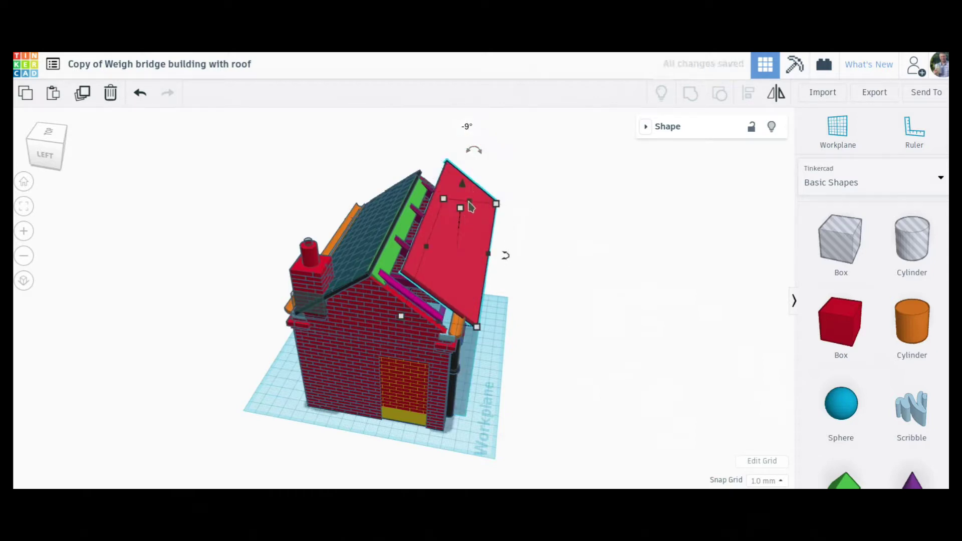
left_click_drag(463, 185, 463, 191)
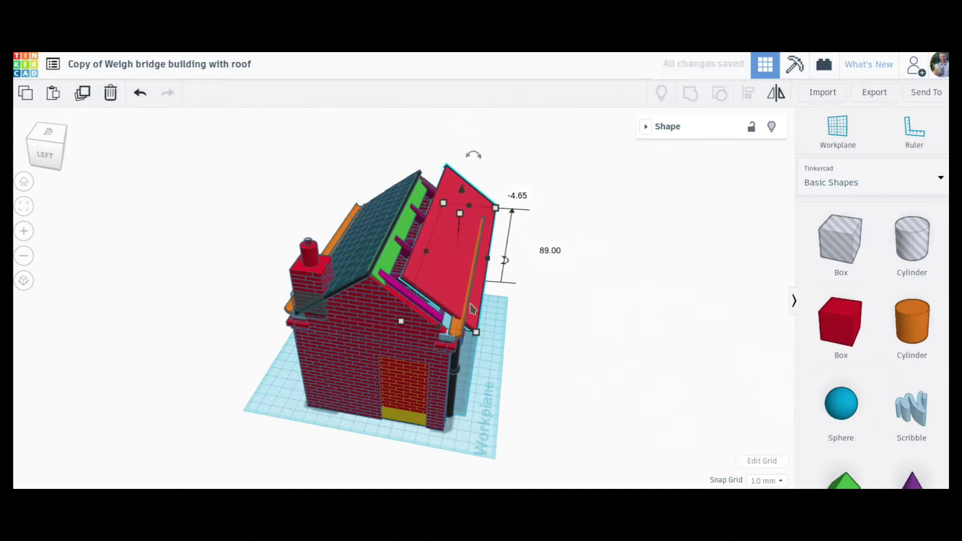
Slide the red plate along the roof until its end aligns with the doorway gable, and raise it slightly above the rafters.
right_click_drag(480, 320, 339, 277)
key("Left")
key("Left")
key("Left")
key("Left")
key("Left")
key("Left")
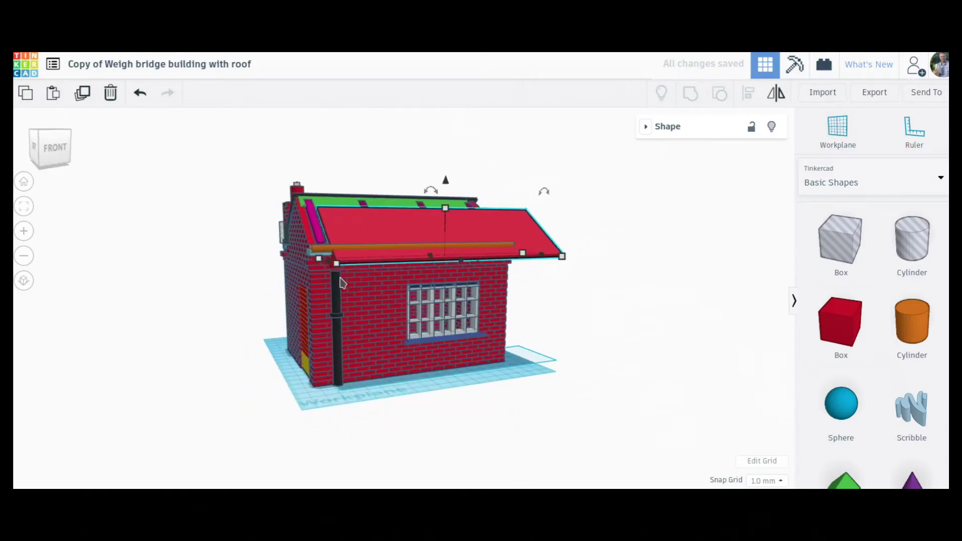
key("Left")
key("Left")
key("Left")
key("Left")
key("Left")
key("Left")
key("Left")
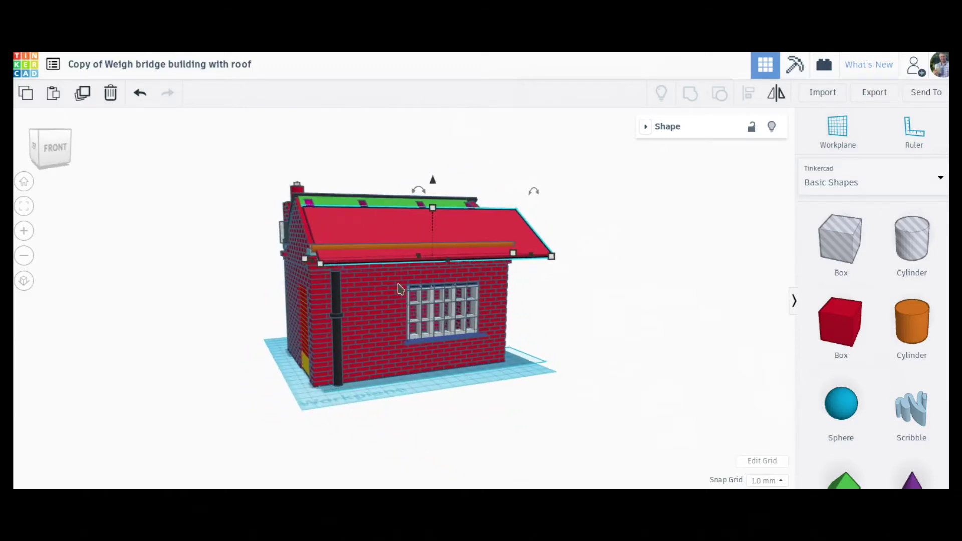
key("Left")
key("Left")
key("Left")
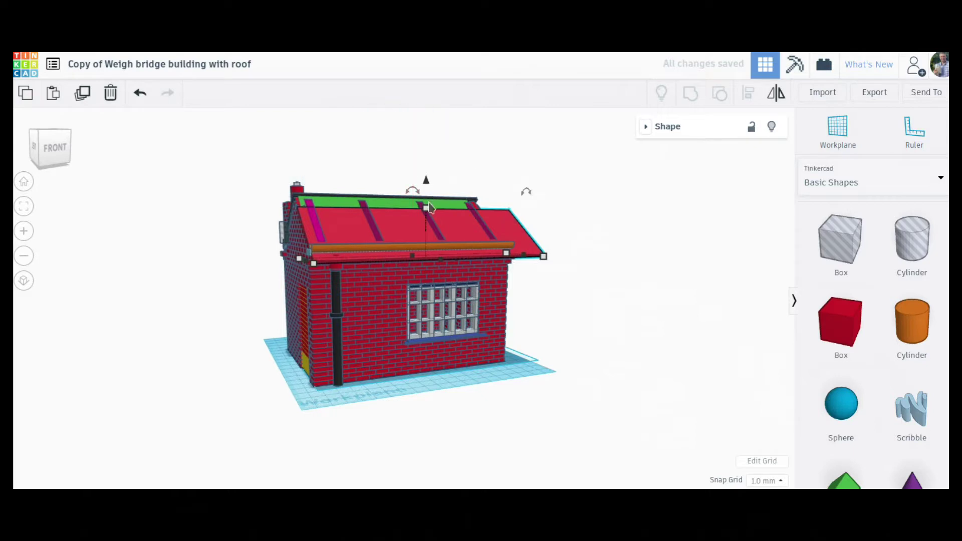
left_click_drag(426, 180, 424, 167)
right_click_drag(506, 383, 702, 390)
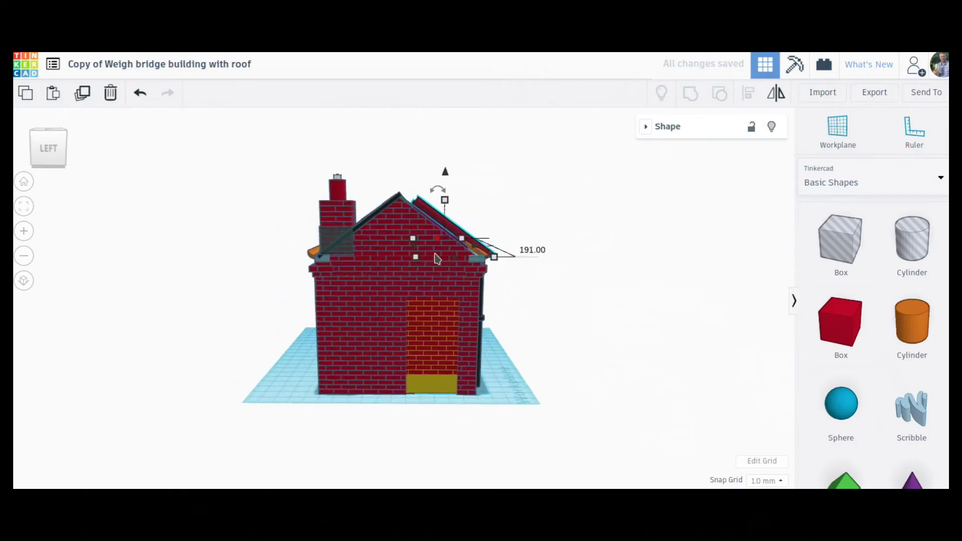
Shorten the red roof plate to 160 mm so its far end aligns with the end of the building.
right_click_drag(553, 297, 361, 326)
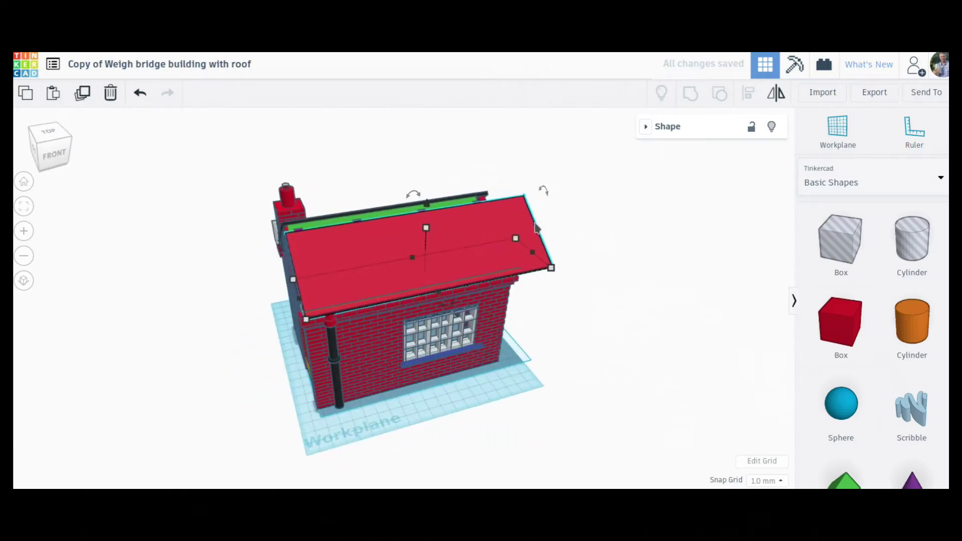
left_click_drag(535, 255, 499, 259)
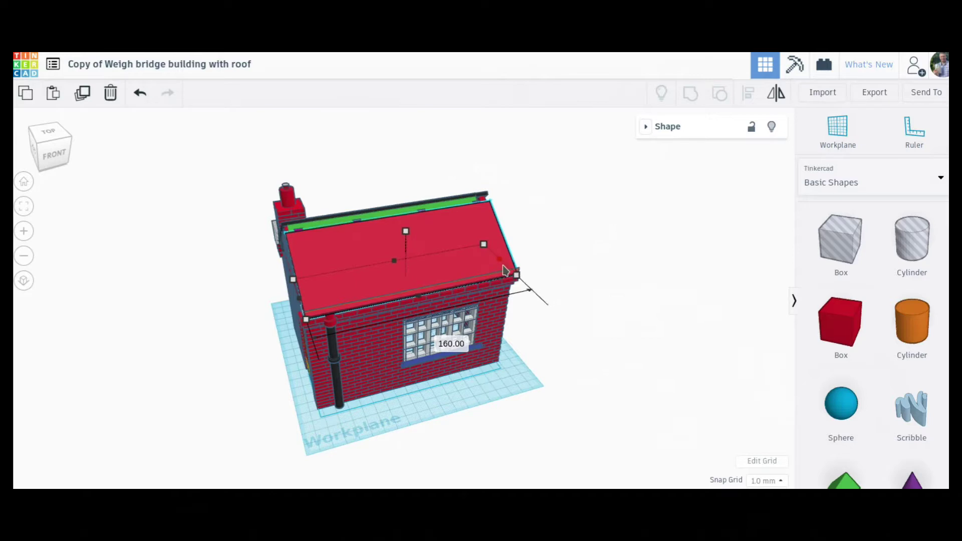
right_click_drag(593, 275, 709, 294)
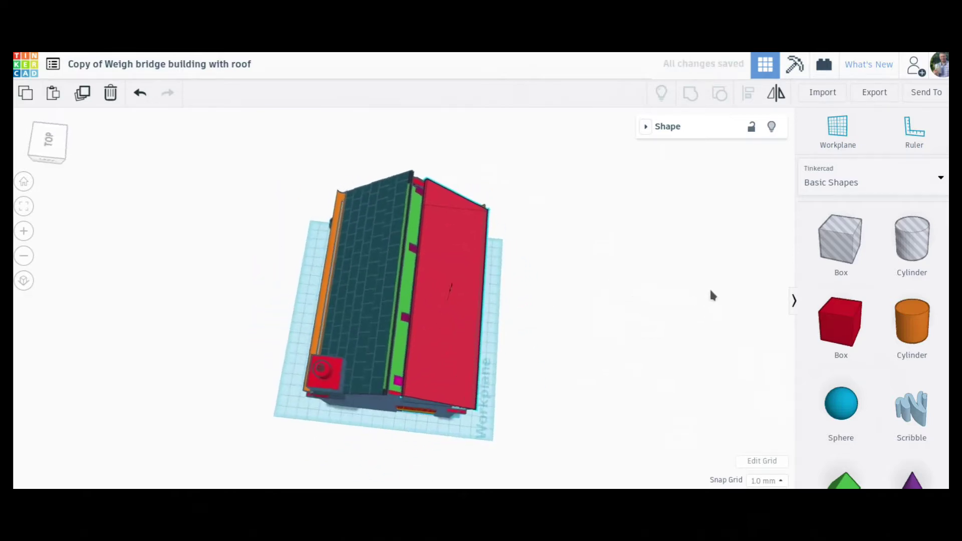
Ungroup the slate roof covering on the chimney-side slope into separate rows.
right_click_drag(592, 298, 423, 302)
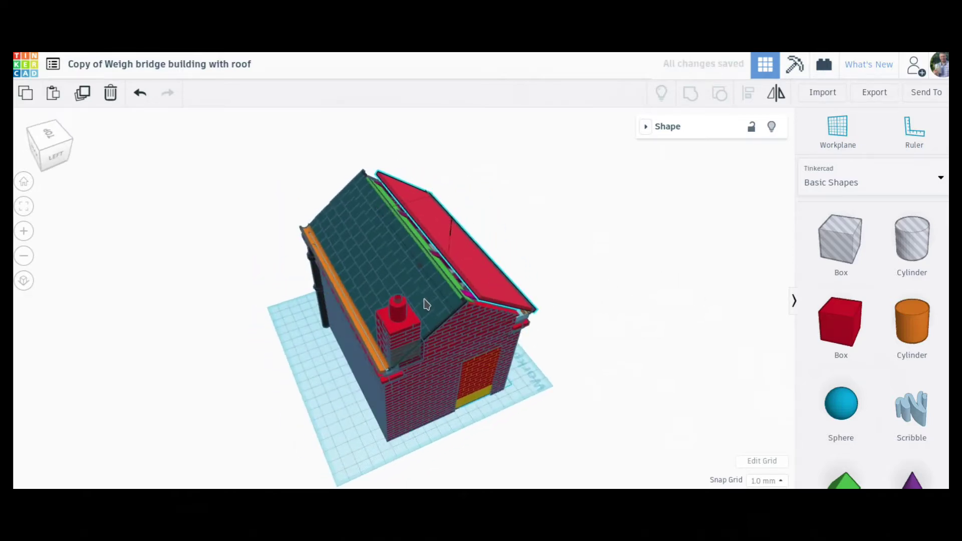
left_click(426, 306)
right_click_drag(549, 243, 696, 212)
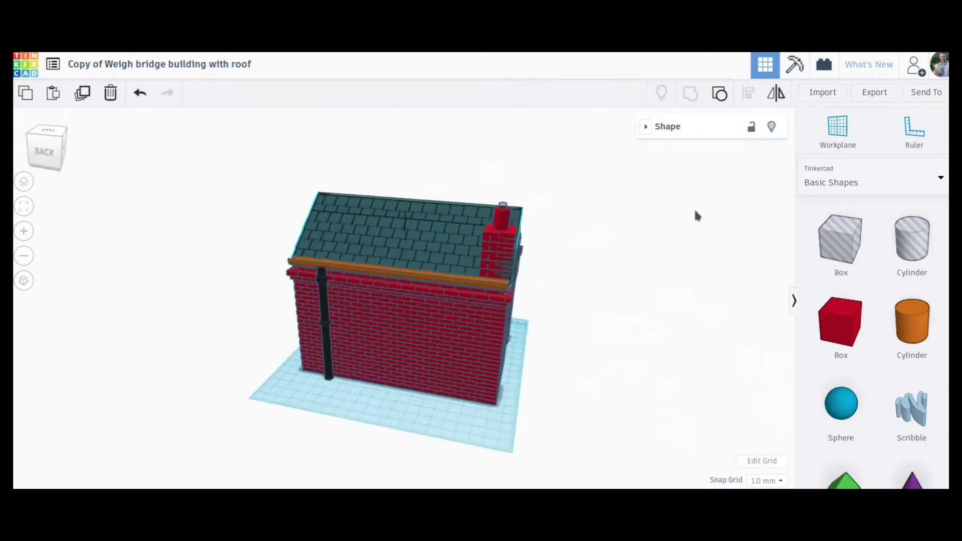
left_click(719, 95)
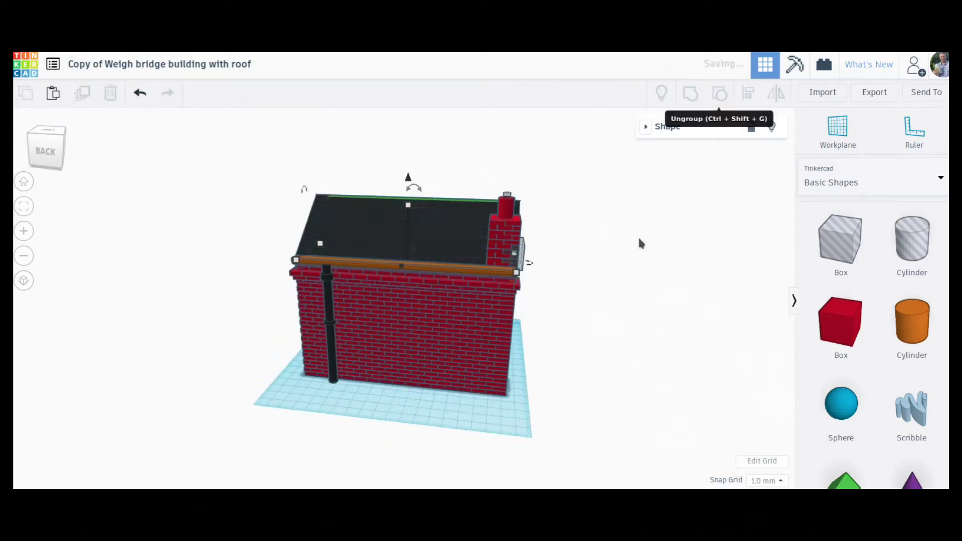
left_click(639, 241)
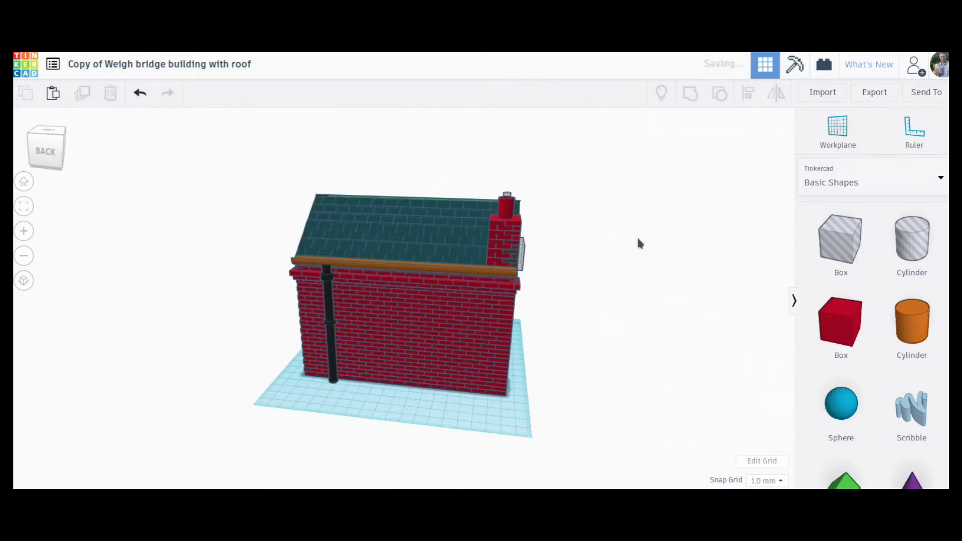
Ungroup one middle row of slates on the chimney-side slope into individual tiles.
left_click(329, 236)
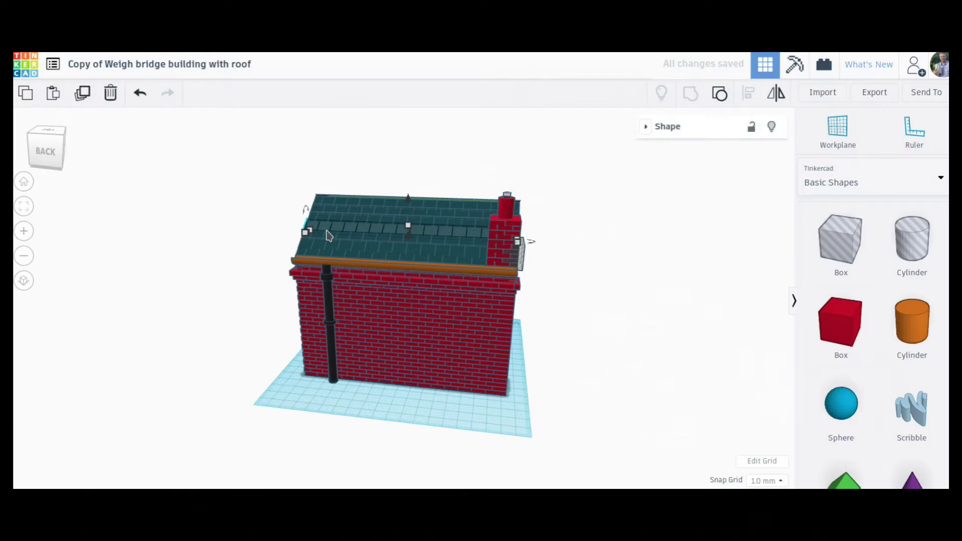
left_click(720, 93)
left_click(603, 265)
Ungroup the top row of slates below the ridge and select a single slate near its end.
right_click_drag(602, 266, 675, 320)
right_click_drag(567, 346, 564, 322)
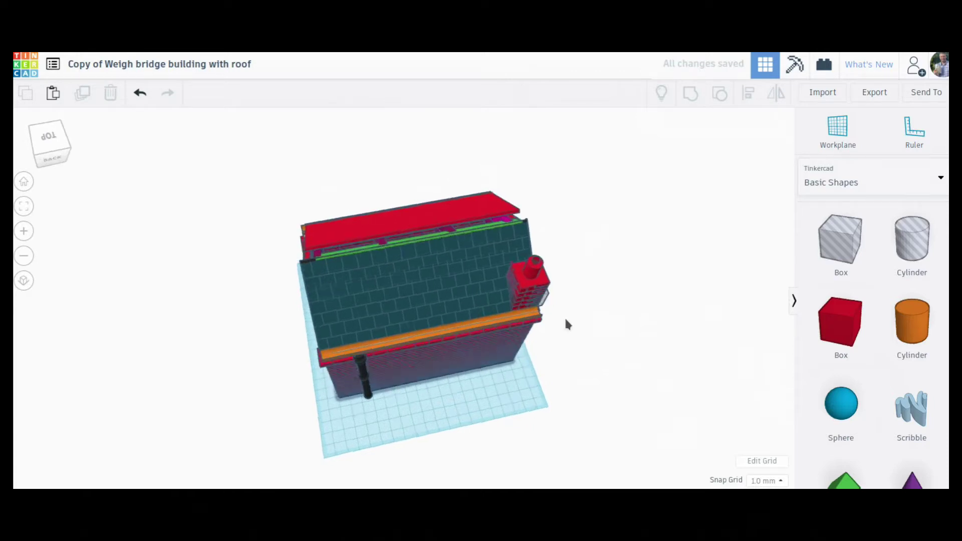
scroll(431, 320, "up", 6)
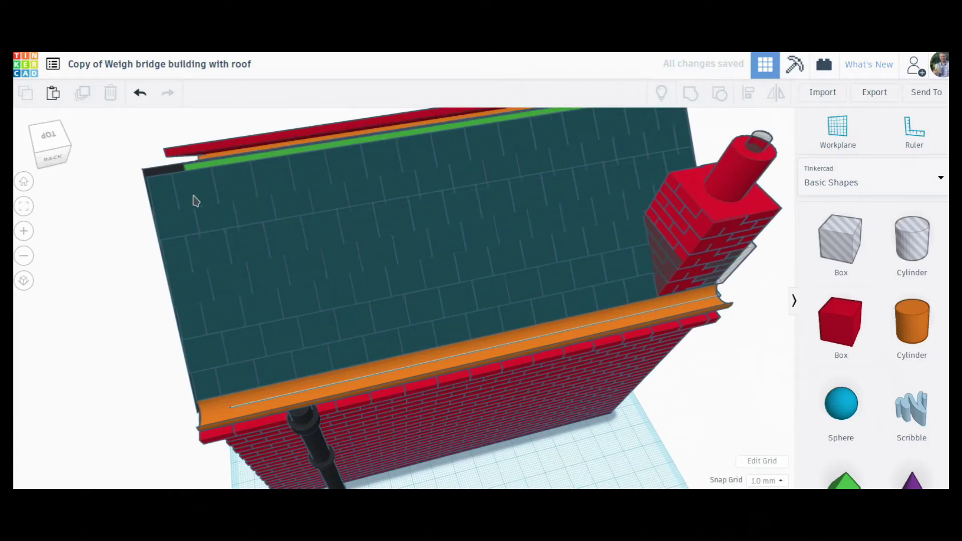
left_click(188, 202)
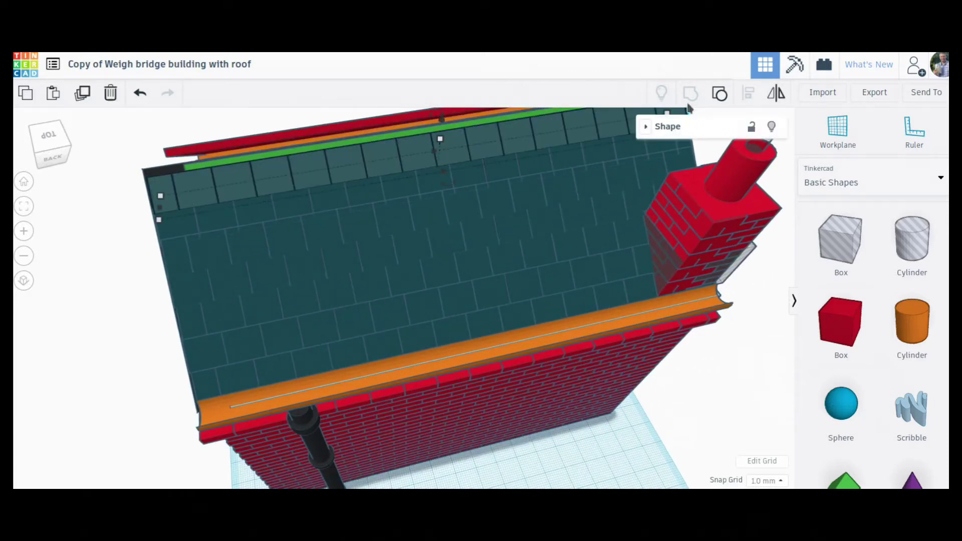
left_click(719, 94)
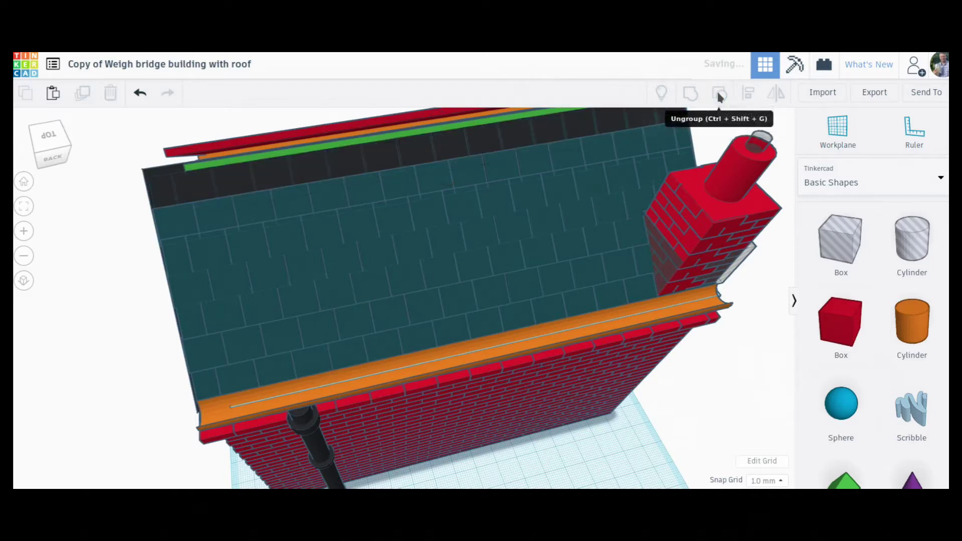
left_click(185, 196)
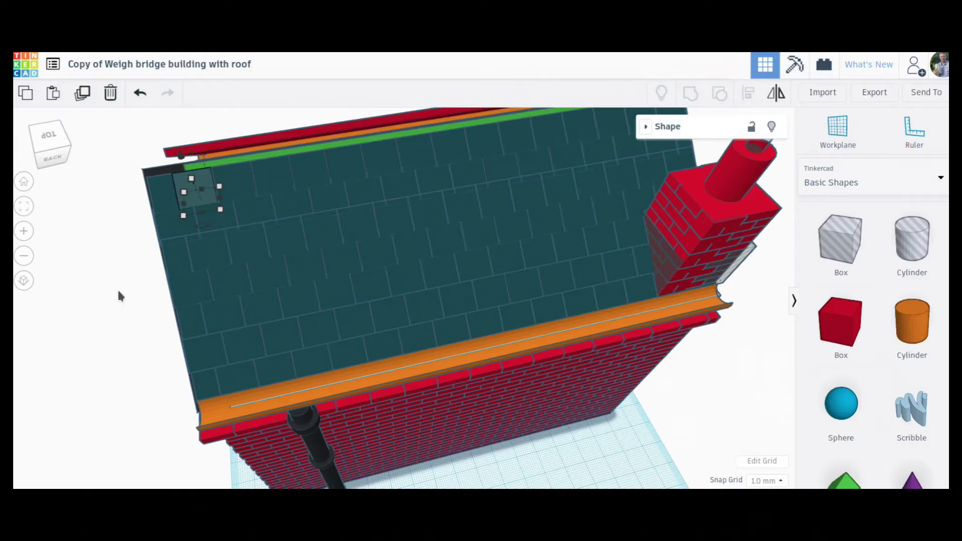
Examine the selected slate from the gable end, and the overlapping, staggered slate rows across the chimney-side slope.
right_click_drag(80, 315, 269, 285)
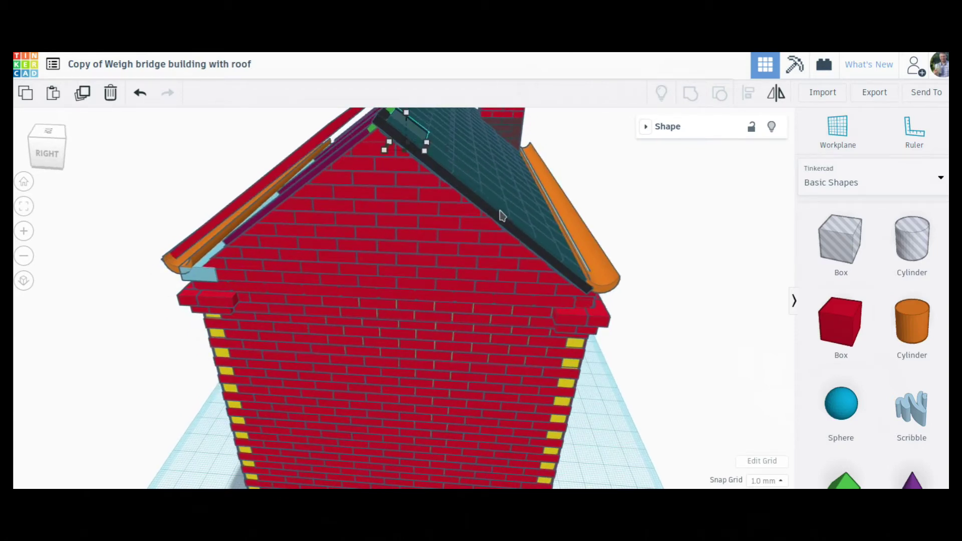
mouse_move(434, 166)
right_click_drag(653, 283, 462, 185)
left_click(115, 231)
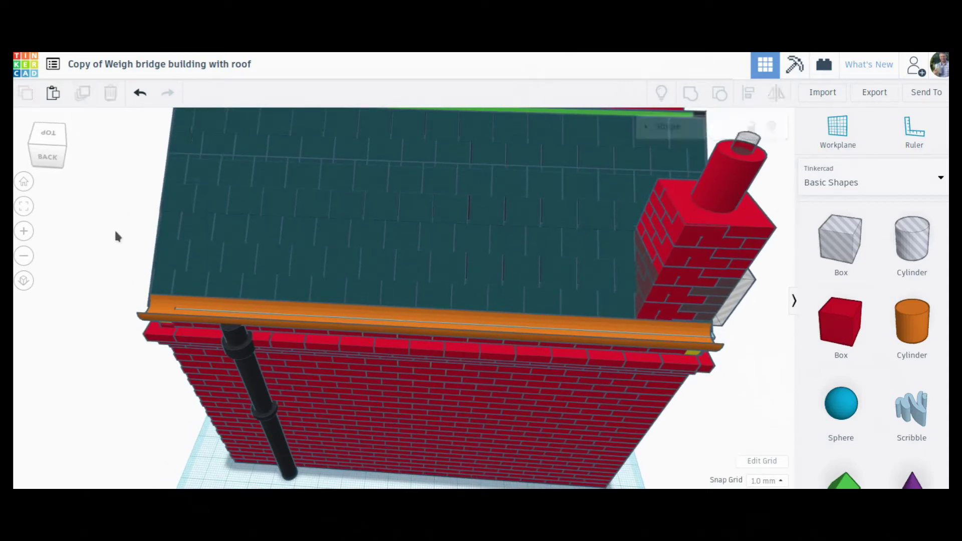
right_click_drag(122, 232, 386, 191)
scroll(414, 224, "up", 5)
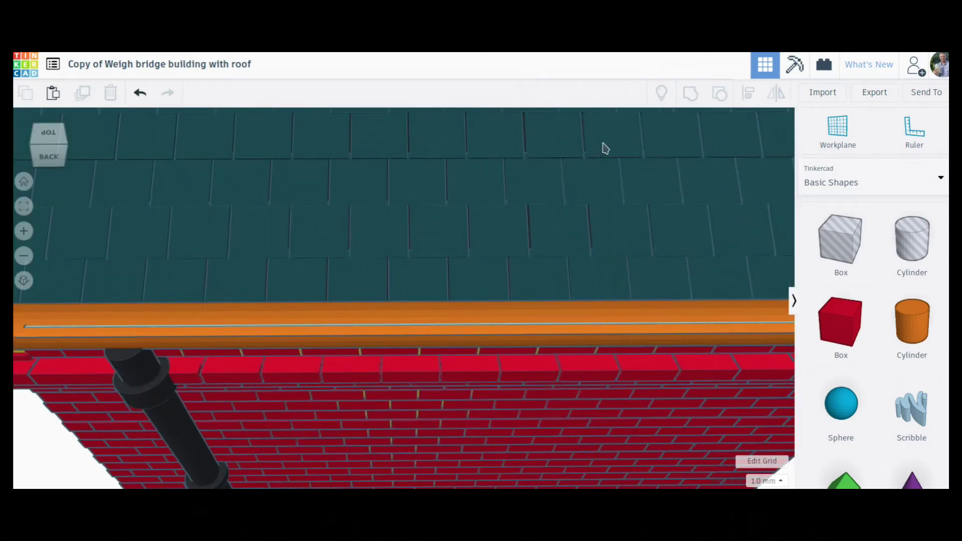
scroll(553, 225, "down", 4)
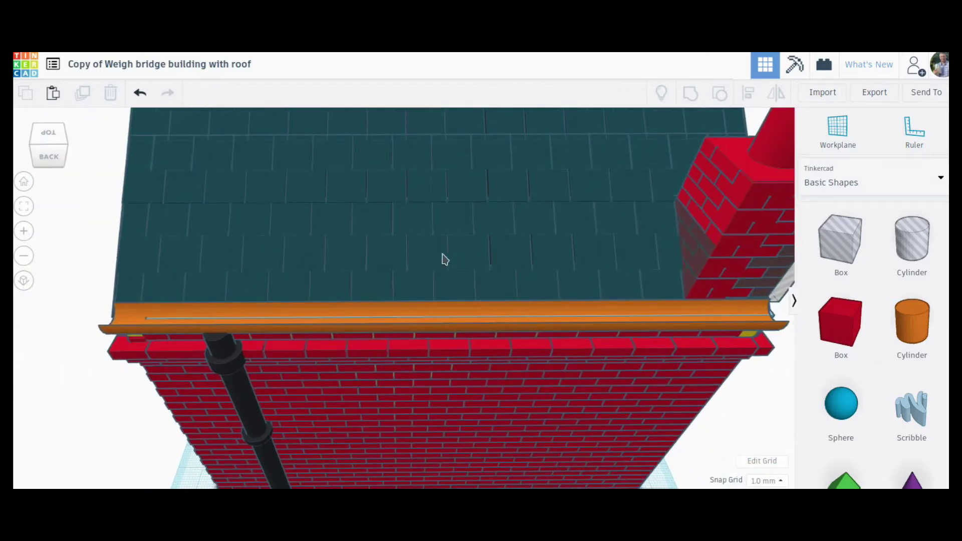
scroll(325, 253, "down", 3)
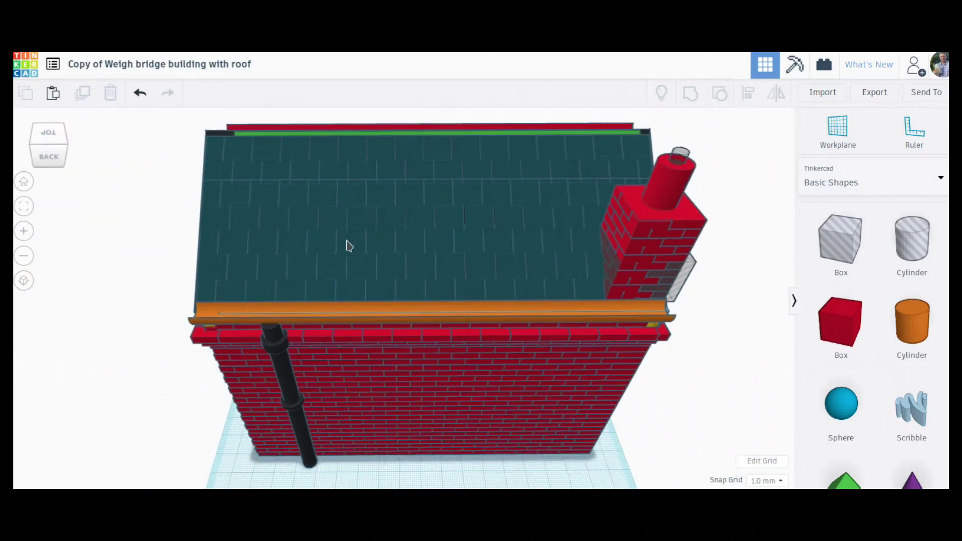
Place a solid cylinder on the workplane in front of the back brick wall.
right_click_drag(139, 335, 494, 299)
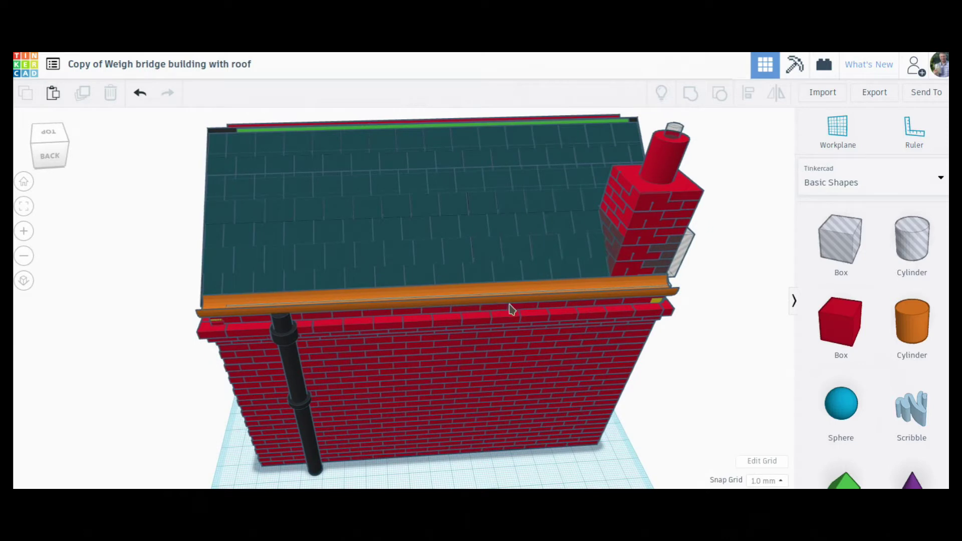
scroll(693, 429, "down", 5)
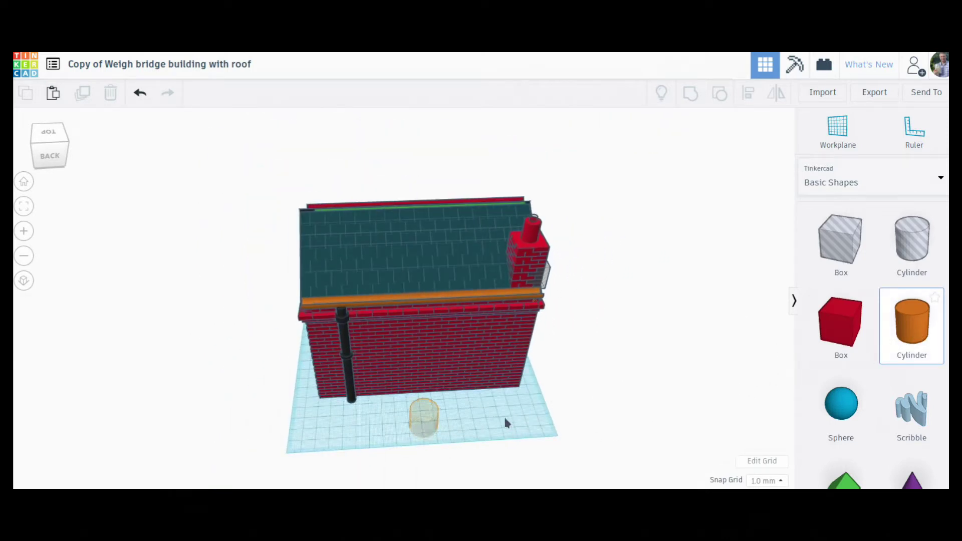
left_click_drag(505, 424, 428, 423)
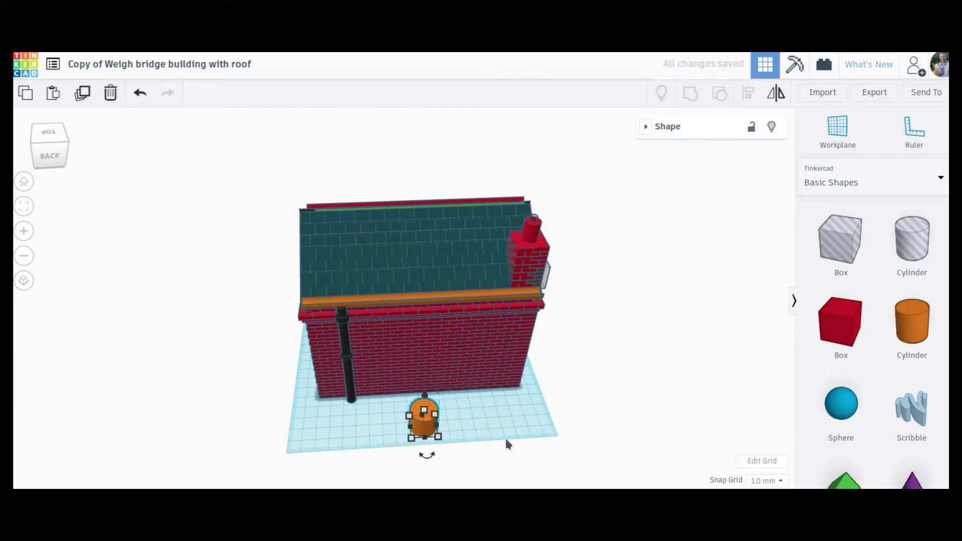
scroll(504, 440, "up", 5)
scroll(491, 423, "down", 5)
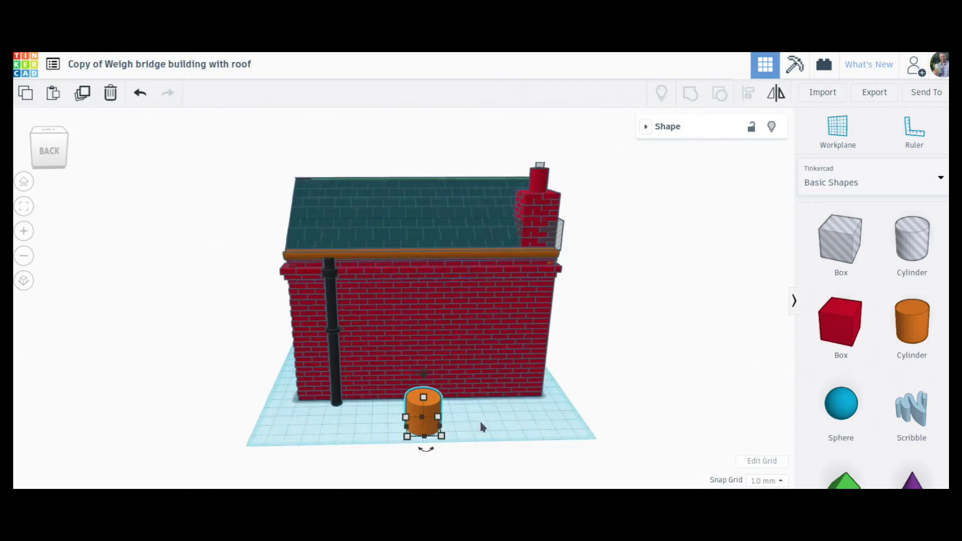
Rotate the new cylinder by -90° so that it lies on its side, parallel to the back wall.
right_click_drag(443, 458, 484, 356)
scroll(461, 323, "up", 2)
scroll(463, 326, "up", 2)
scroll(475, 330, "up", 2)
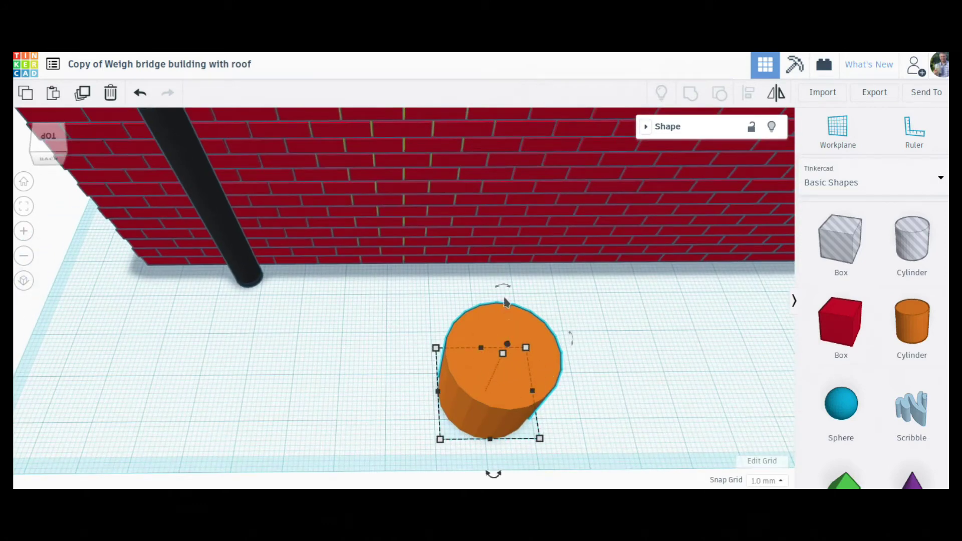
left_click_drag(506, 289, 594, 319)
scroll(474, 449, "down", 3)
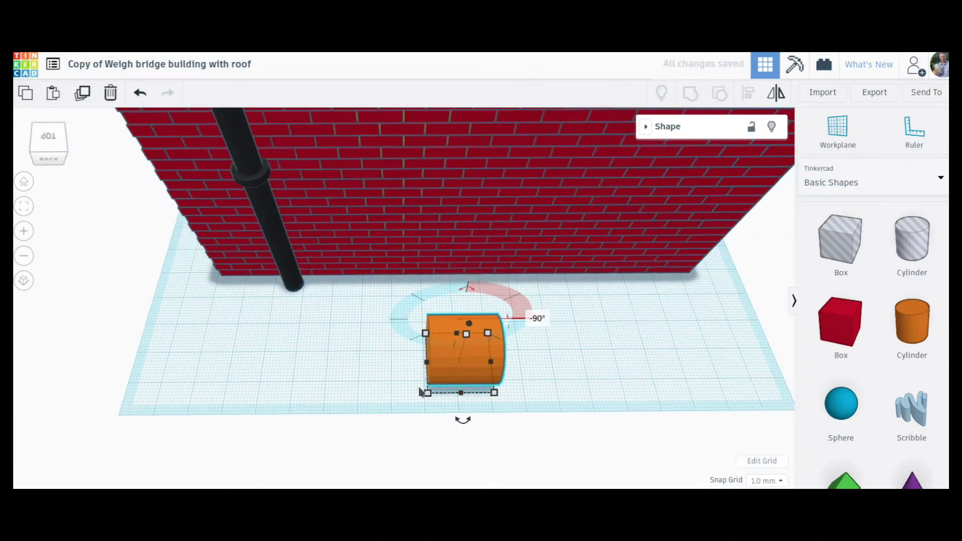
Shrink the lying cylinder's cross-section and stretch it into a long, thin rod along the back wall.
left_click_drag(431, 393, 468, 354)
right_click_drag(534, 399, 500, 347)
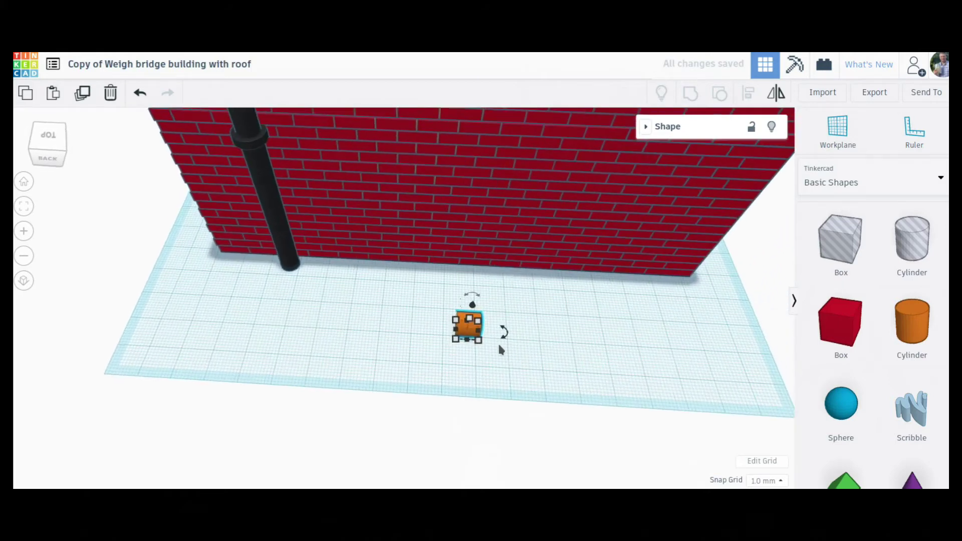
left_click_drag(478, 340, 206, 317)
right_click_drag(366, 414, 363, 221)
right_click_drag(492, 407, 234, 354)
Duplicate the rod, raise the copy slightly above the original and turn the copy into a hole.
left_click(83, 94)
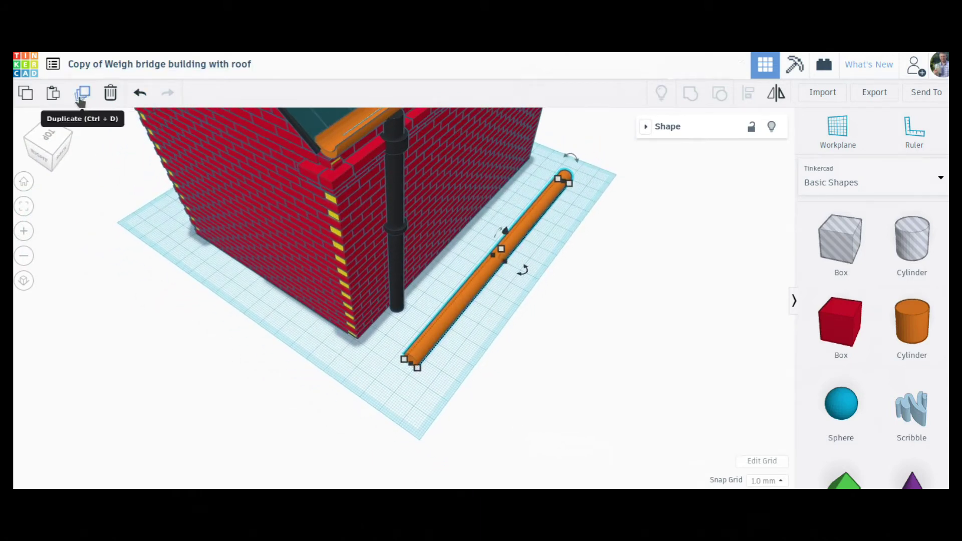
right_click_drag(504, 358, 458, 323)
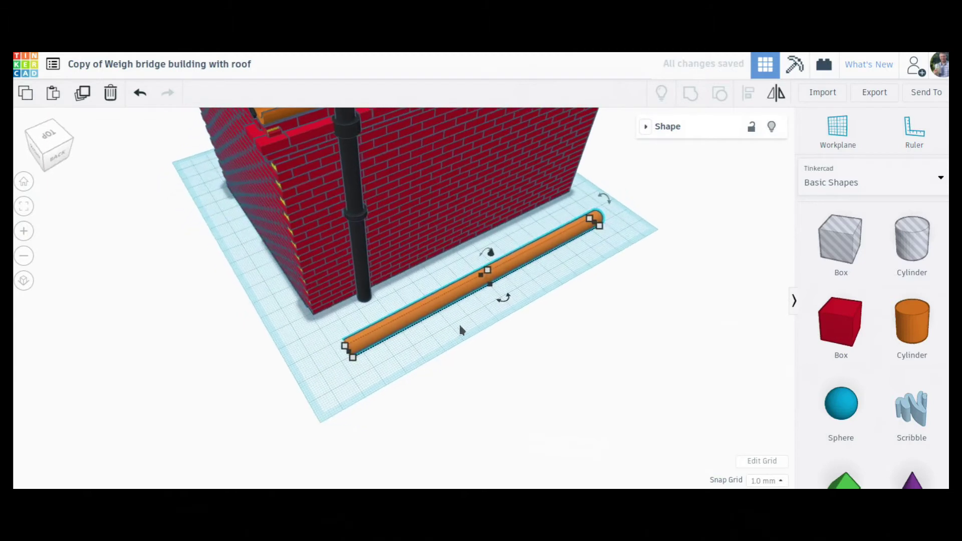
left_click_drag(490, 251, 490, 251)
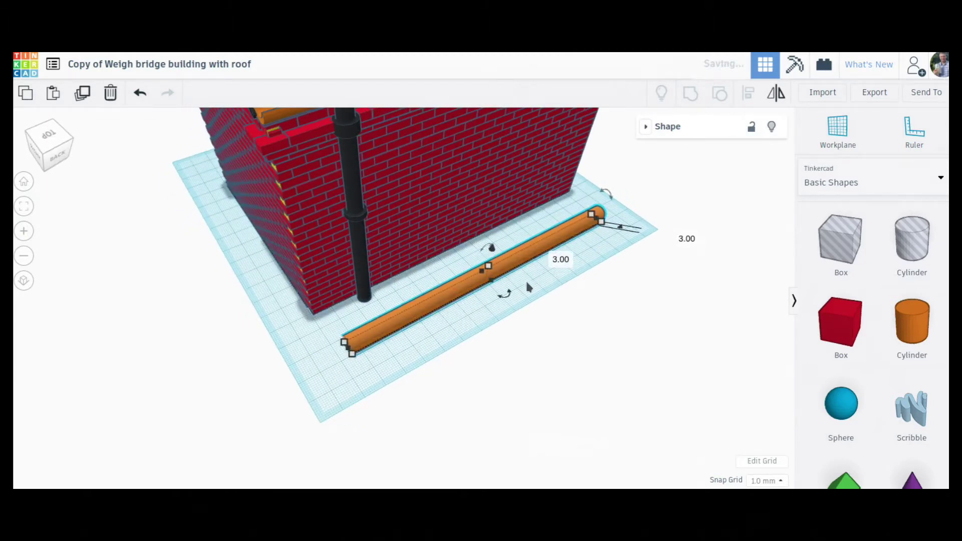
left_click(646, 128)
left_click(740, 169)
Group the solid rod with the raised hole copy to cut it into an open gutter channel.
right_click_drag(535, 448, 542, 352)
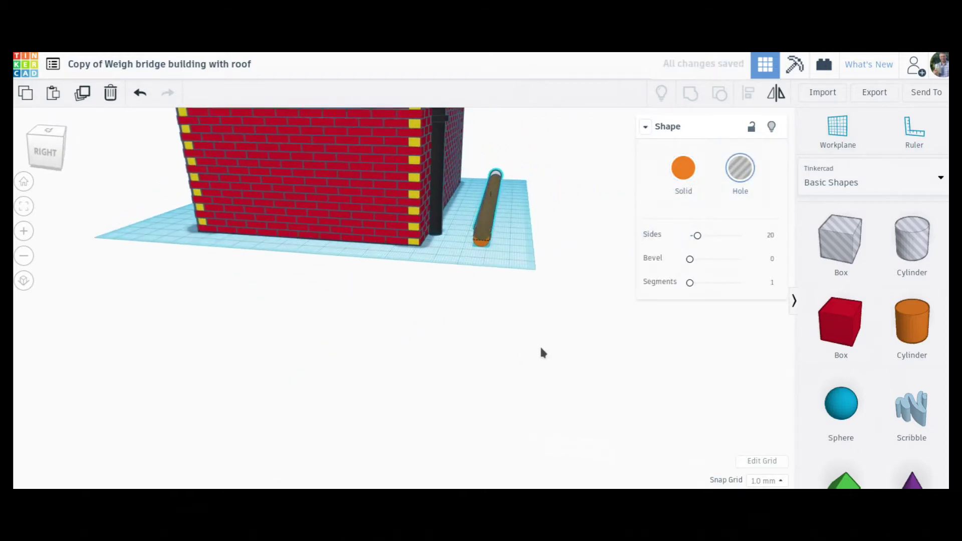
left_click(506, 306)
scroll(500, 301, "up", 3)
right_click_drag(500, 306, 478, 295)
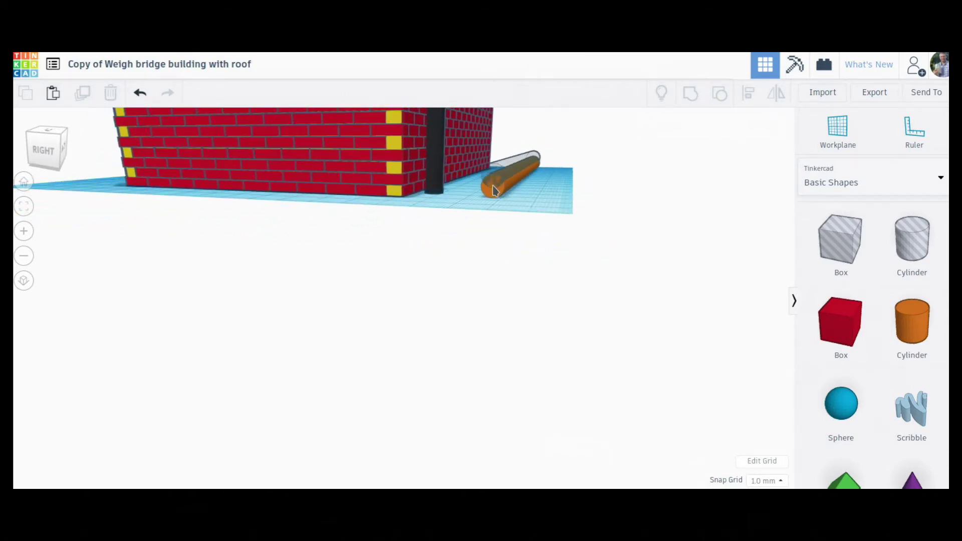
right_click_drag(500, 194, 461, 171)
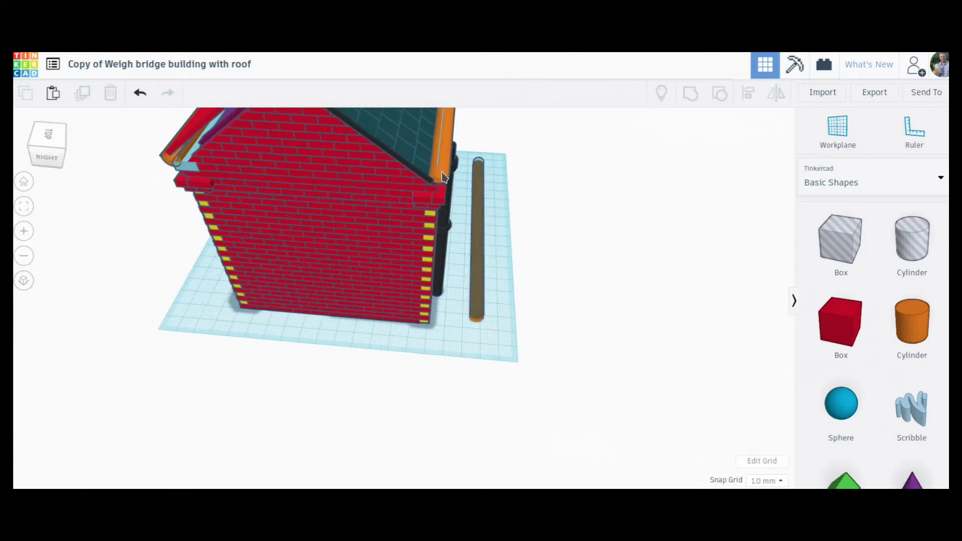
right_click_drag(503, 287, 484, 276)
left_click_drag(484, 277, 462, 258)
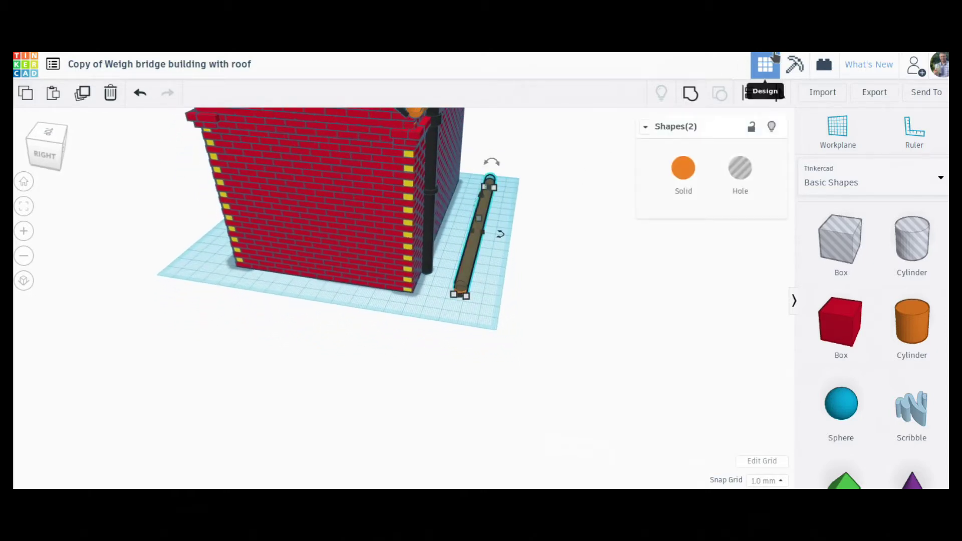
left_click(691, 103)
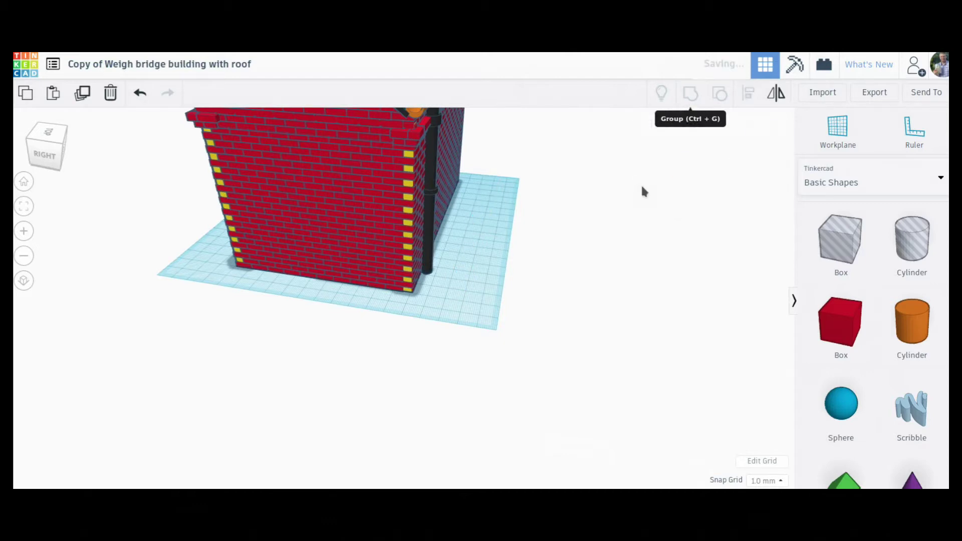
left_click(485, 317)
scroll(485, 316, "up", 3)
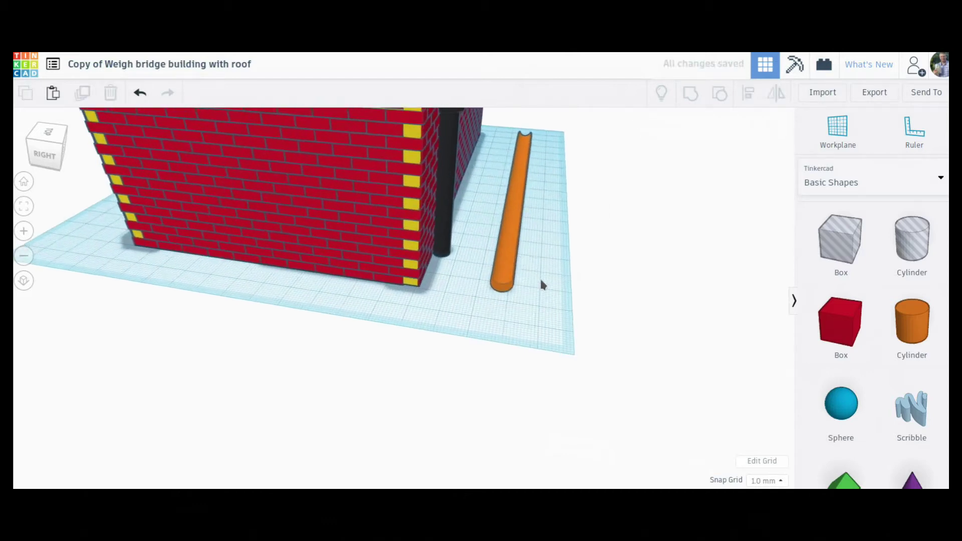
Compare the new gutter channel on the workplane with the gutter along the roof edge.
right_click_drag(560, 200, 450, 349)
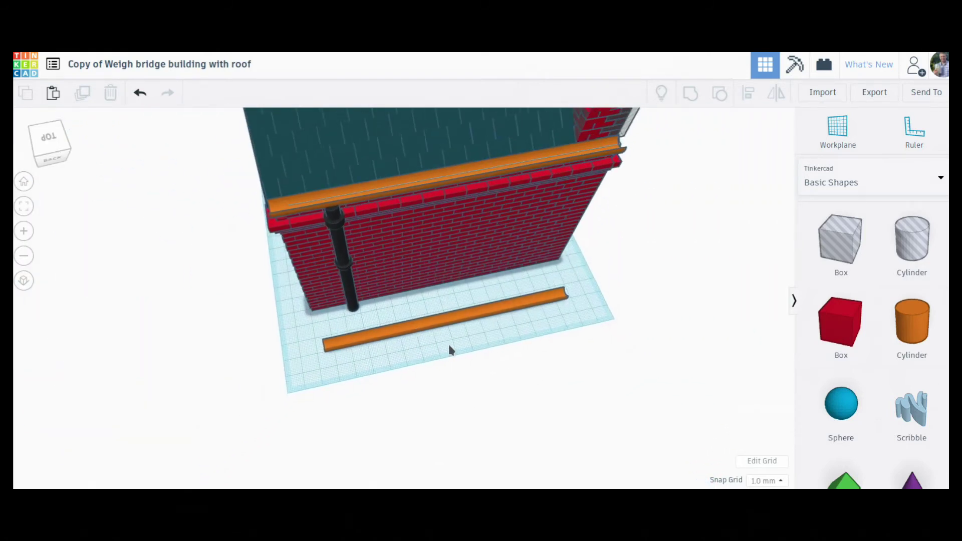
scroll(431, 337, "down", 3)
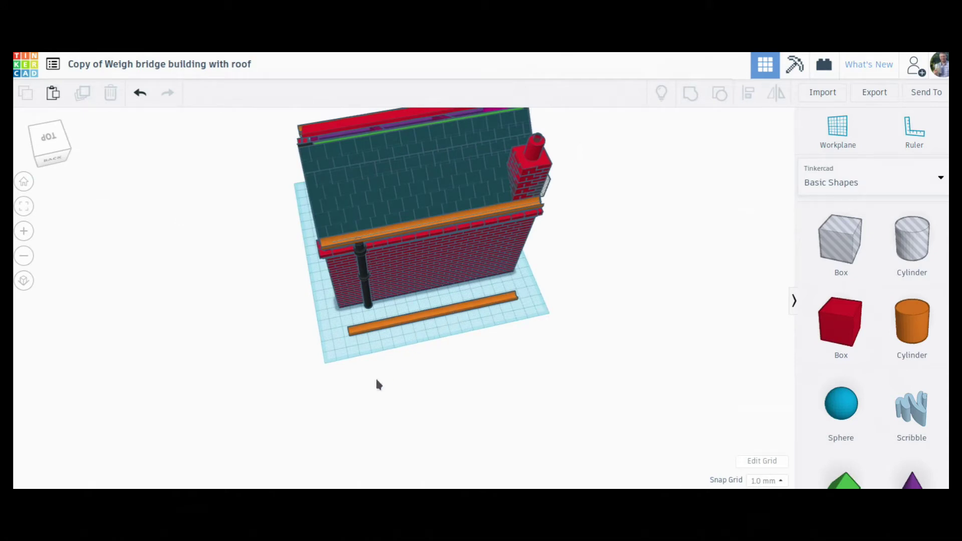
scroll(514, 314, "up", 3)
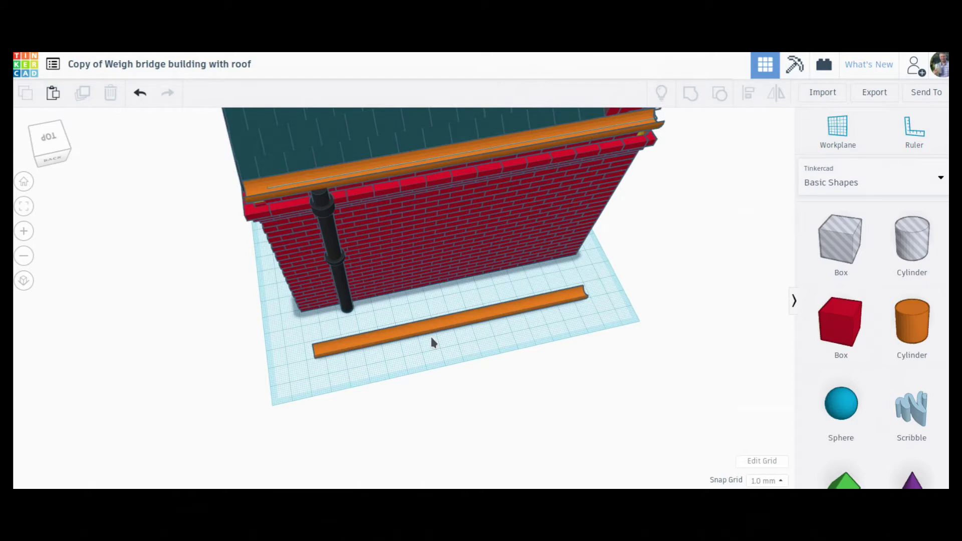
mouse_move(405, 374)
right_mouse_down()
mouse_move(415, 344)
mouse_move(452, 348)
mouse_move(425, 379)
mouse_move(399, 383)
right_mouse_up()
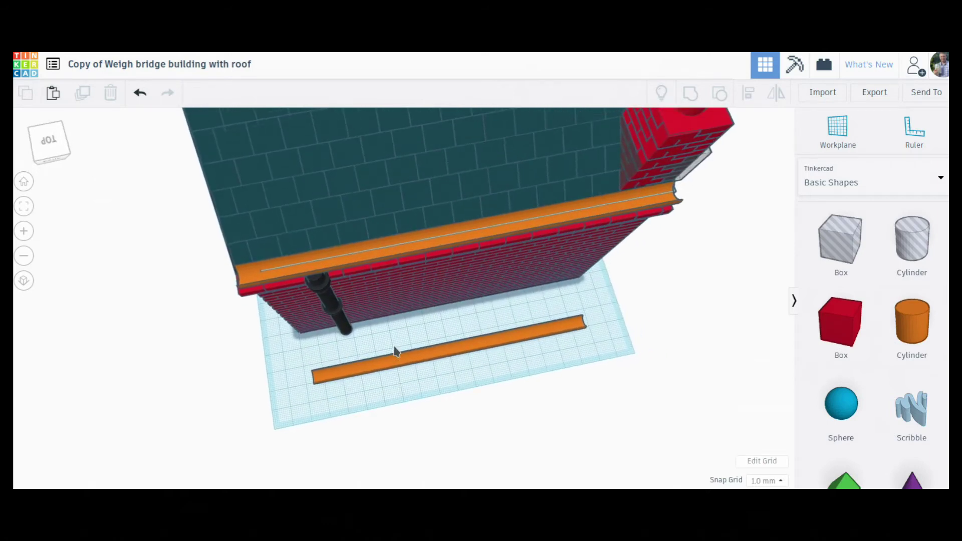
right_click_drag(553, 308, 495, 335)
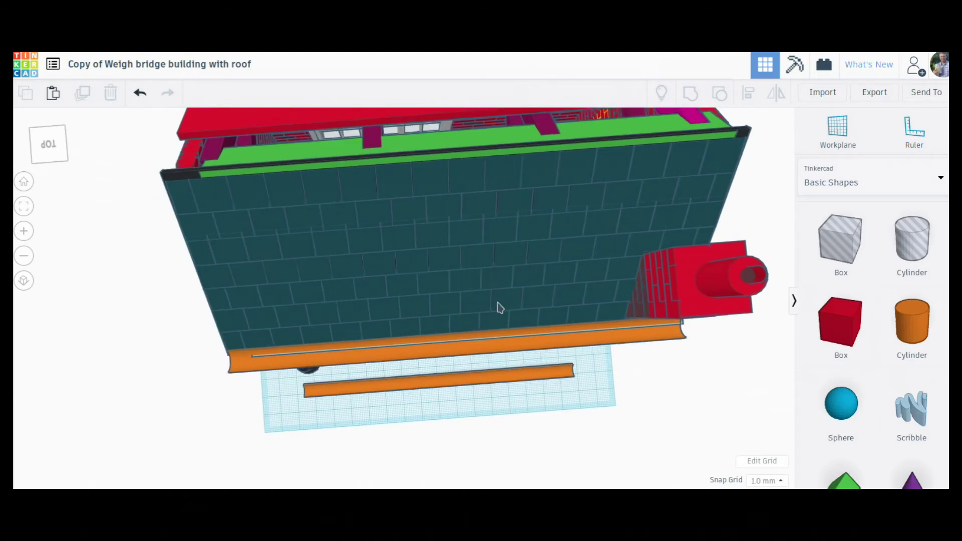
right_click_drag(550, 396, 471, 355)
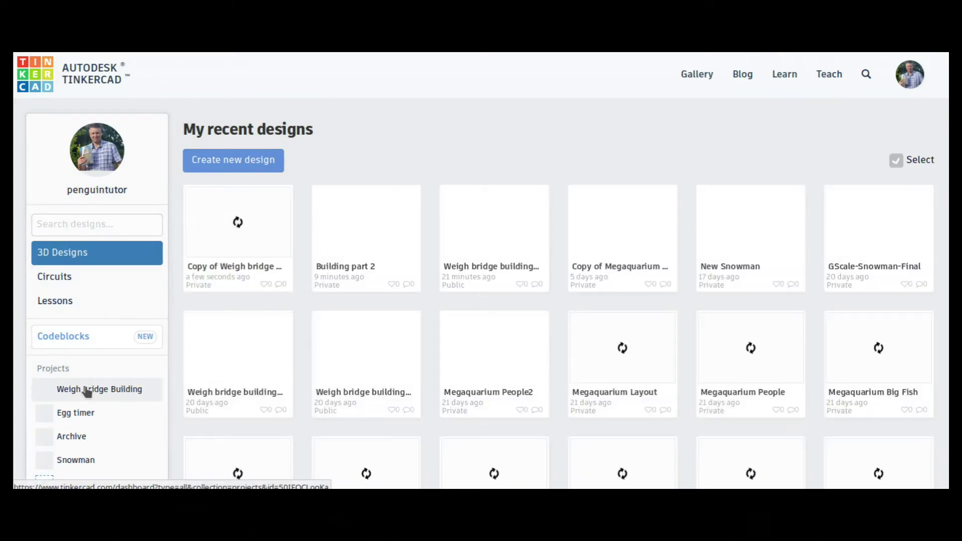
Open the Weigh Bridge Building project from the dashboard and look over its designs.
left_click(85, 391)
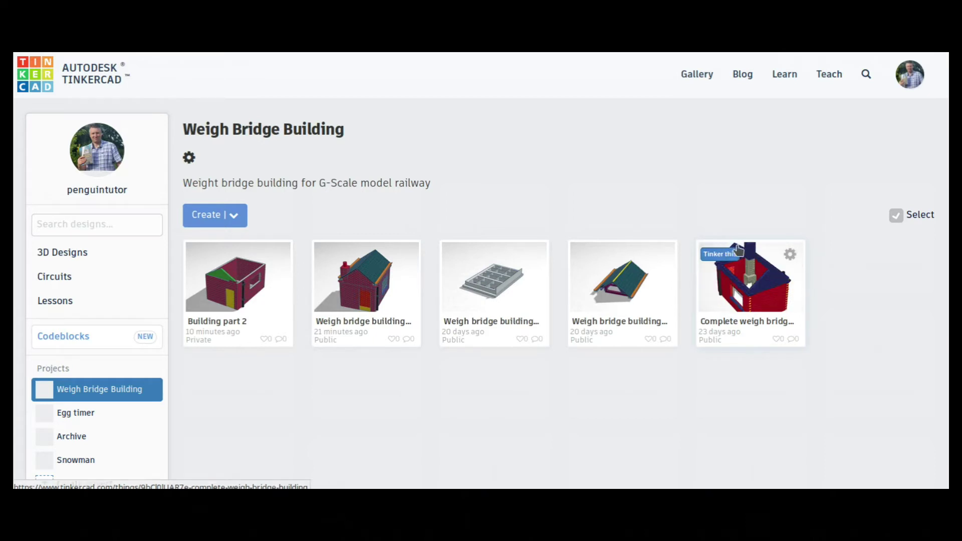
scroll(741, 250, "down", 1)
scroll(739, 246, "up", 1)
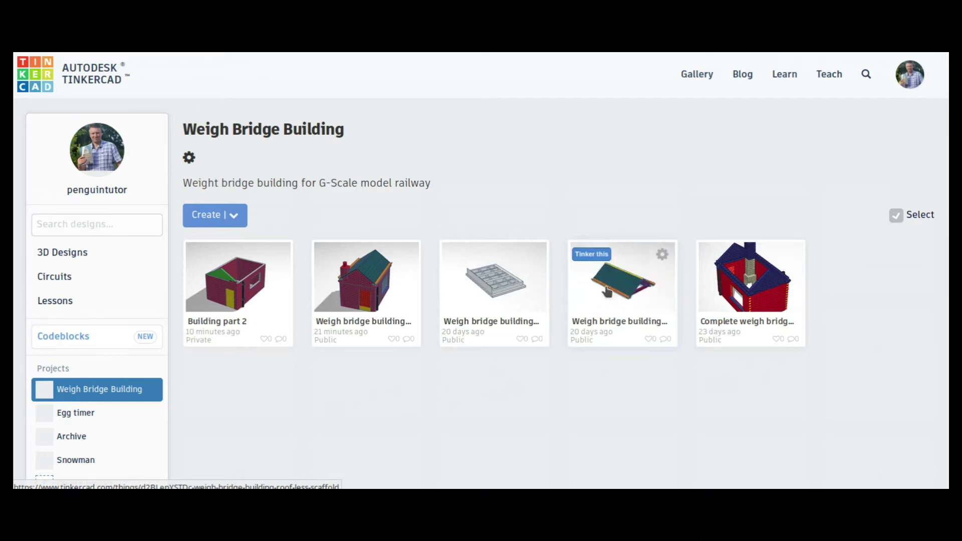
right_click(623, 354)
left_click(585, 344)
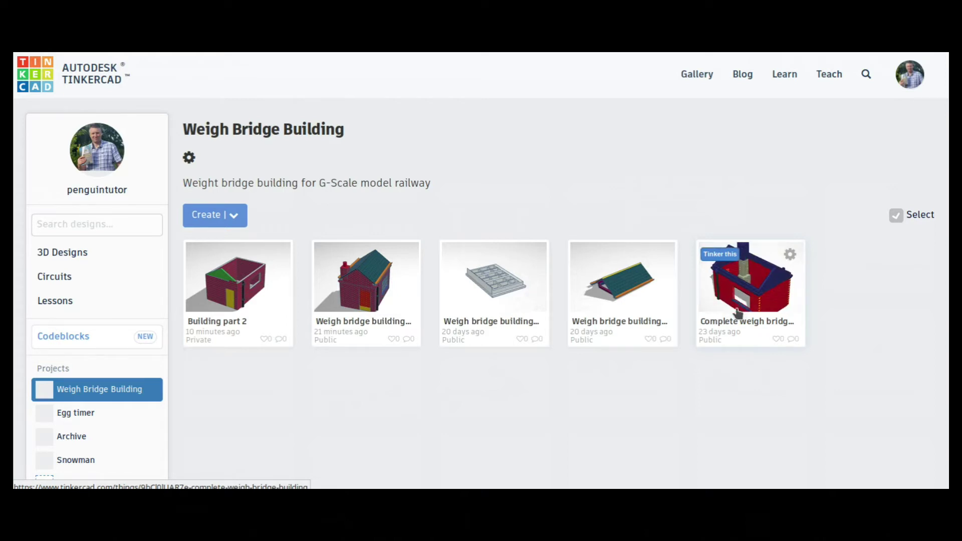
View the details page of the "Weigh bridge building roof - less scaffold" design, close it and open the design for editing.
left_click(611, 291)
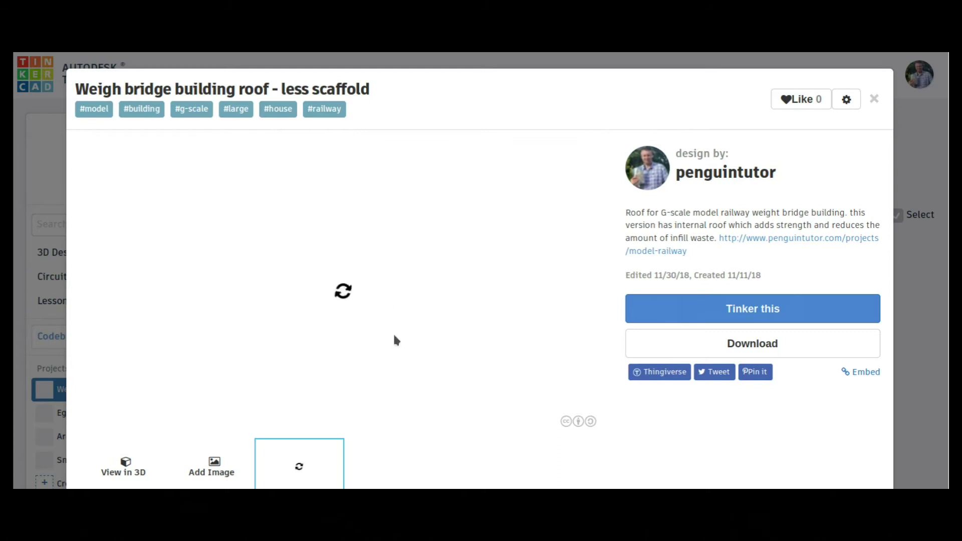
left_click(873, 101)
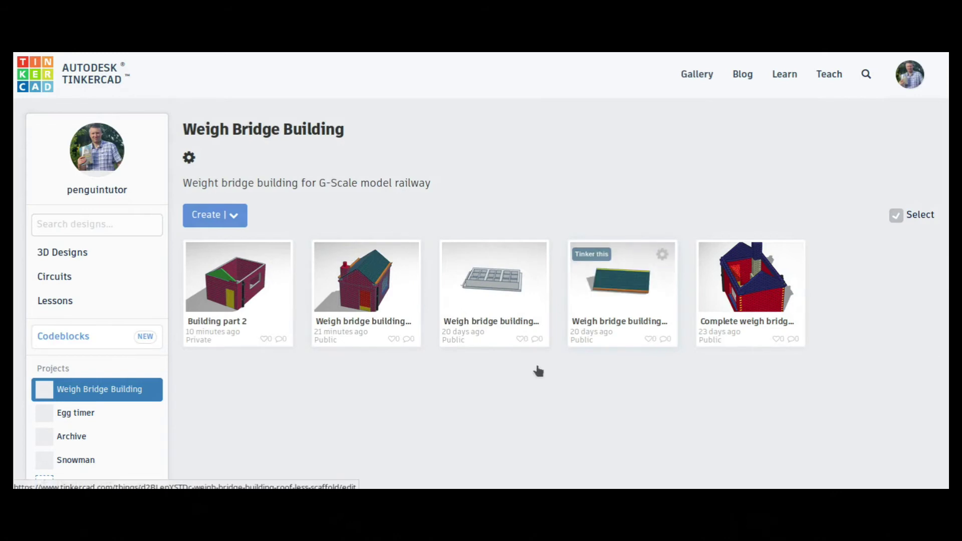
left_click(581, 340)
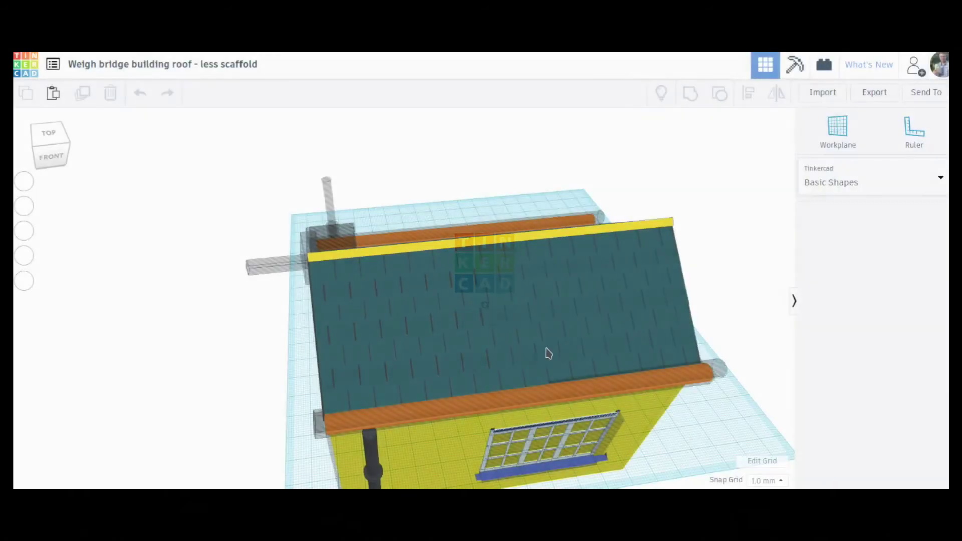
right_click(570, 350)
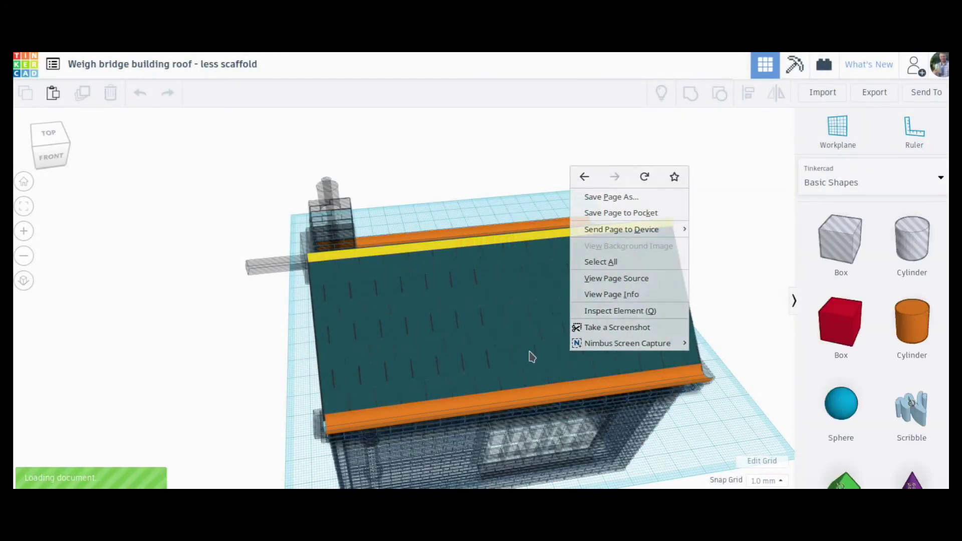
left_click(531, 357)
Examine the separate roof from the front, underneath and the gable end, including its internal frame and the chimney cut-out.
right_click_drag(717, 387, 490, 323)
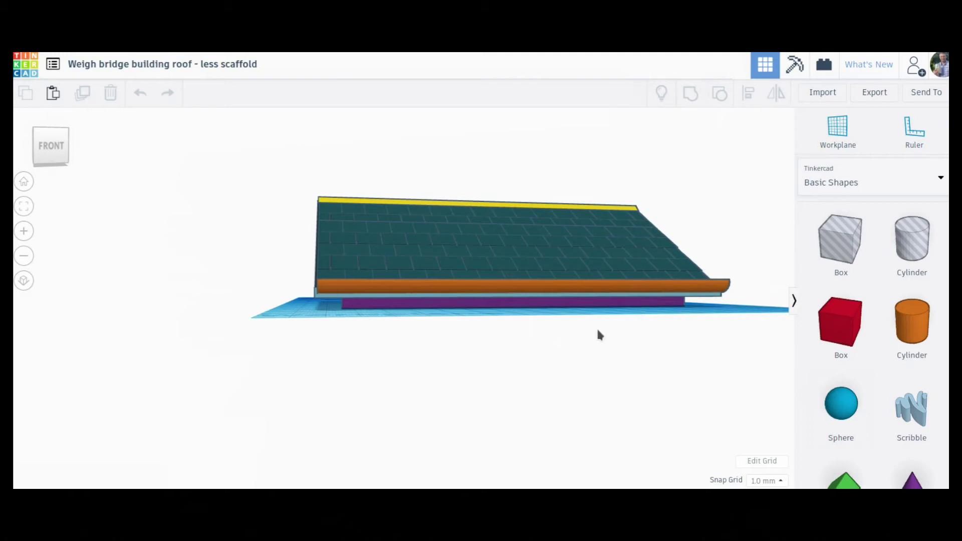
right_click_drag(573, 359, 589, 341)
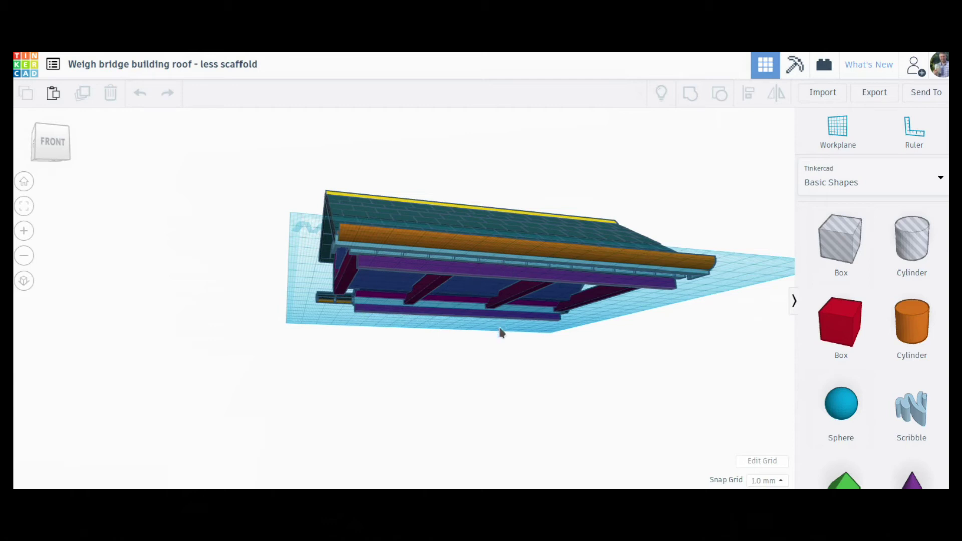
right_click_drag(500, 333, 515, 369)
right_click_drag(416, 366, 612, 361)
right_click_drag(465, 227, 468, 257)
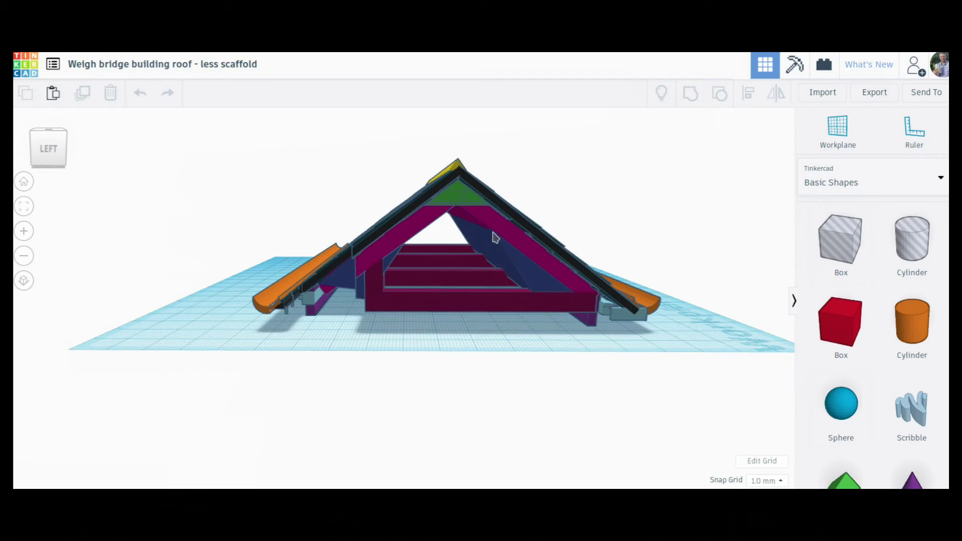
scroll(461, 262, "up", 4)
right_click_drag(532, 254, 475, 203)
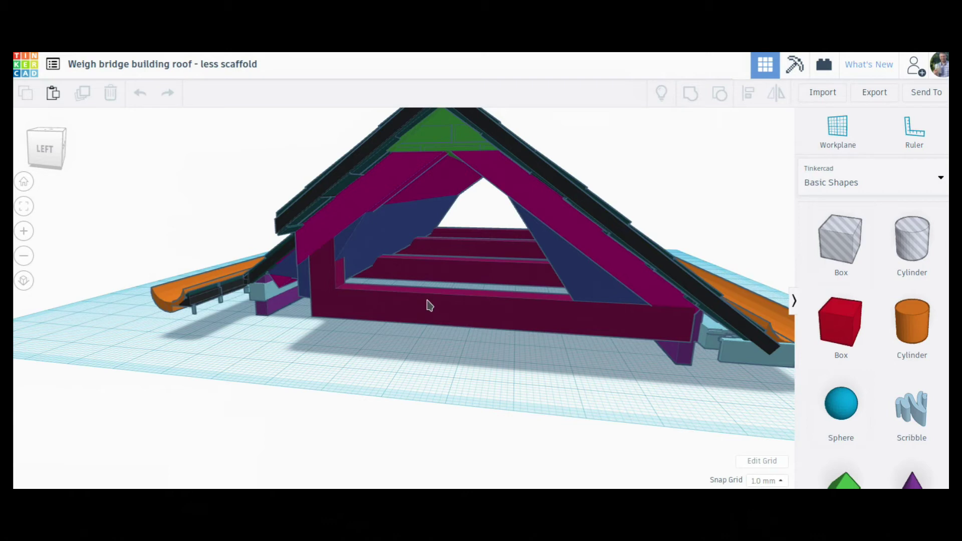
right_click_drag(463, 351, 488, 350)
scroll(458, 362, "down", 2)
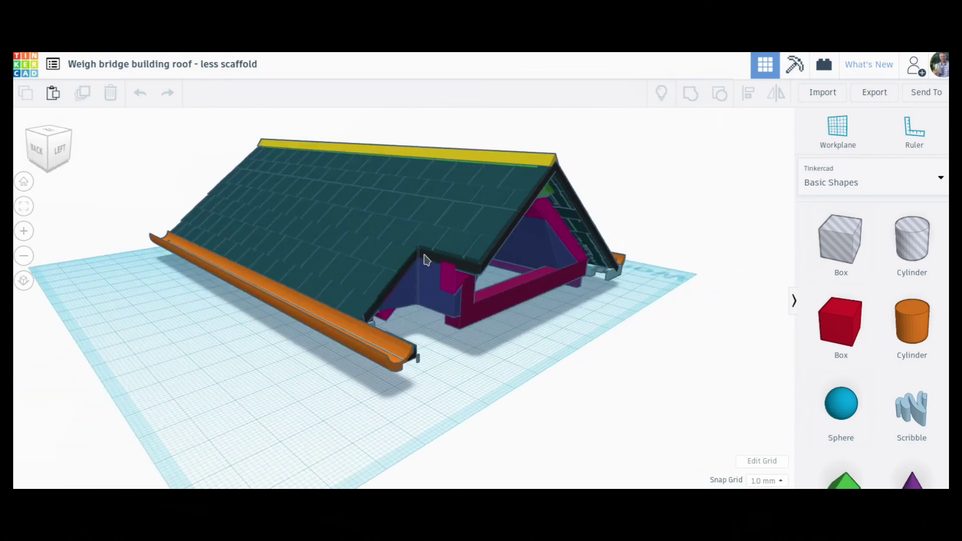
Place a box hole at the chimney cut-out in the corner of the roof.
mouse_move(448, 381)
right_mouse_down()
mouse_move(438, 404)
mouse_move(449, 388)
right_mouse_up()
left_click_drag(829, 230, 424, 311)
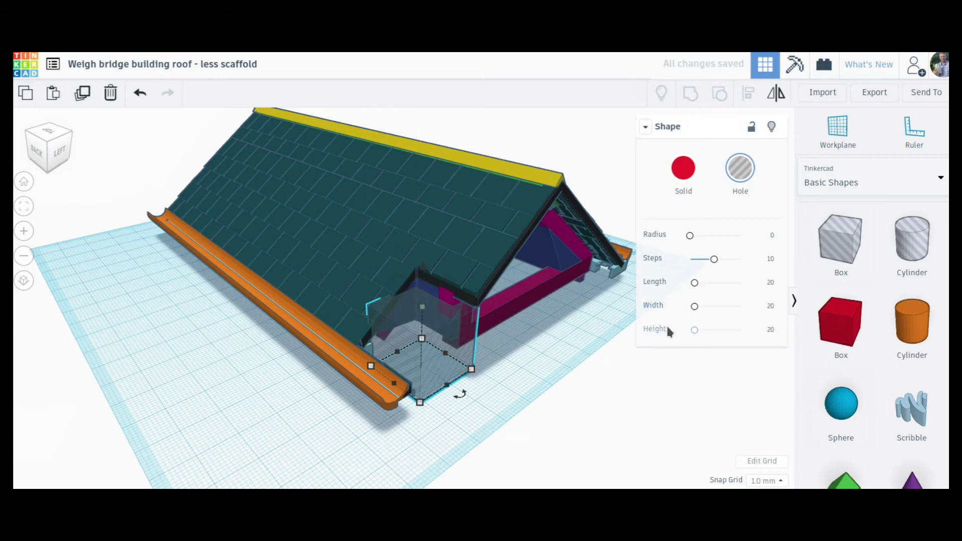
Delete the box hole at the chimney cut-out and view the roof's cut-out corner from above.
key("Delete")
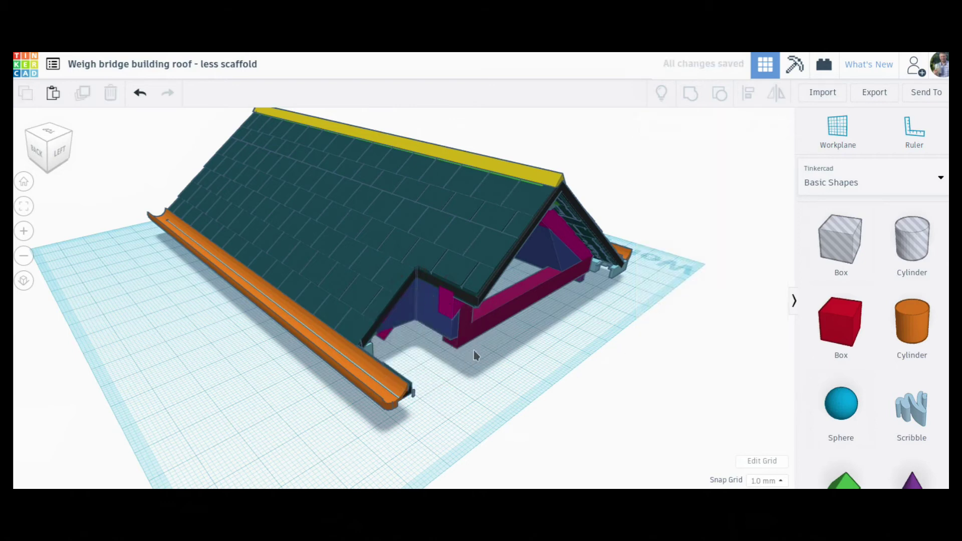
right_click_drag(479, 335, 492, 356)
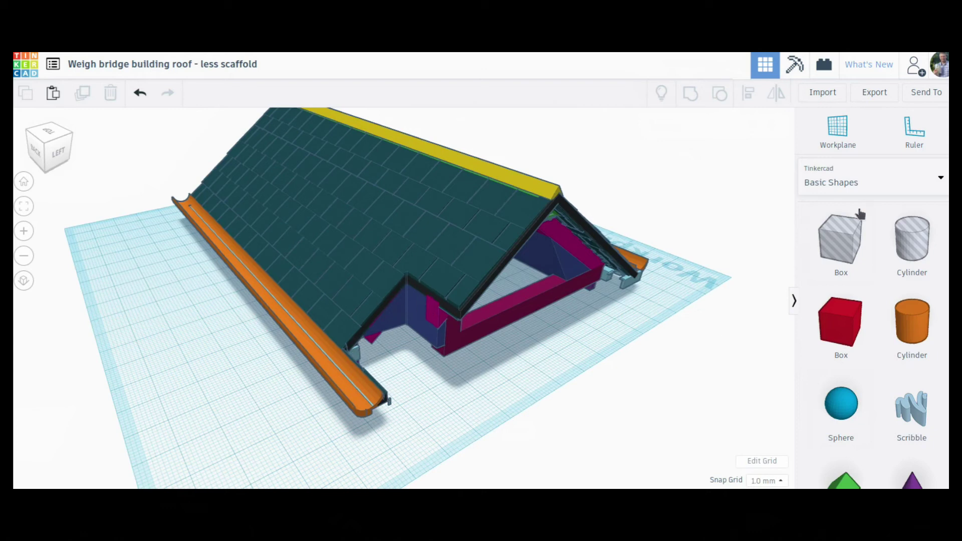
right_click_drag(534, 336, 389, 198)
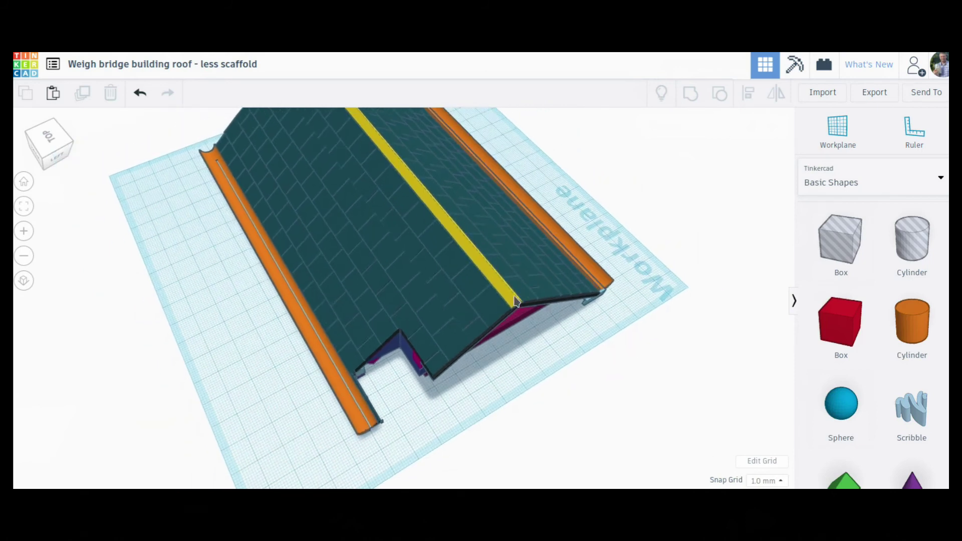
right_click_drag(620, 376, 551, 245)
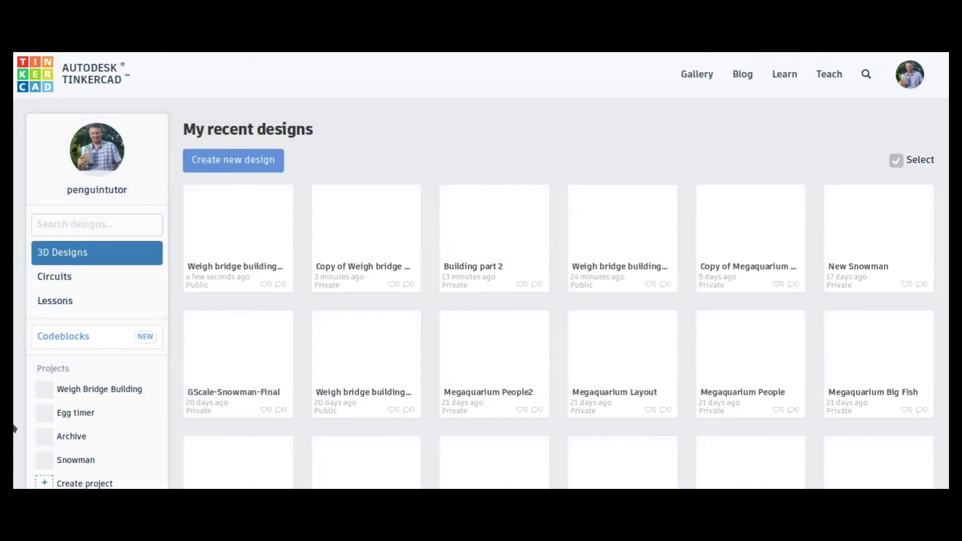
Return to the Weigh Bridge Building project and look over its separate roof design and the "Weigh bridge building with roof" design.
left_click(119, 394)
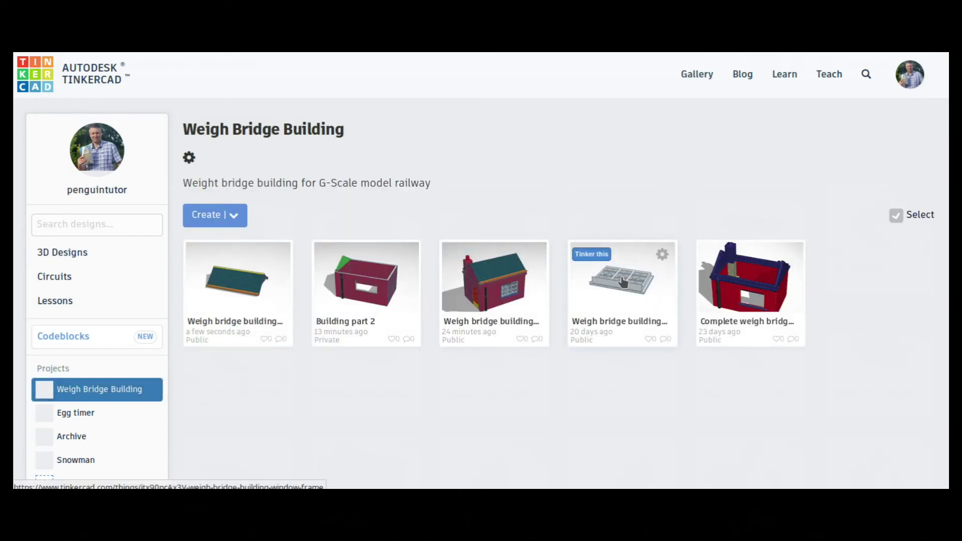
mouse_move(242, 282)
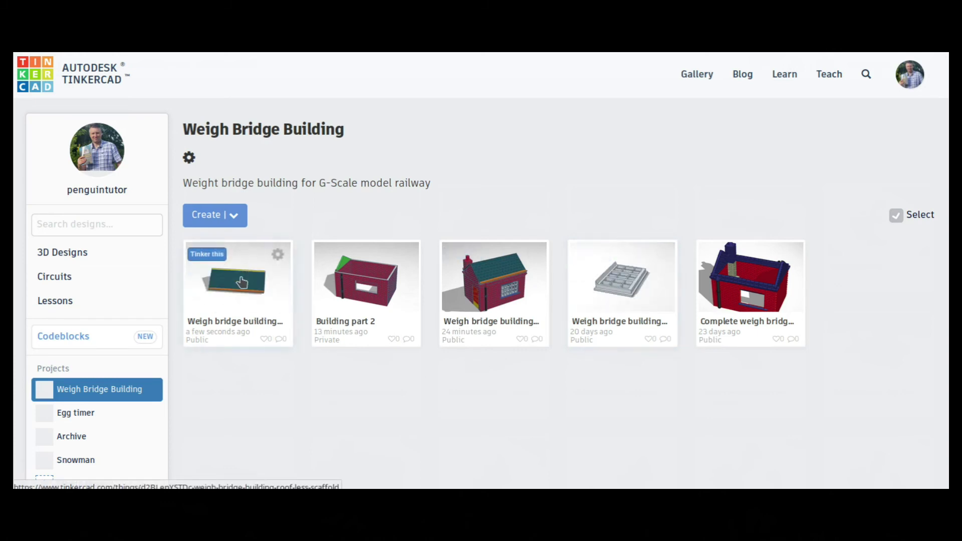
mouse_move(206, 297)
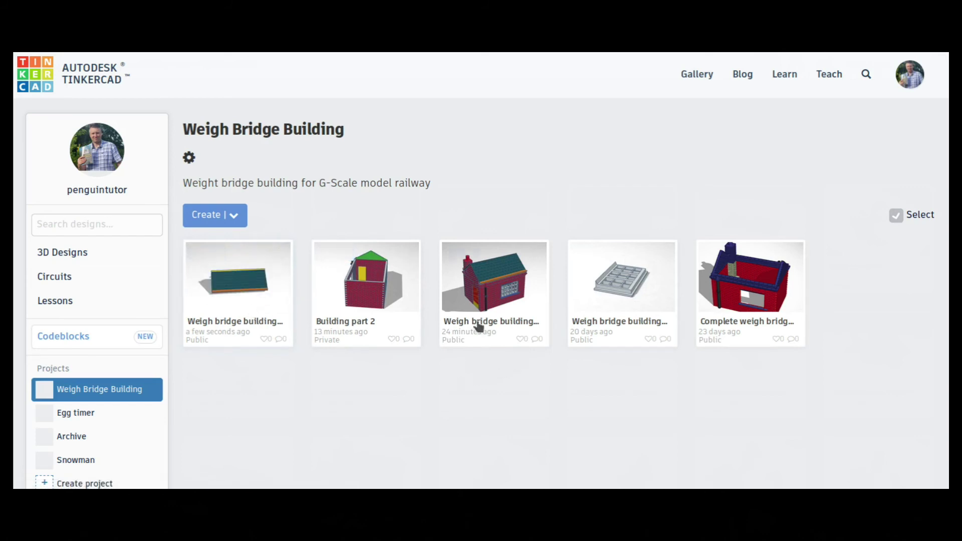
mouse_move(478, 321)
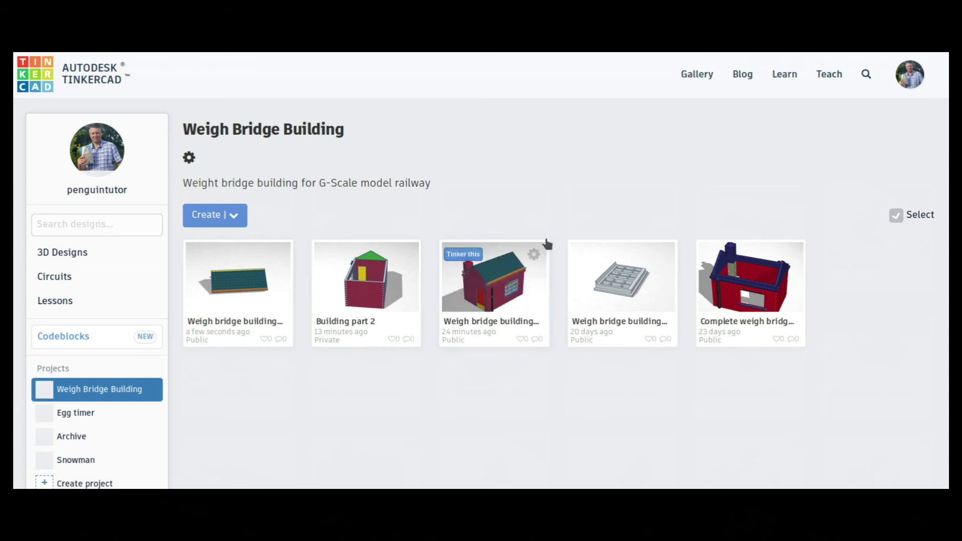
right_click(508, 390)
left_click(470, 414)
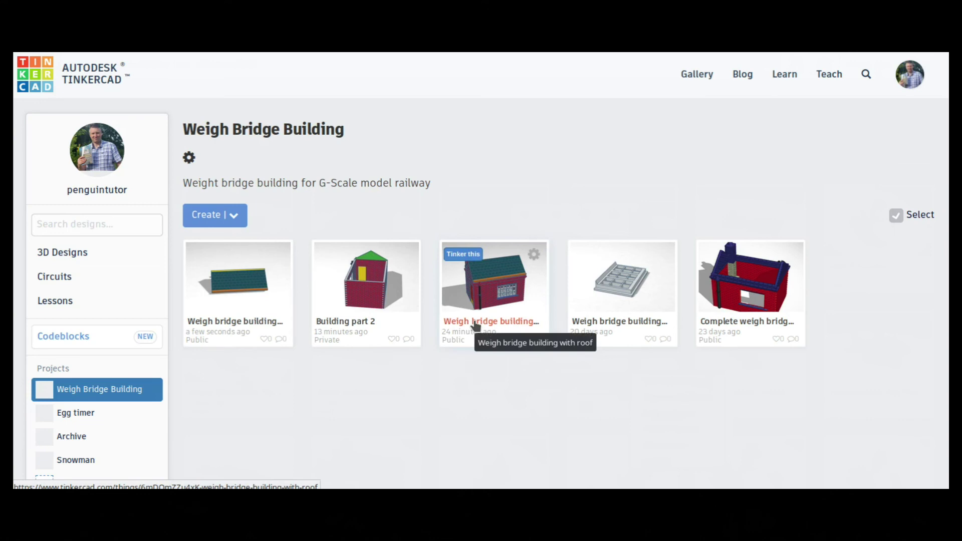